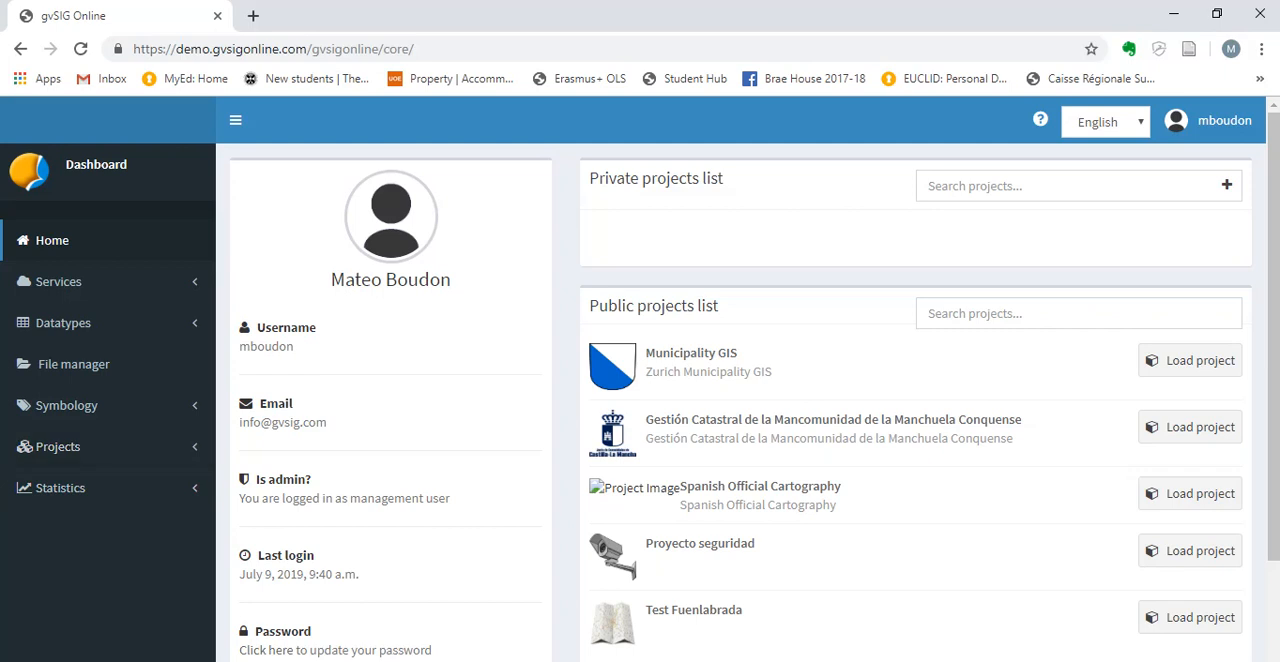
Open the account's own folder in the file manager and go through its list of files.
left_click(72, 364)
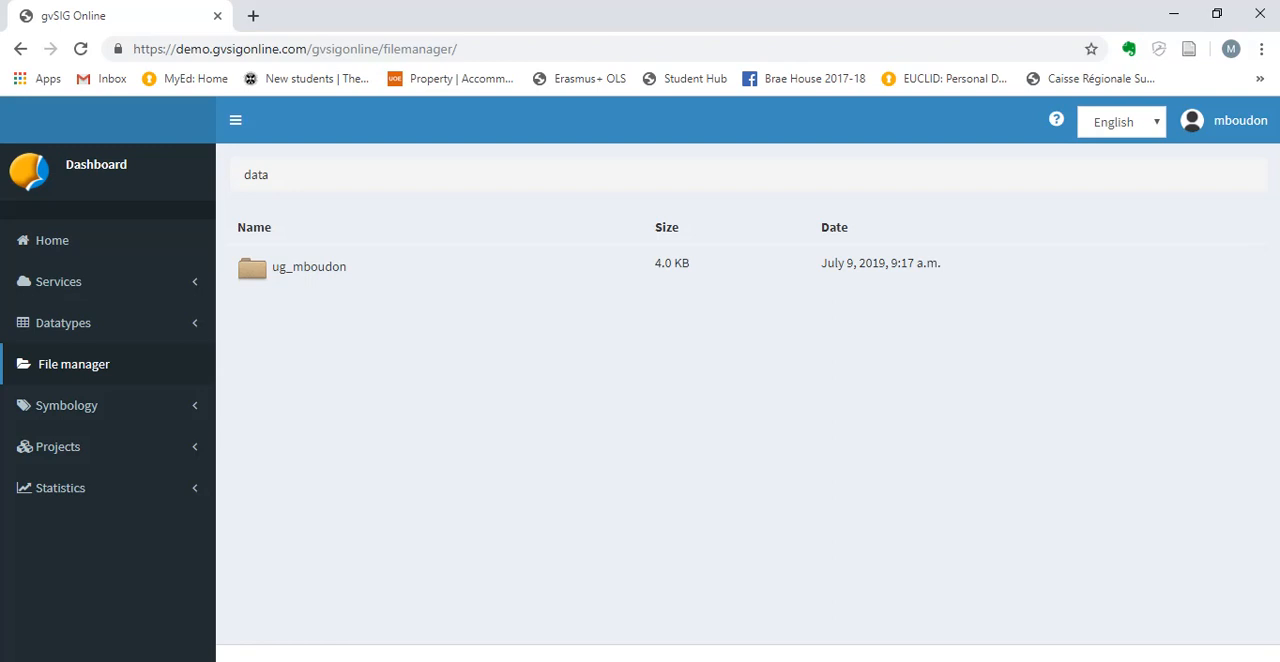
left_click(309, 267)
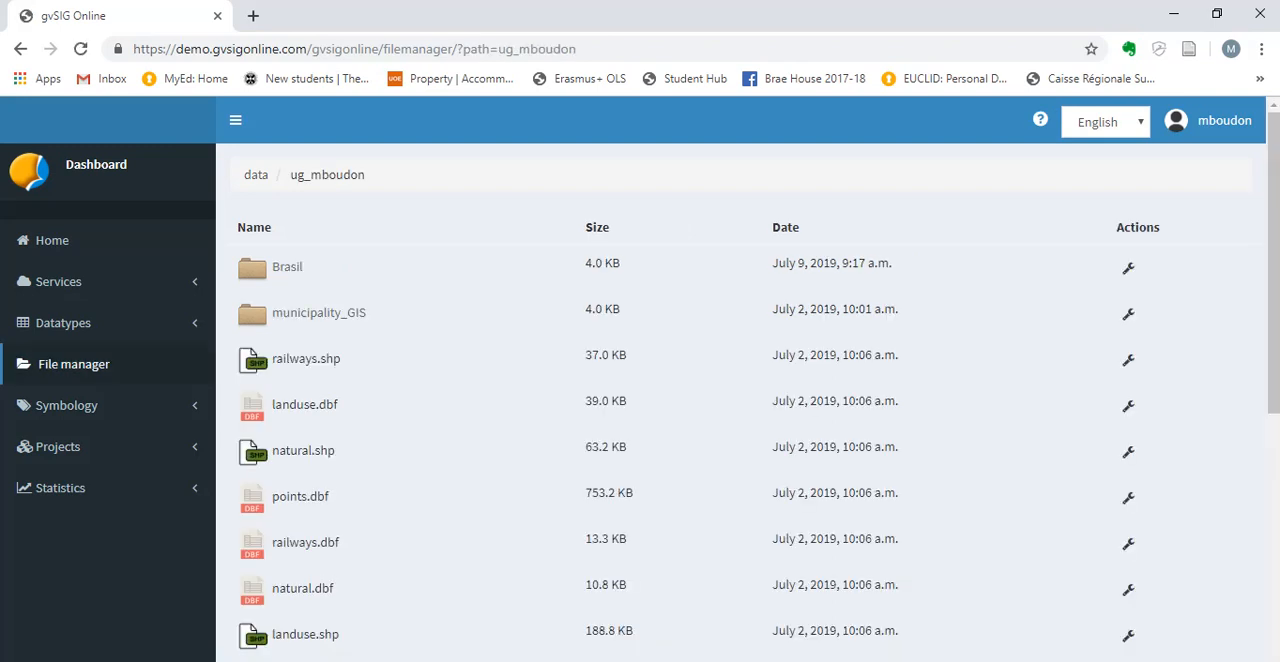
scroll(740, 380, "down", 4)
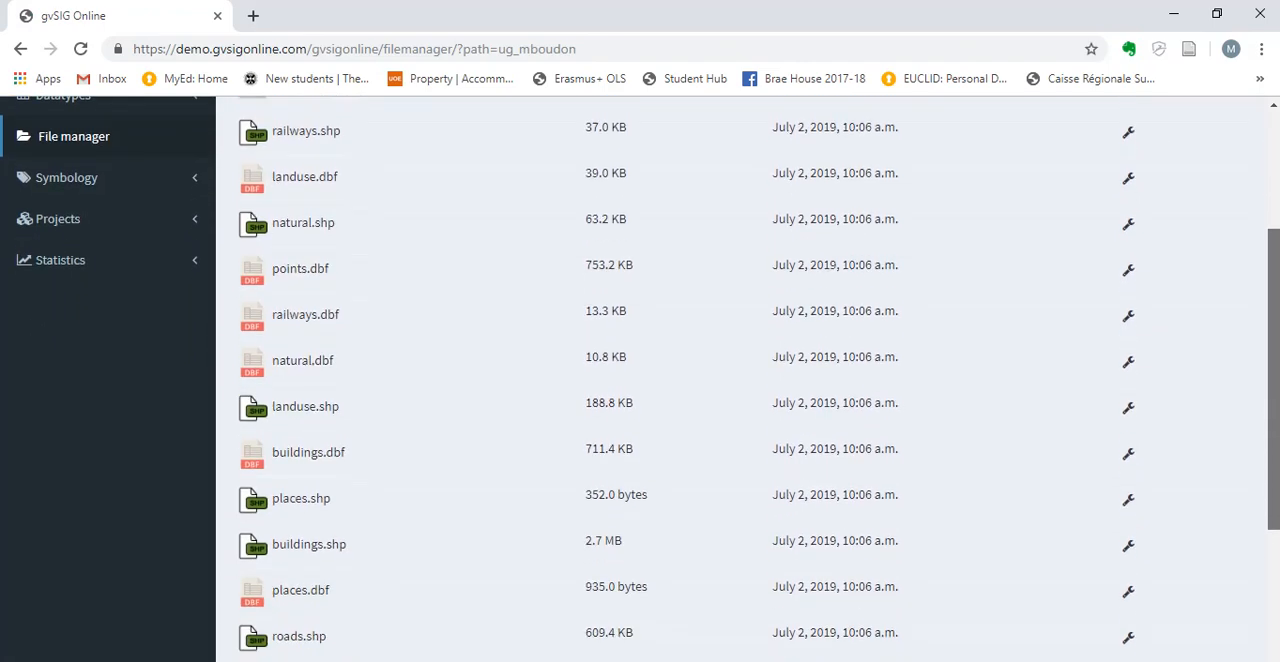
scroll(740, 380, "down", 1)
scroll(740, 380, "up", 4)
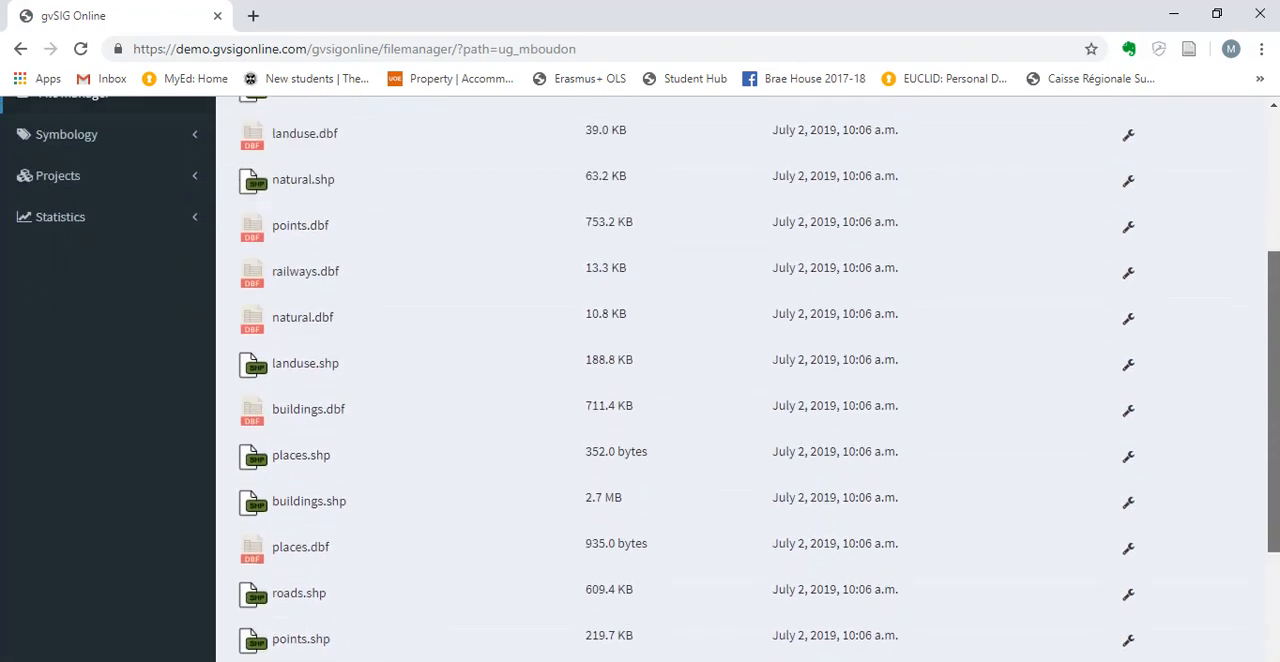
scroll(740, 380, "up", 1)
scroll(740, 380, "down", 5)
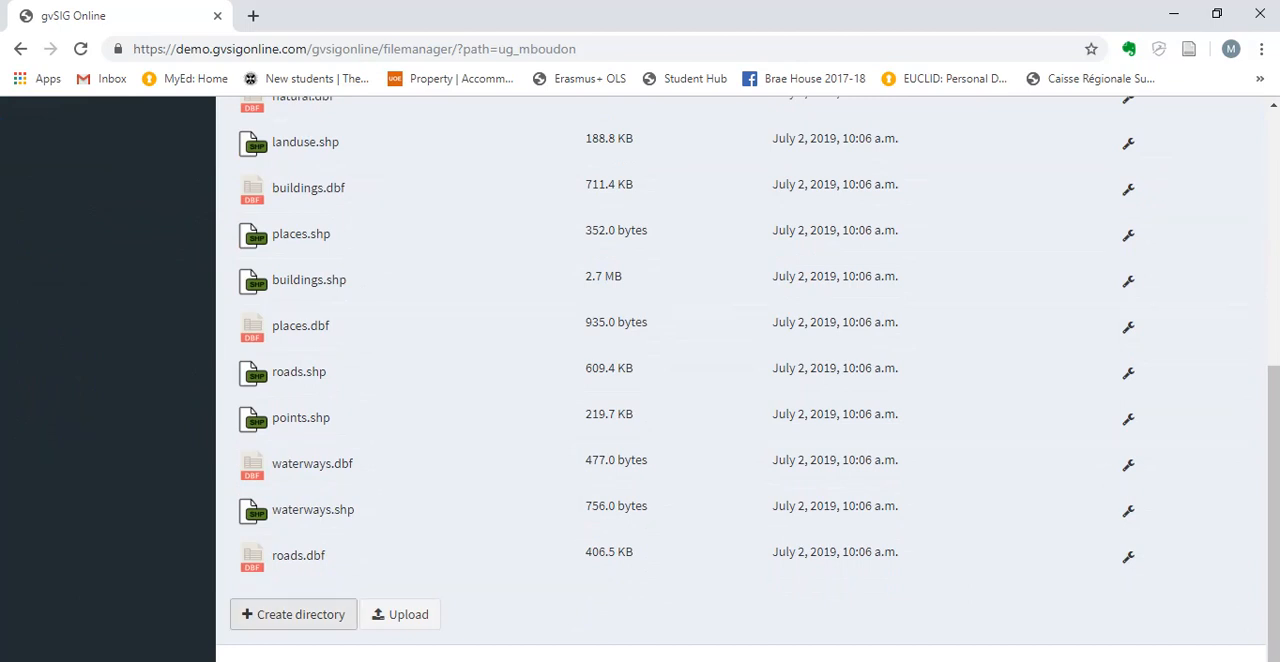
Create a new directory named Paris inside the account's folder.
left_click(293, 614)
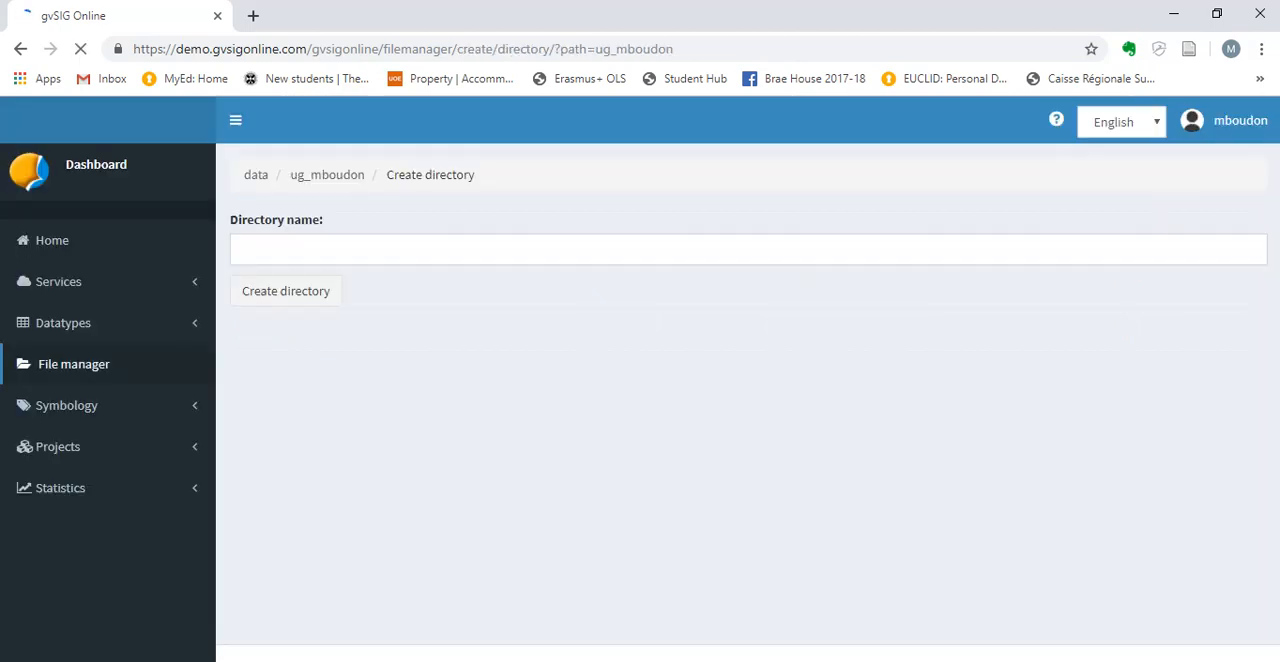
left_click(290, 250)
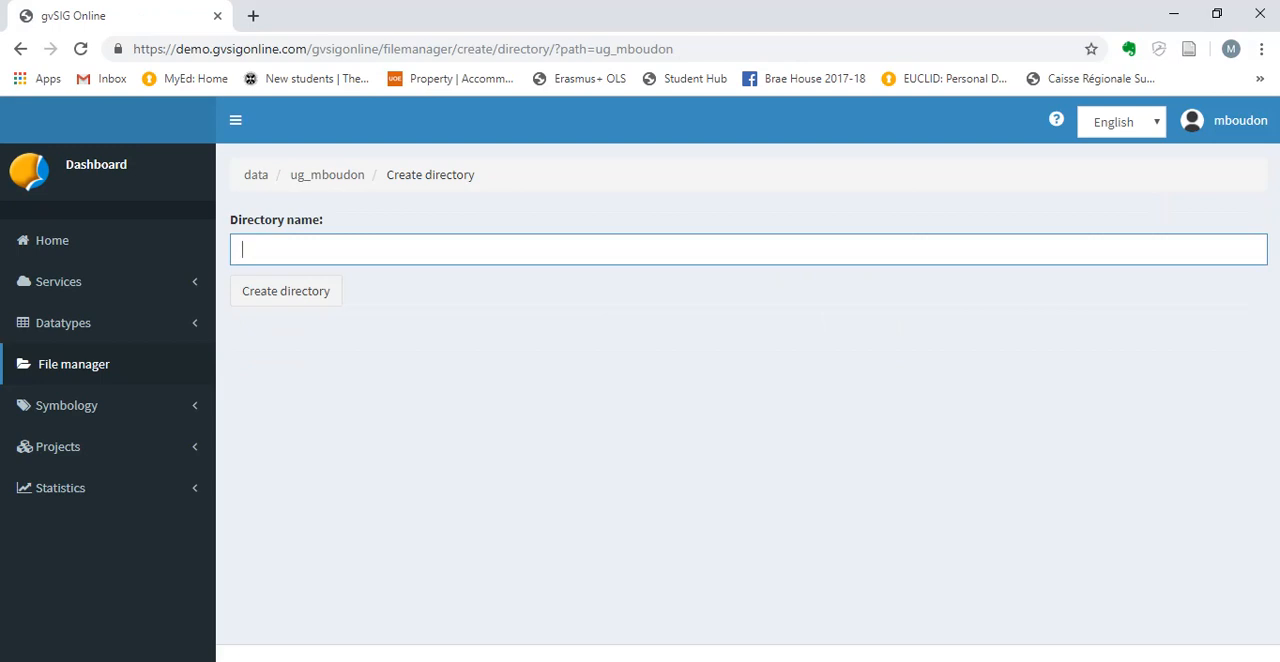
type("Paris")
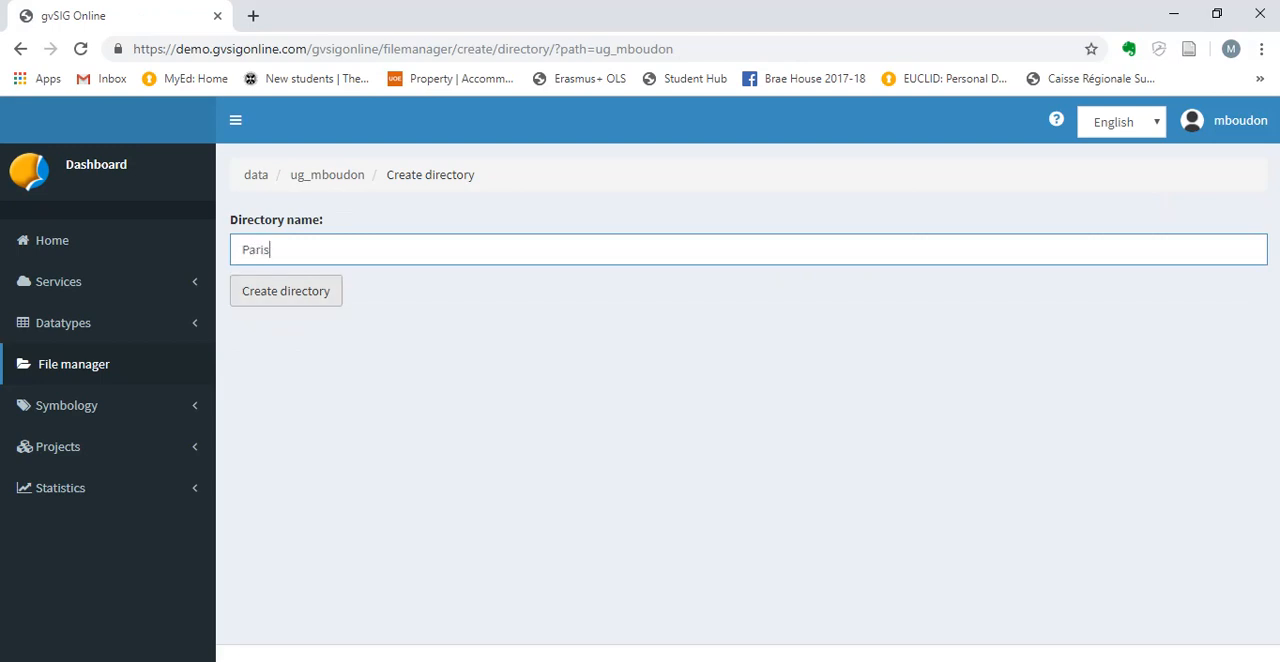
left_click(286, 291)
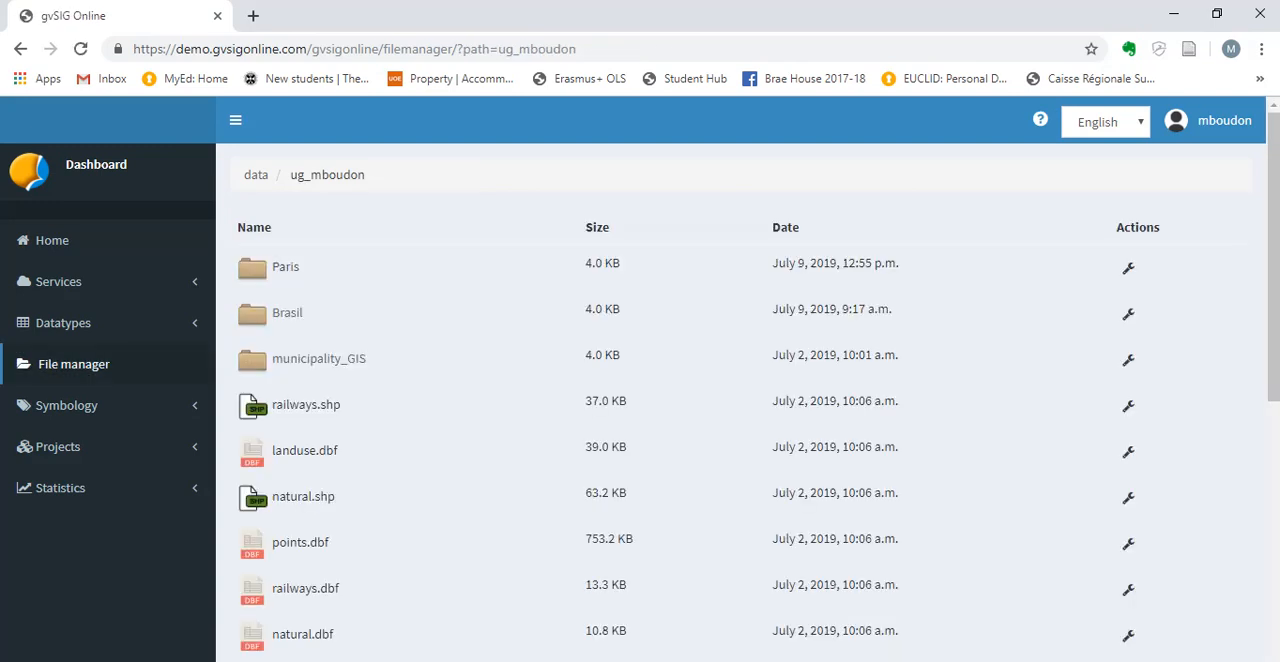
Open the Paris directory and start choosing local files to upload into it.
left_click(285, 267)
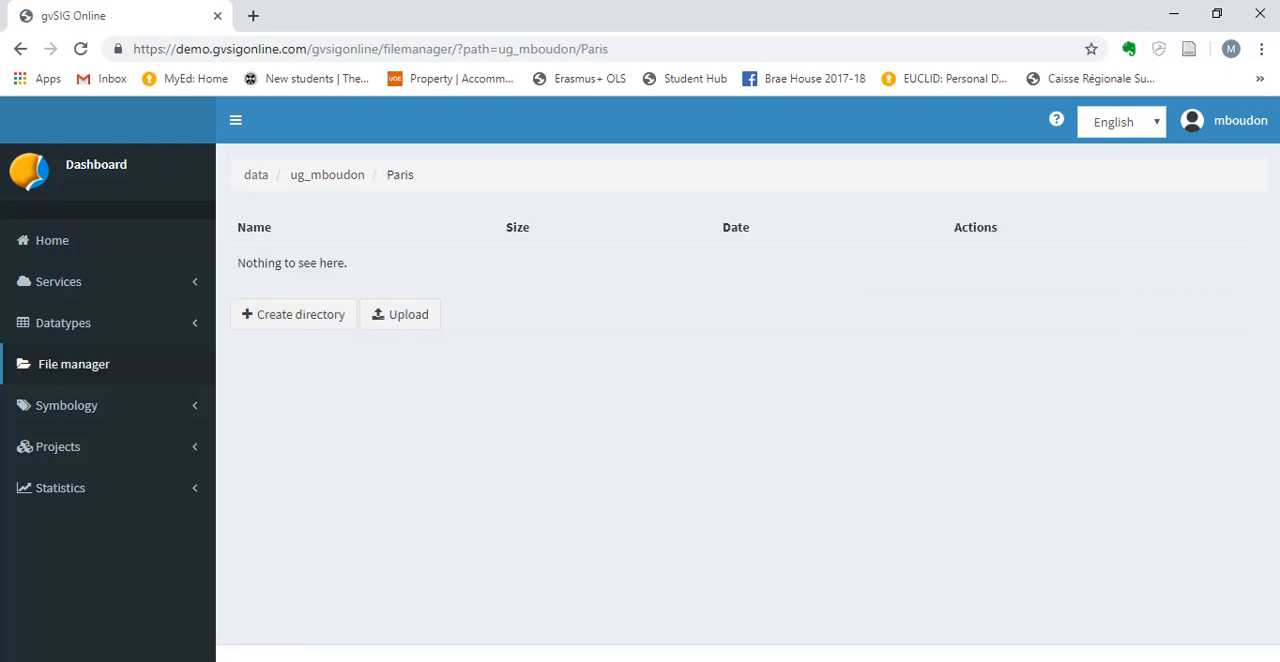
left_click(400, 314)
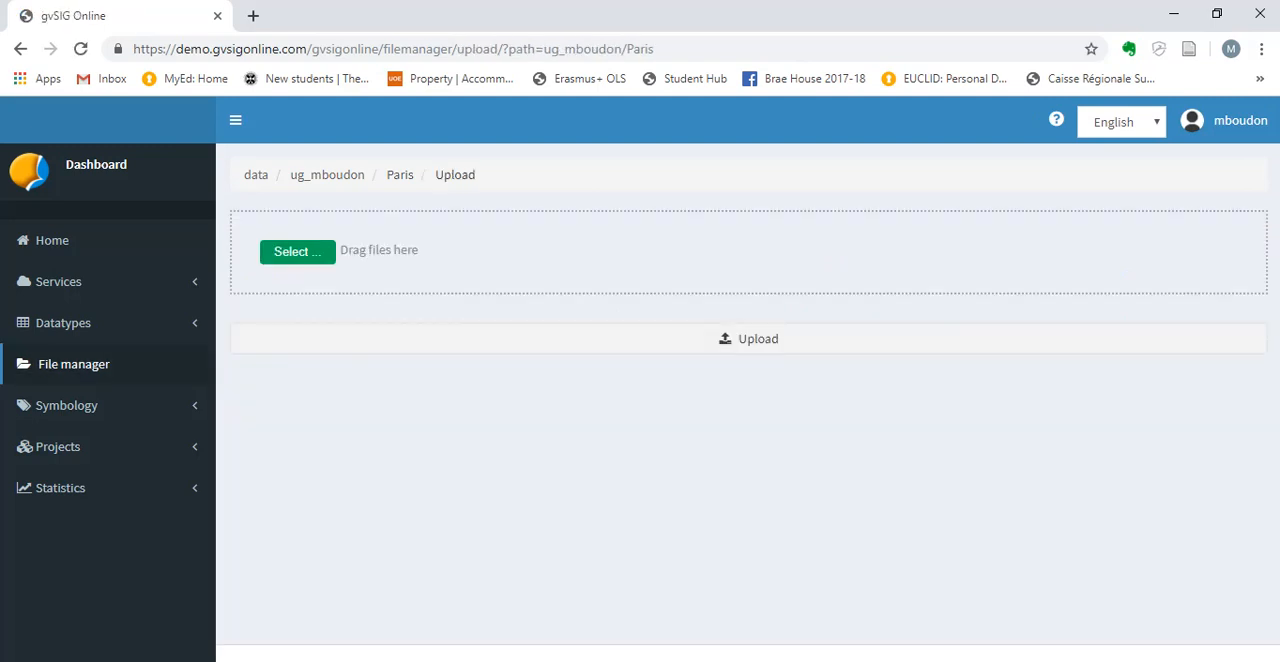
left_click(758, 338)
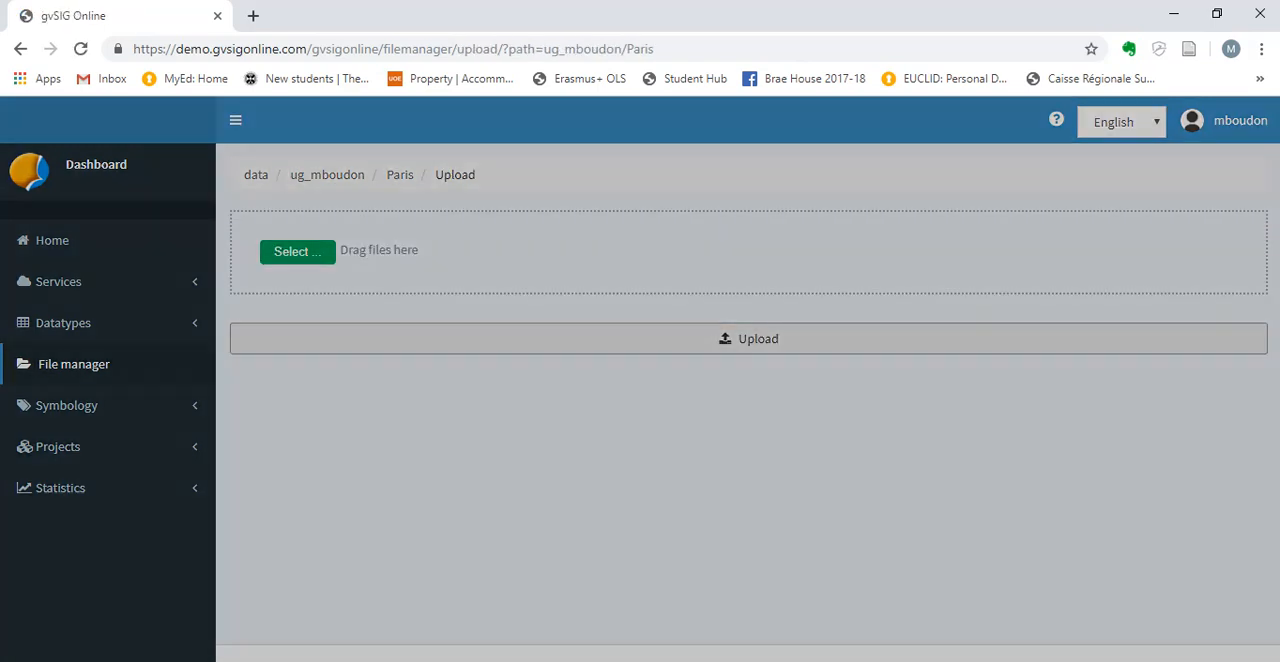
left_click(903, 149)
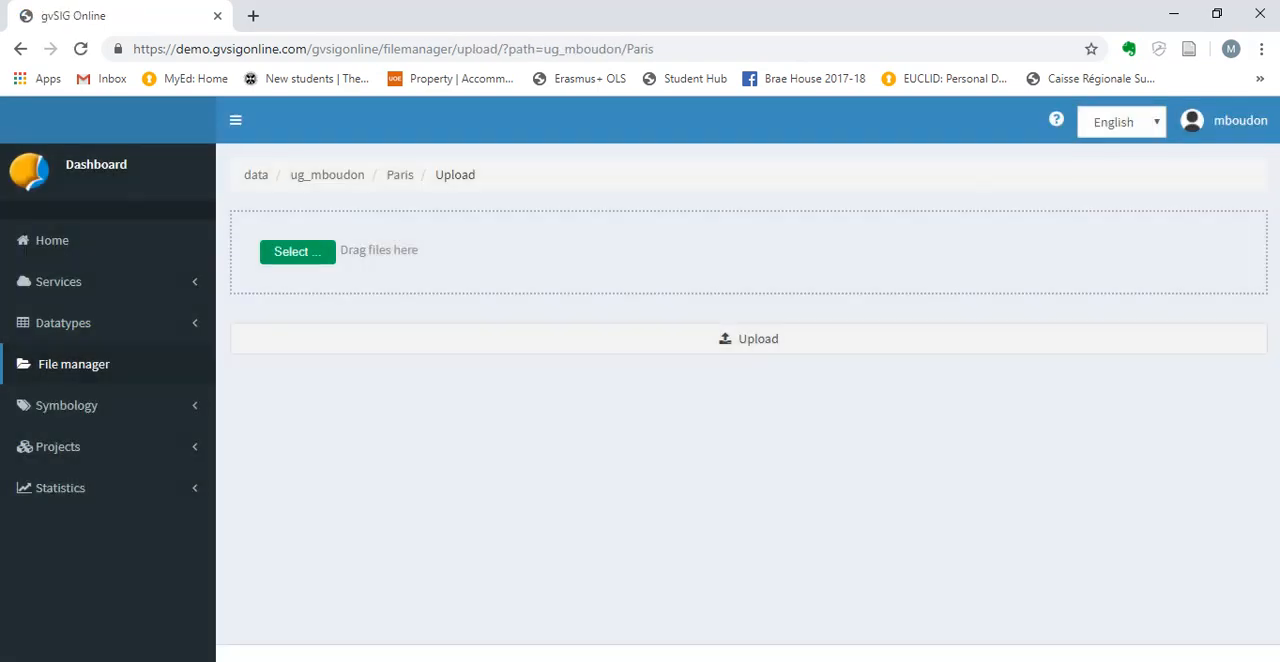
left_click(298, 252)
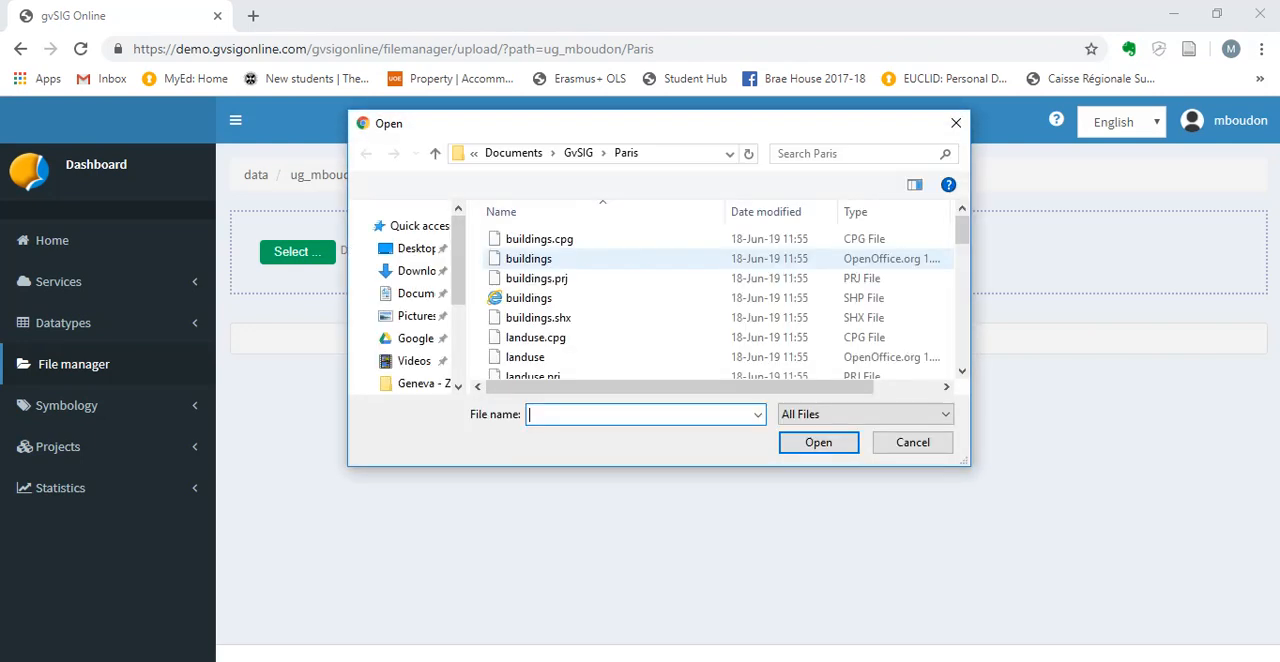
Browse to the local Paris folder inside Documents > GvSIG.
left_click(422, 286)
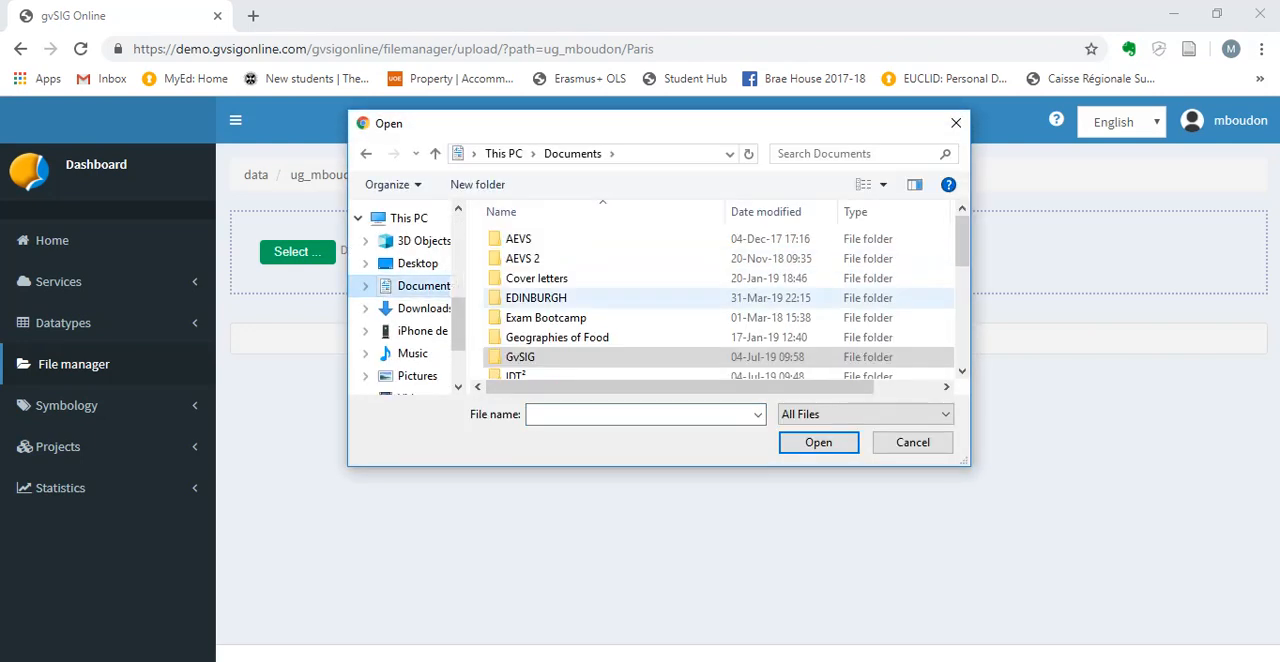
left_click(530, 357)
double_click(530, 357)
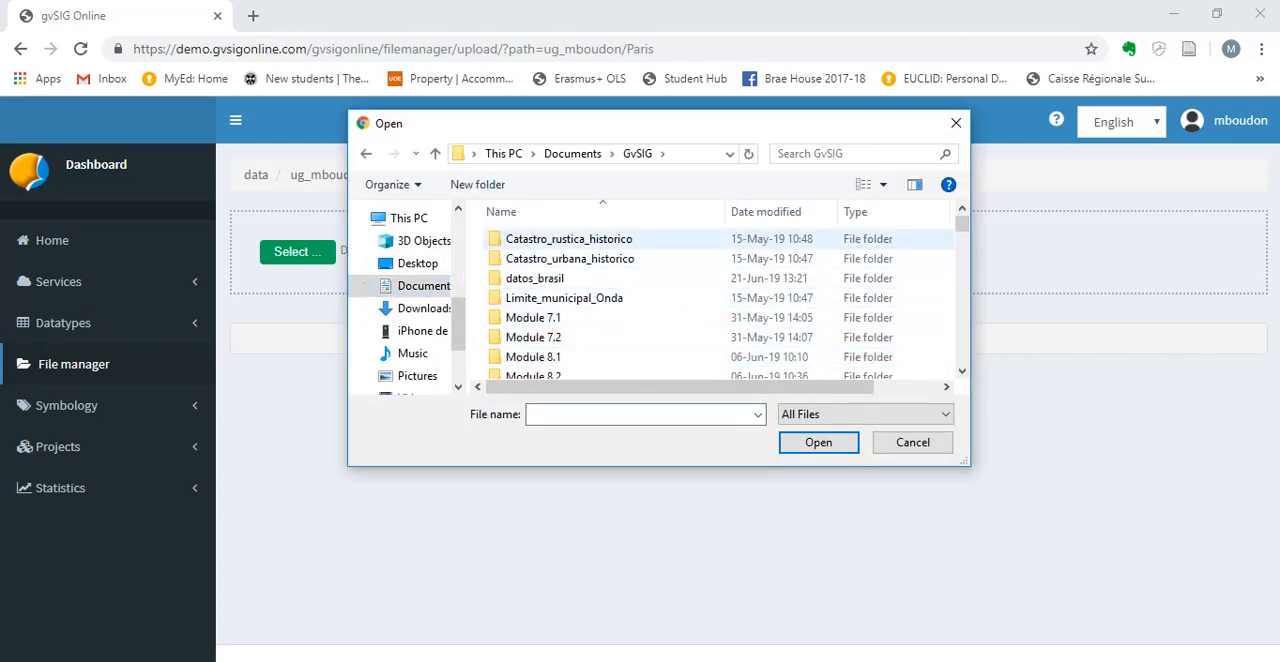
scroll(710, 300, "down", 4)
scroll(710, 300, "up", 1)
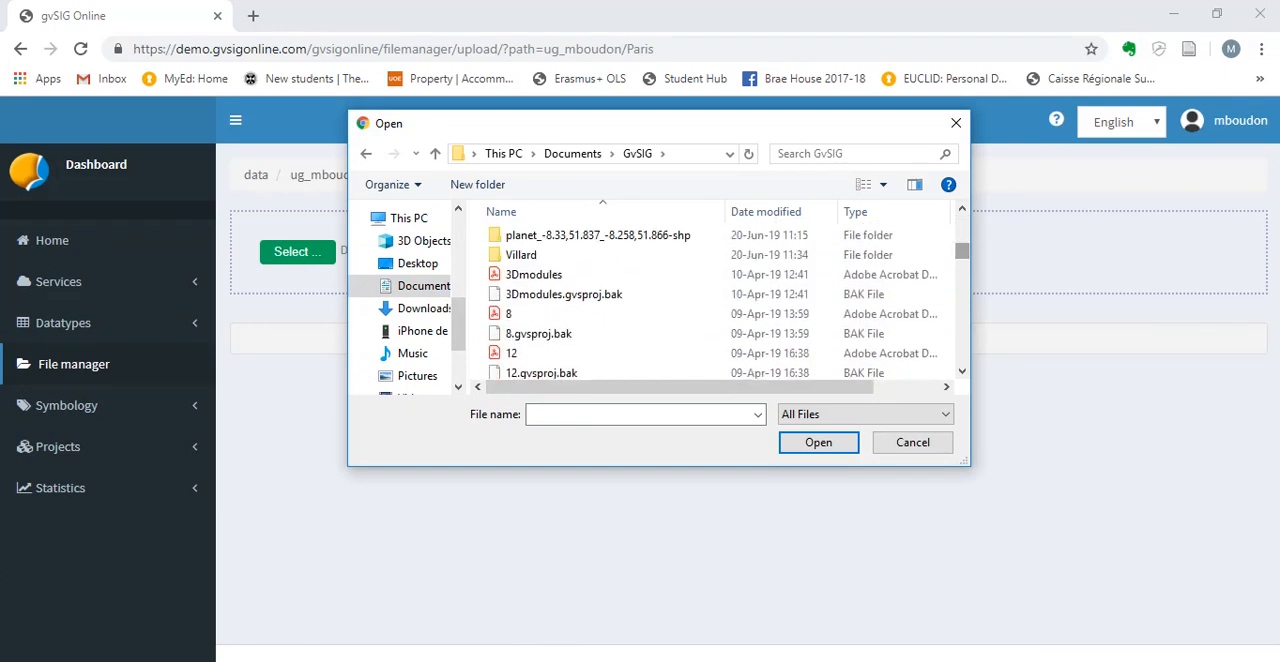
scroll(710, 290, "up", 1)
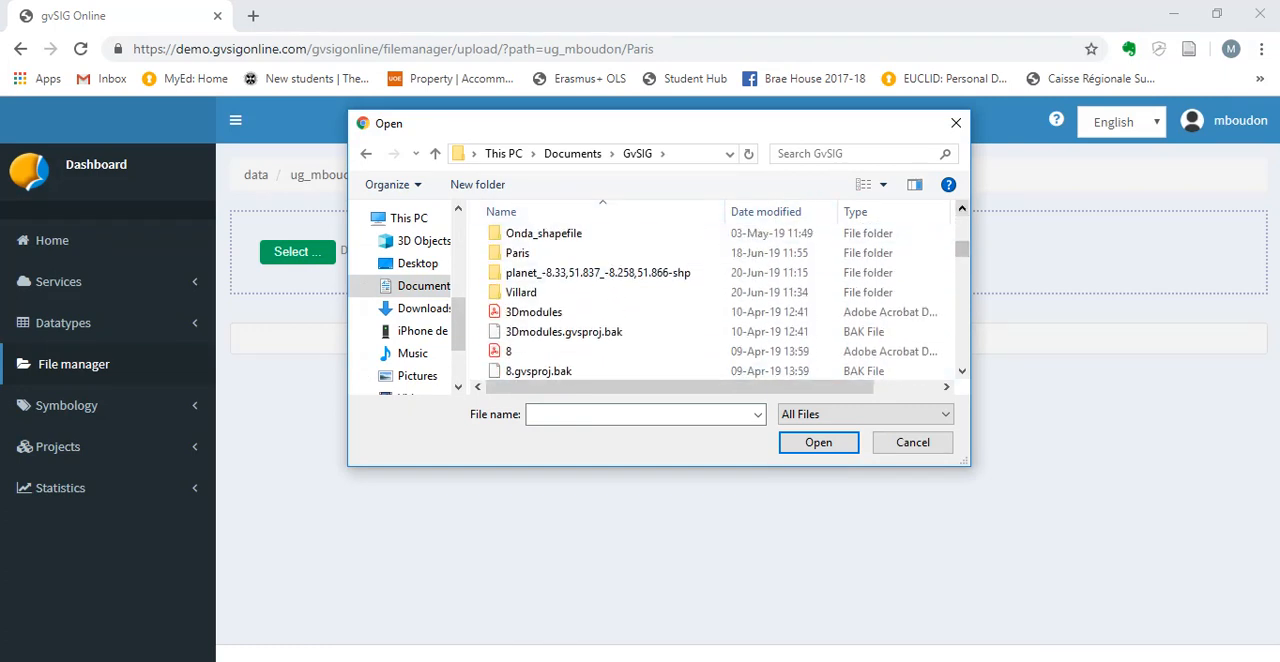
double_click(517, 253)
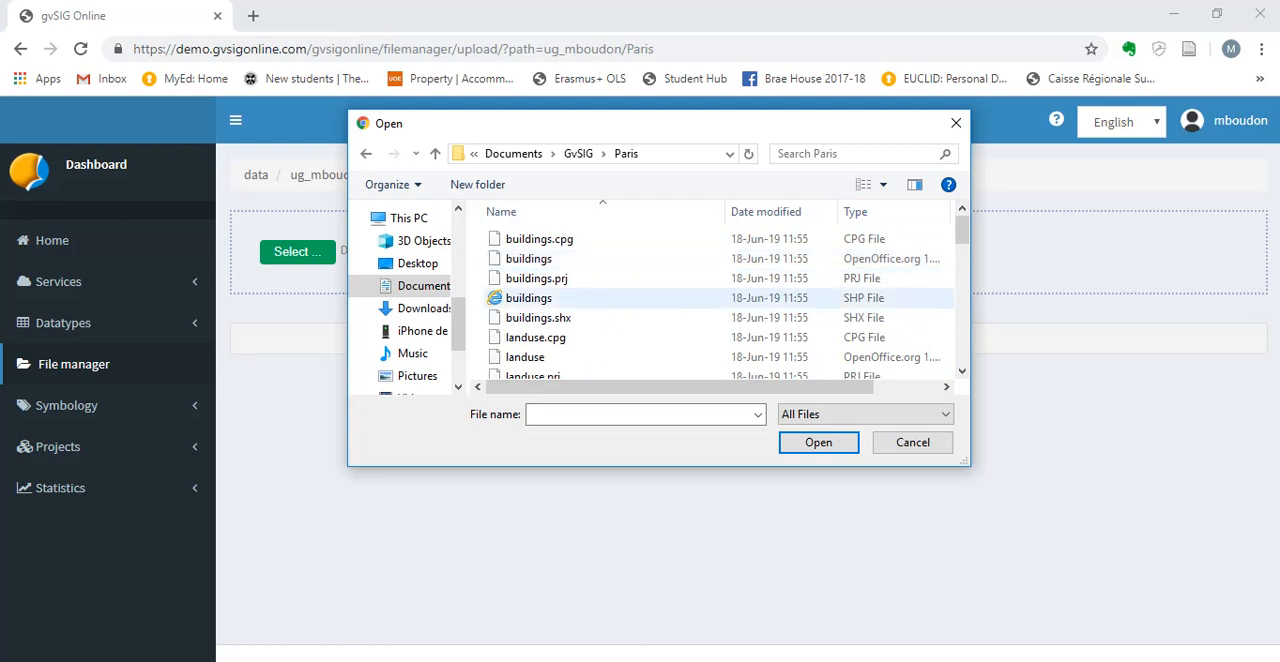
Select the five roads files, with cpg, dbf, prj, shp and shx extensions, for the upload.
scroll(760, 290, "down", 5)
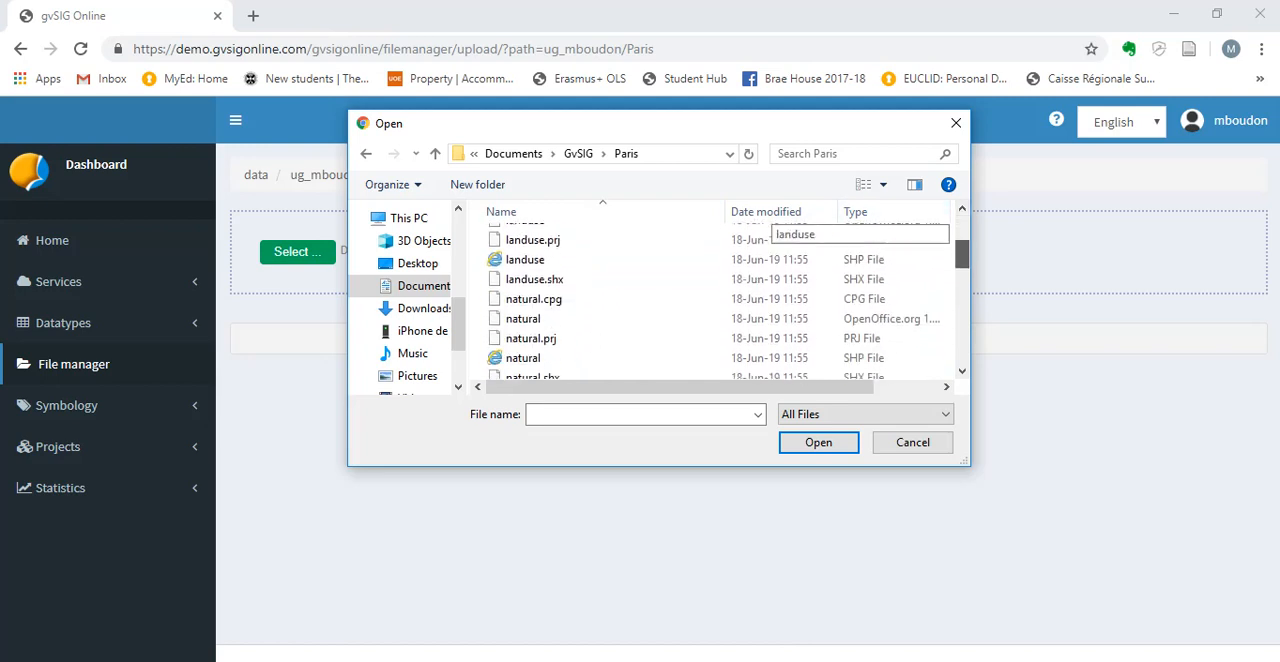
scroll(760, 290, "down", 6)
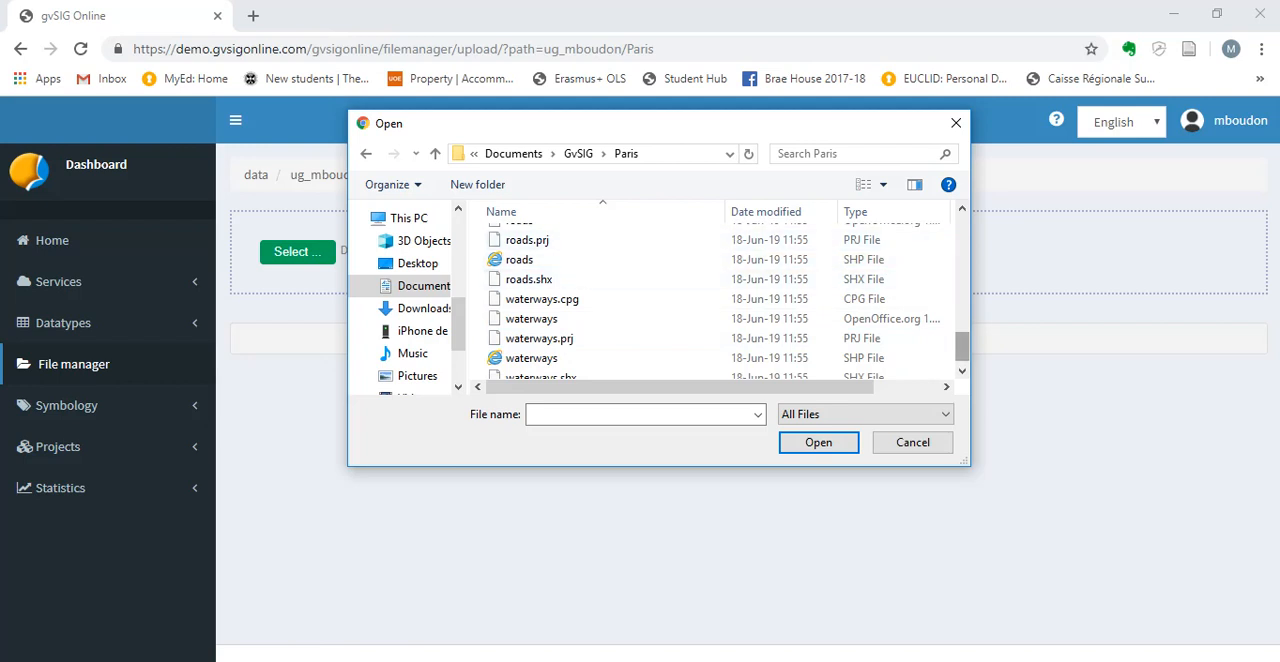
scroll(760, 300, "up", 1)
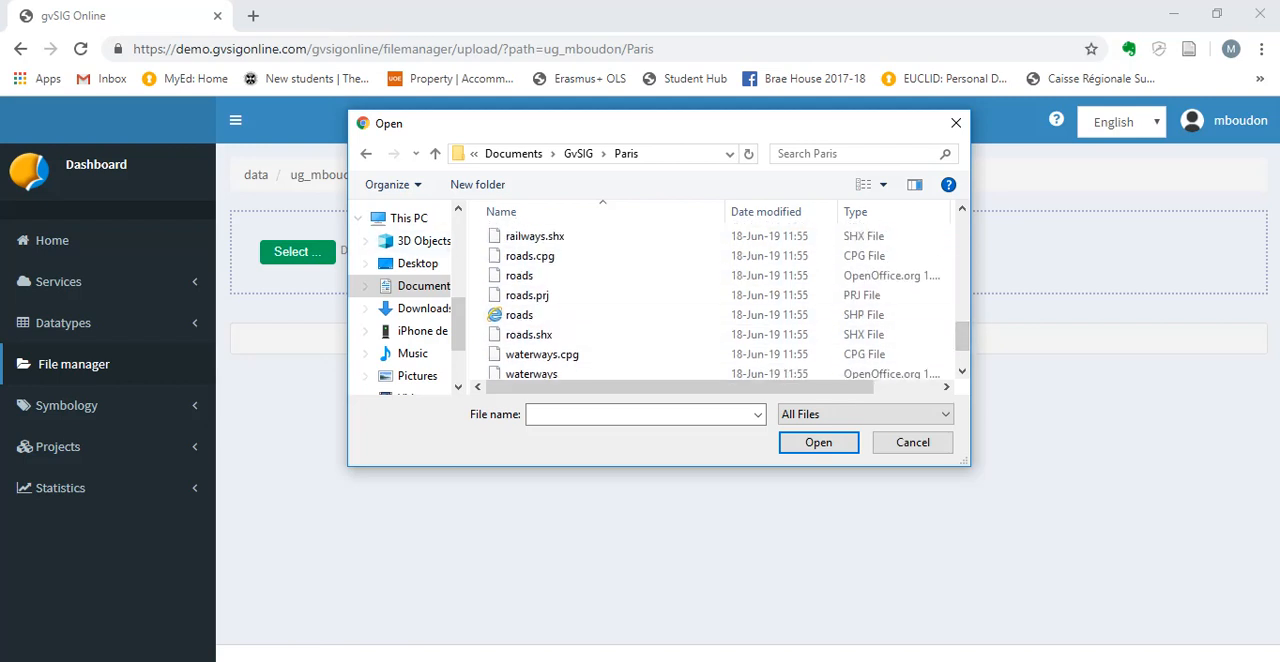
left_click_drag(481, 252, 556, 334)
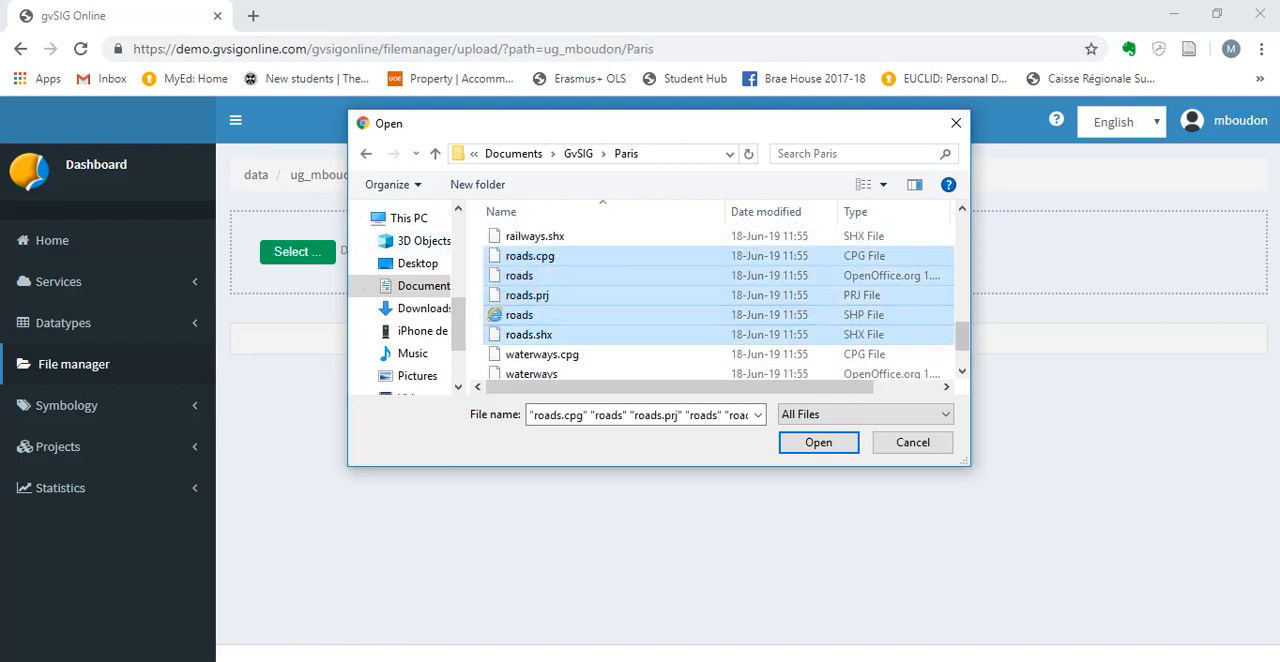
Add the five places files to the selection and upload them with the roads files into the Paris directory.
scroll(760, 340, "up", 3)
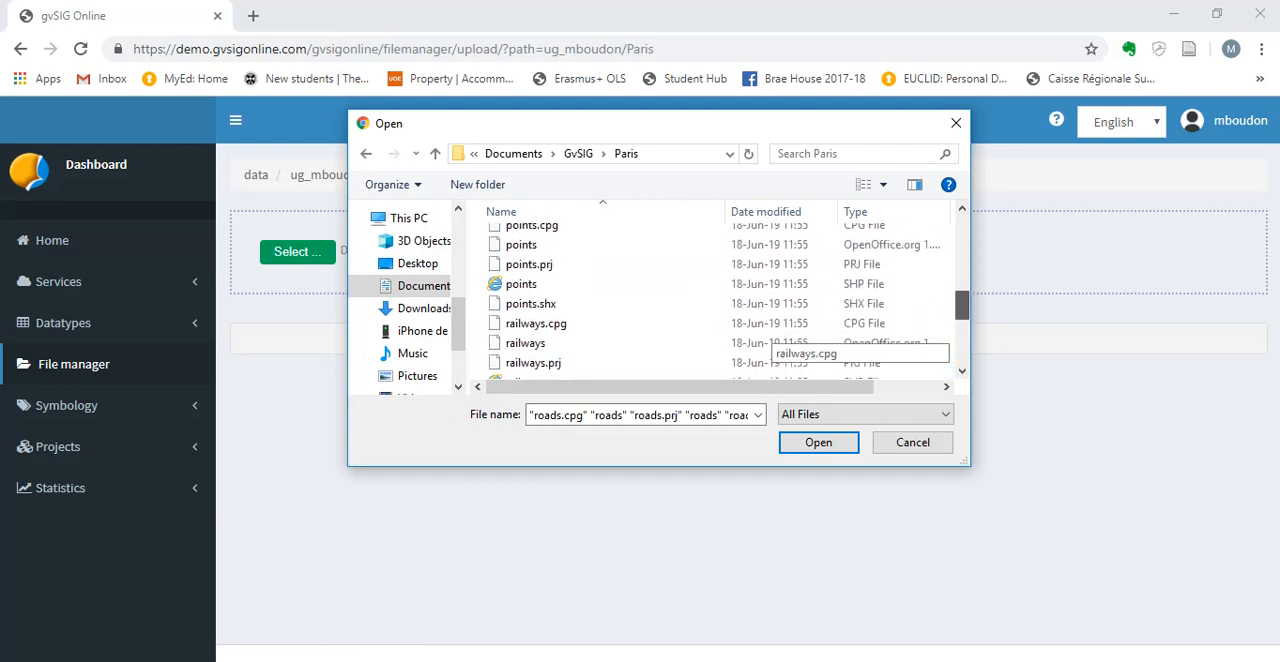
scroll(770, 343, "up", 2)
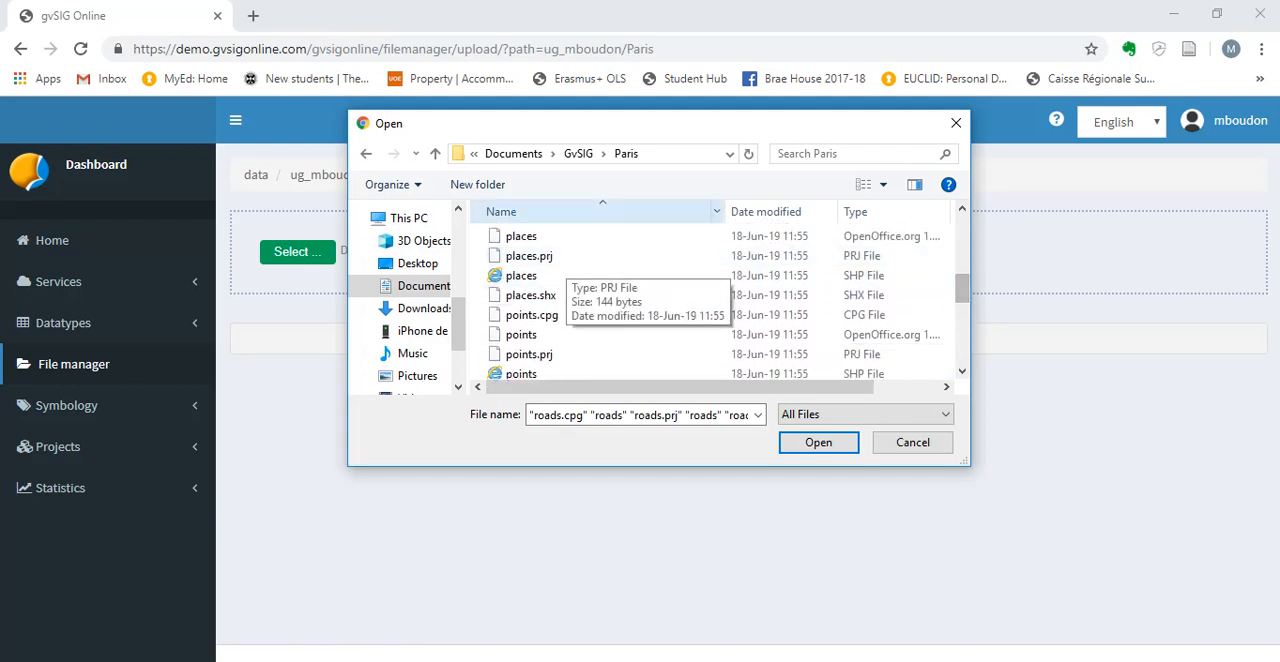
scroll(600, 290, "up", 1)
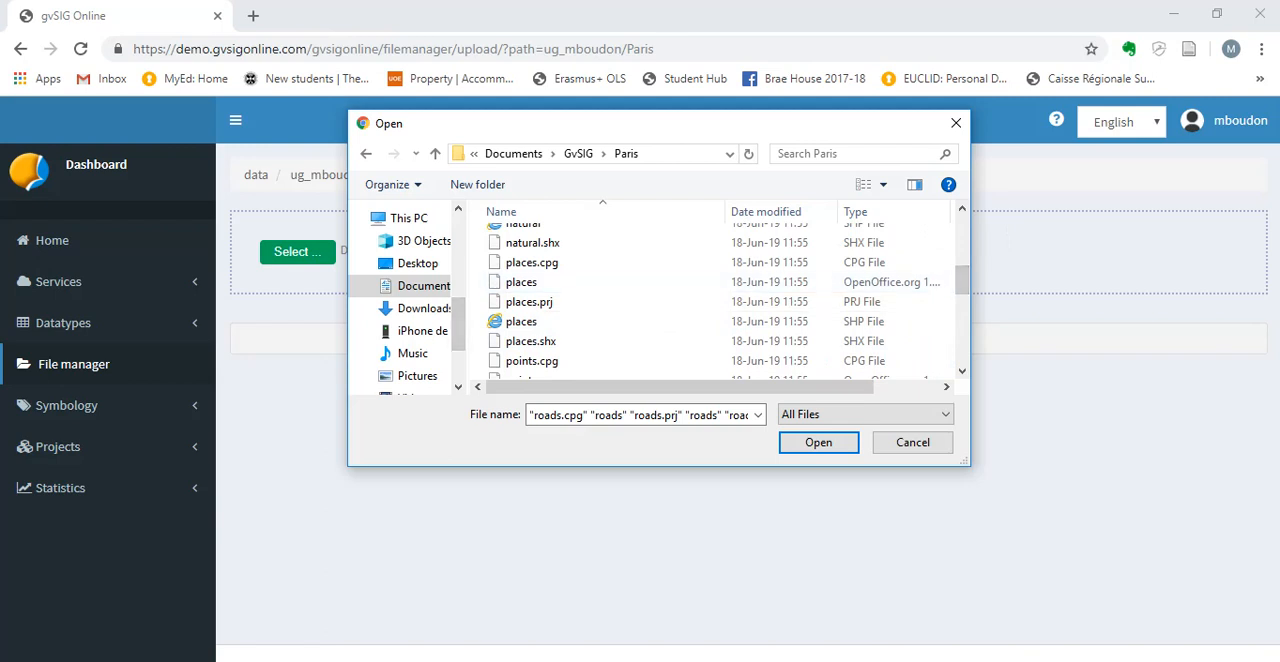
left_click_drag(477, 257, 545, 347)
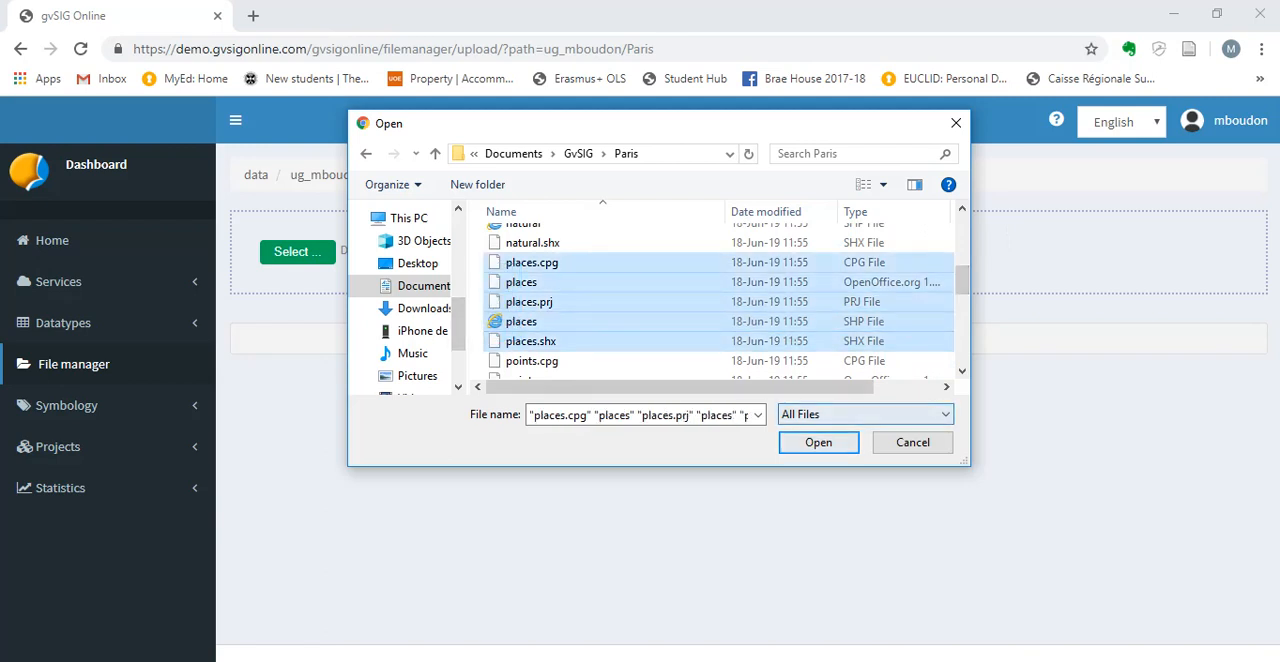
left_click(819, 442)
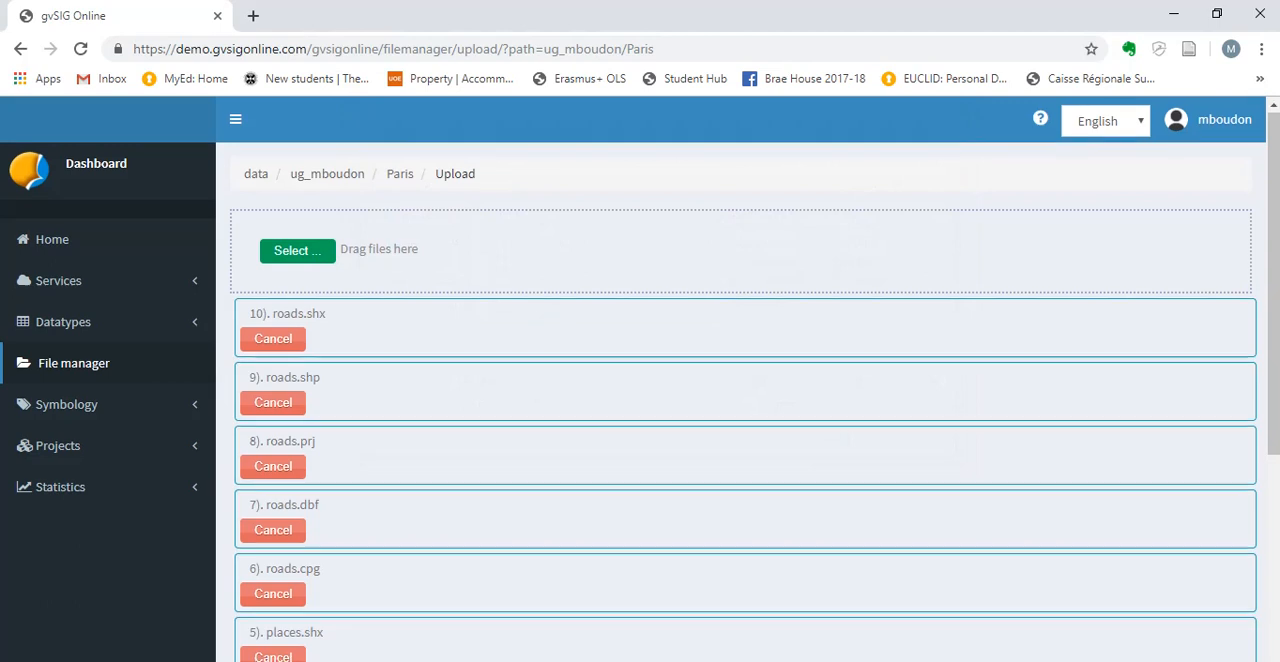
scroll(745, 400, "down", 4)
left_click(741, 614)
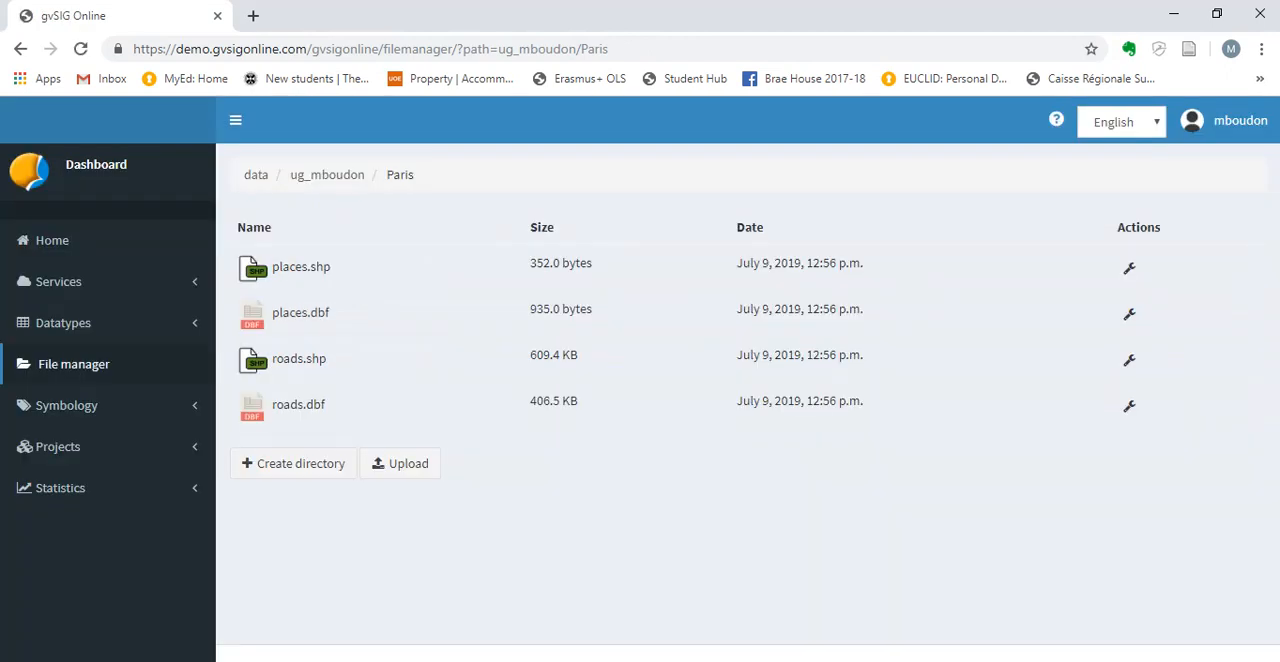
Leave the Paris directory and reopen it through the account's folder in the file manager.
left_click(21, 49)
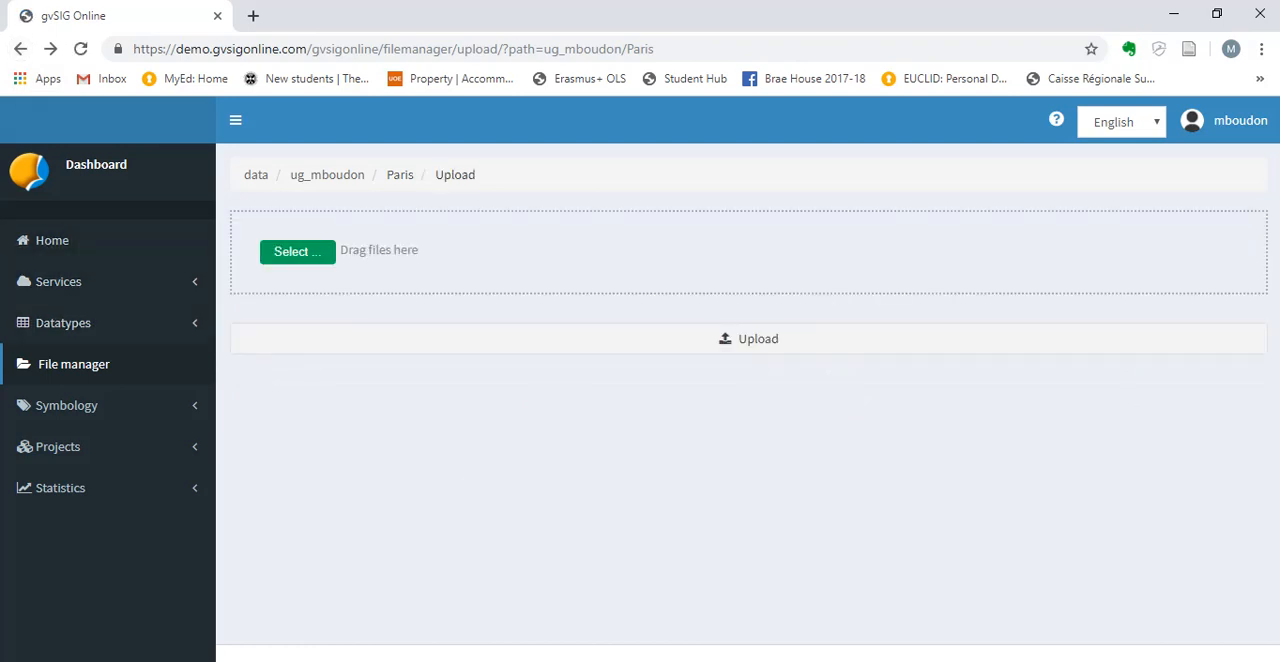
left_click(74, 364)
double_click(309, 267)
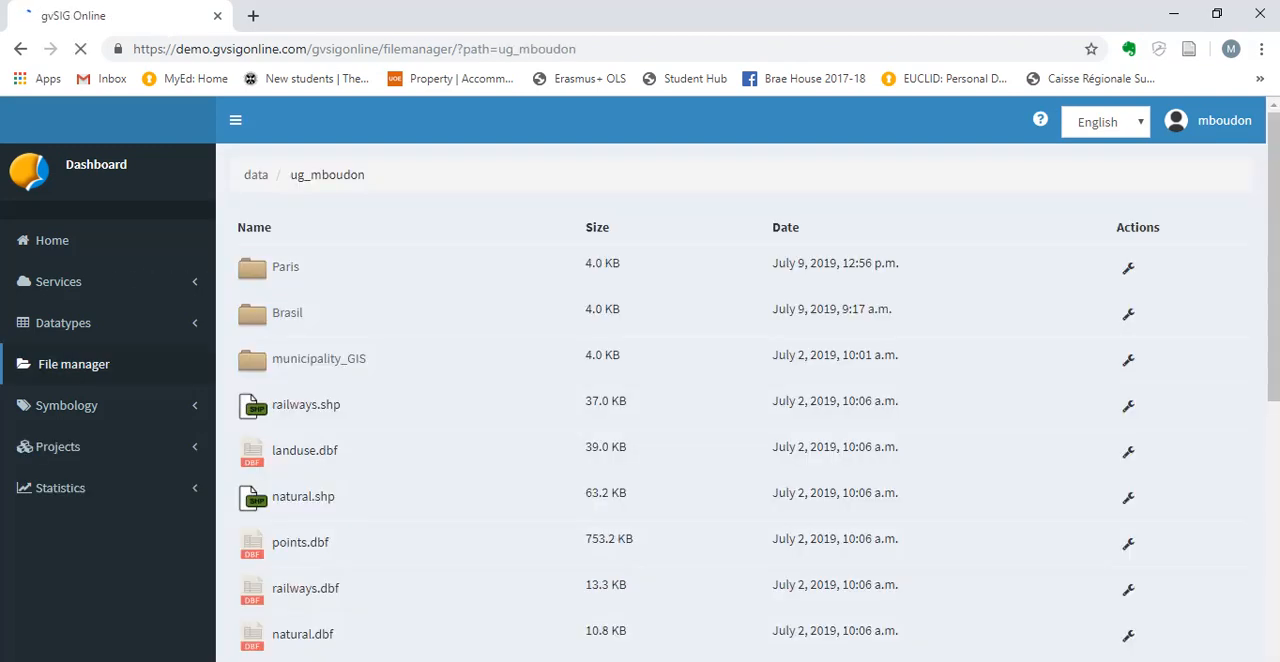
left_click(286, 267)
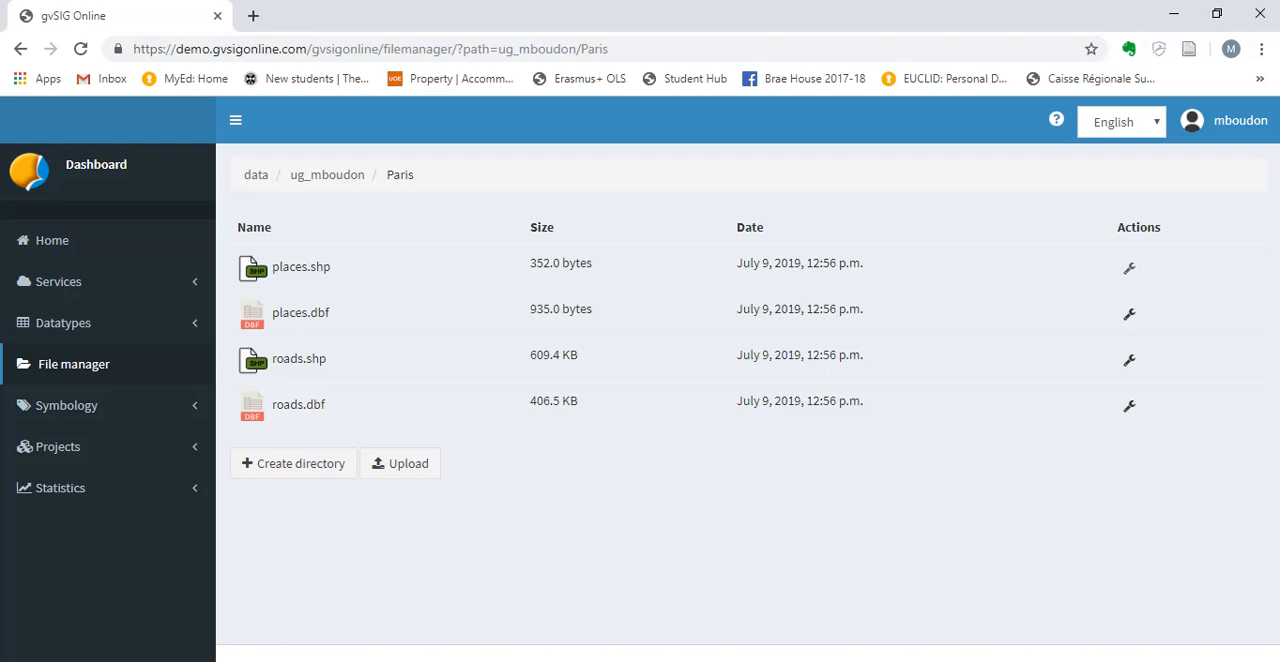
Start exporting places.shp to the database with Create as the table creation mode.
left_click(1129, 268)
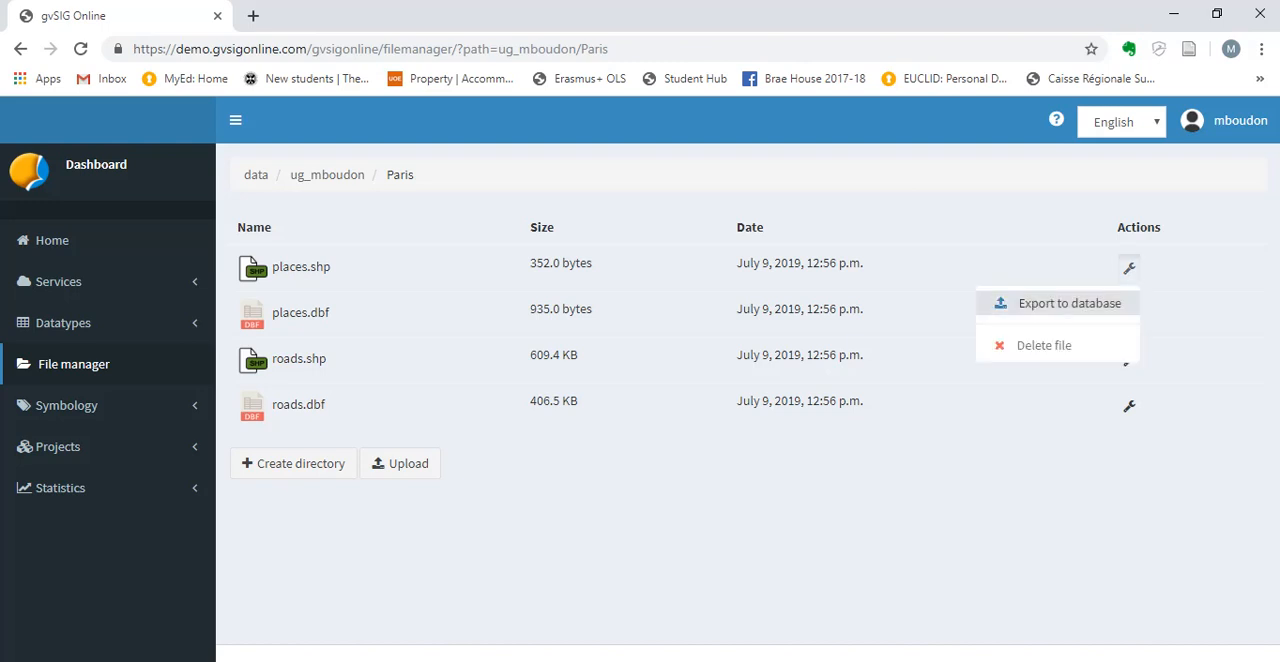
left_click(1069, 303)
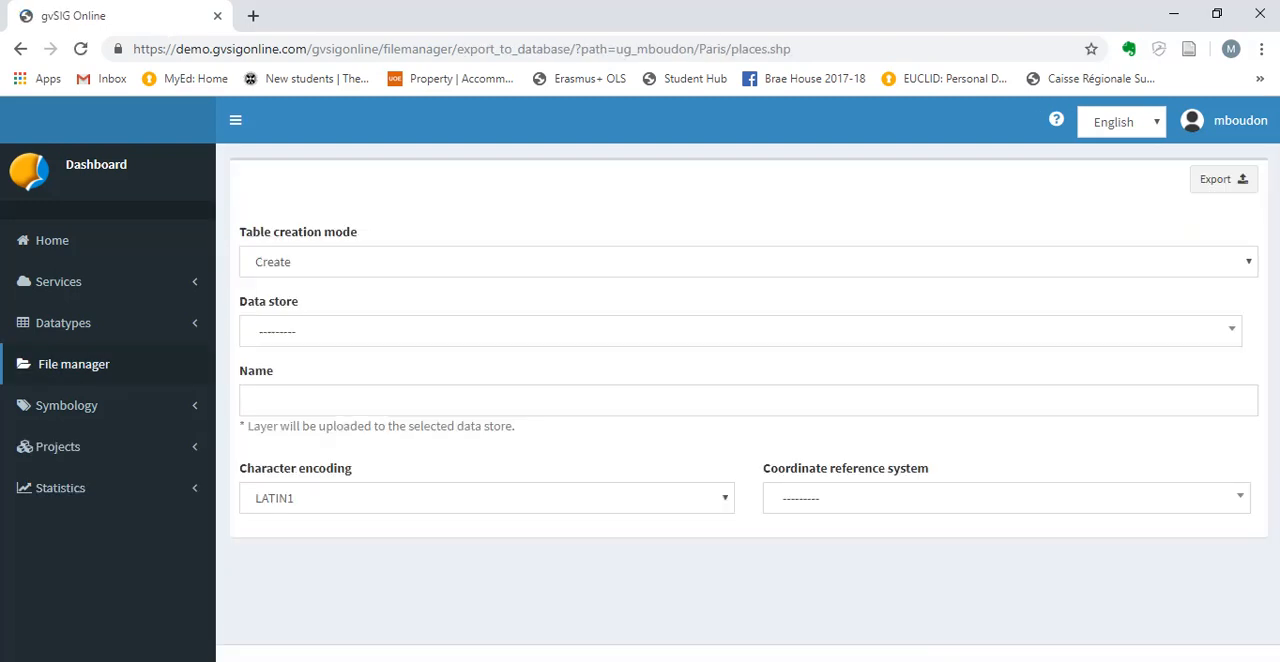
left_click(748, 262)
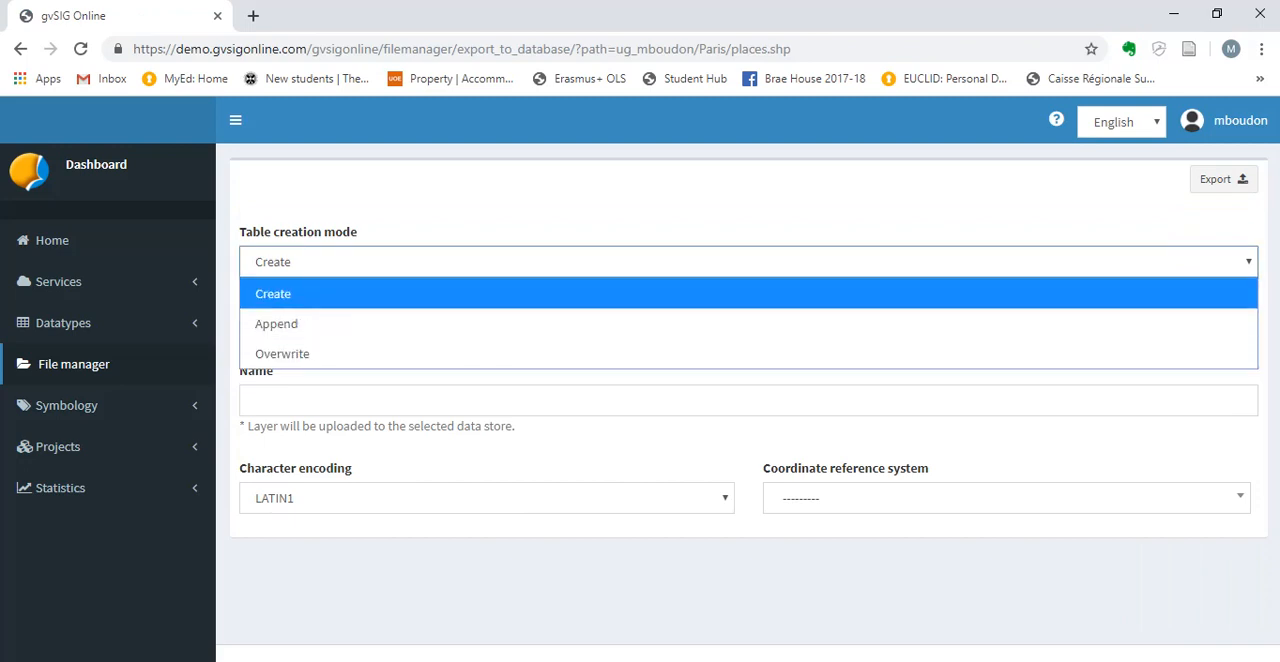
left_click(748, 293)
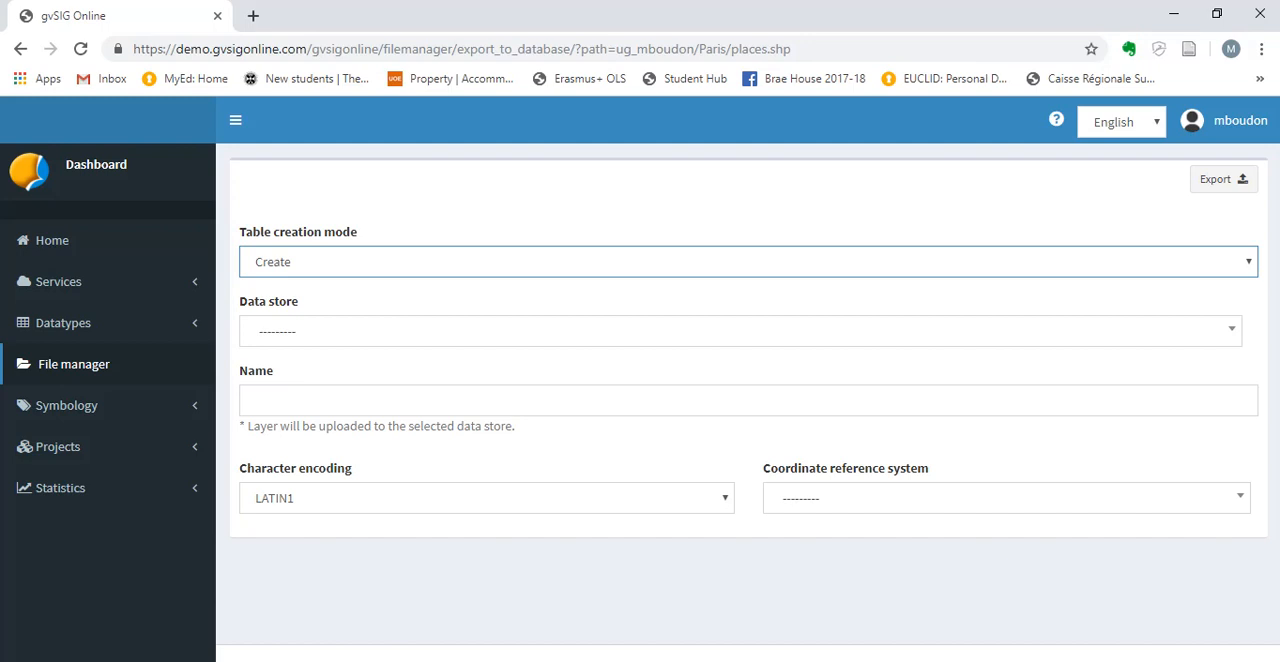
left_click(748, 262)
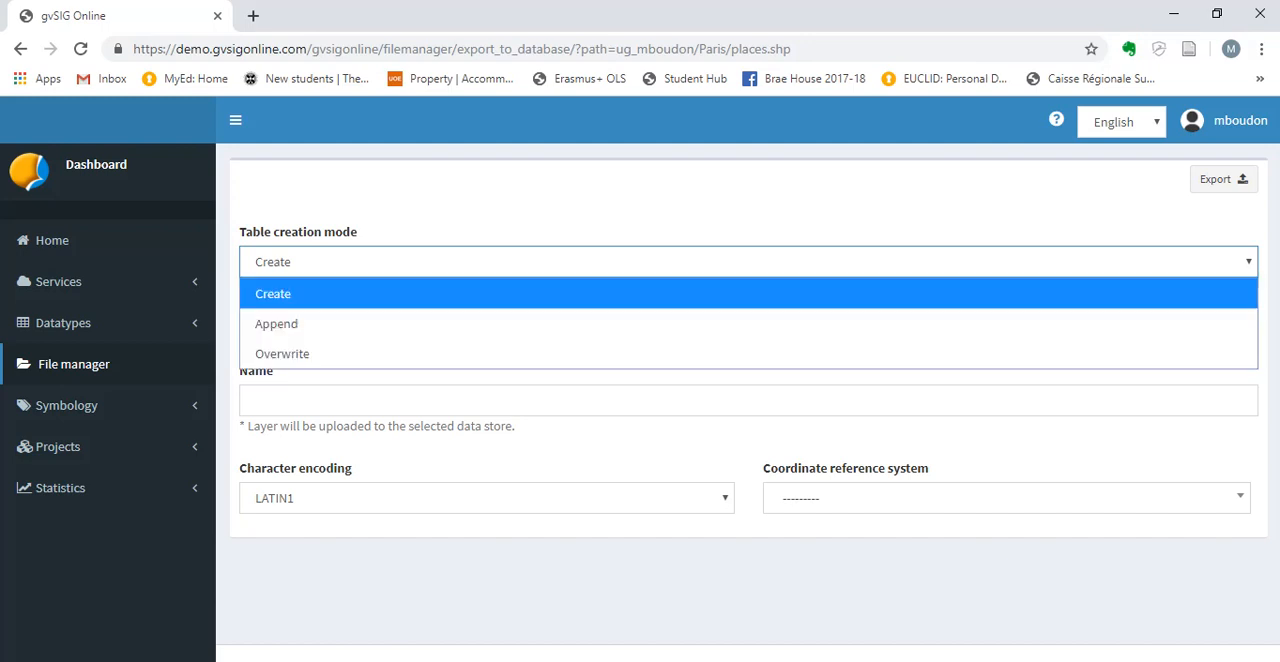
left_click(748, 293)
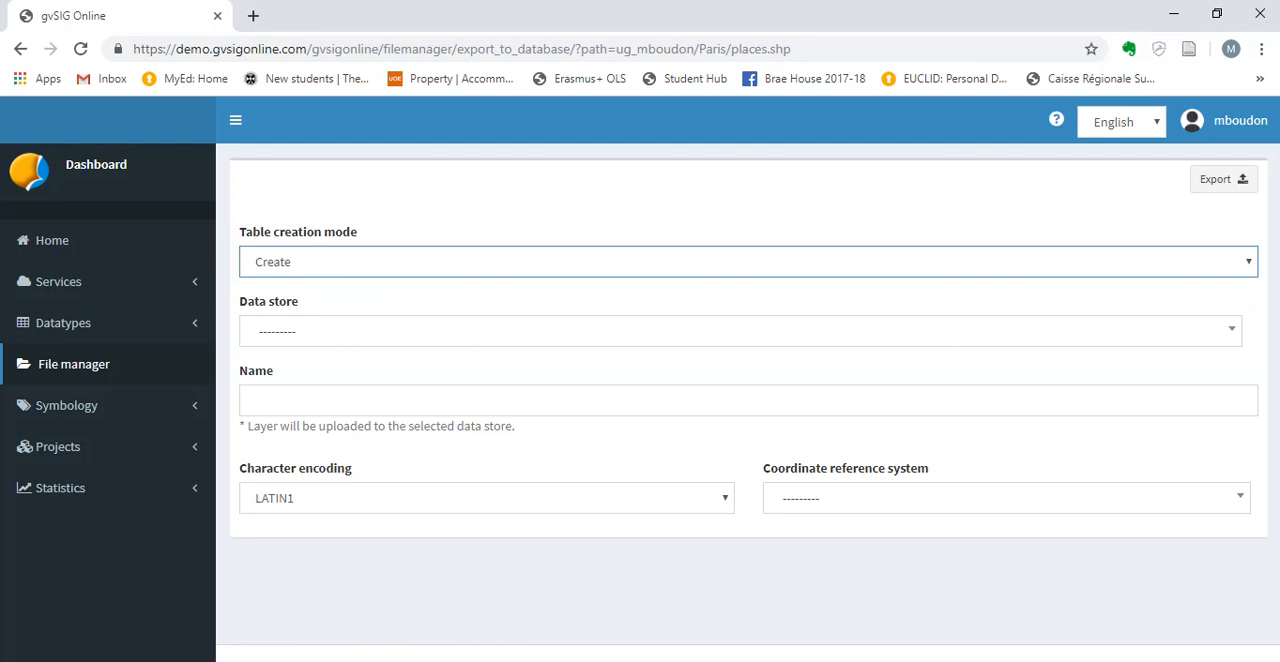
Choose the account's own ds data store as the export target and name the table paris_places.
left_click(304, 331)
key("Down")
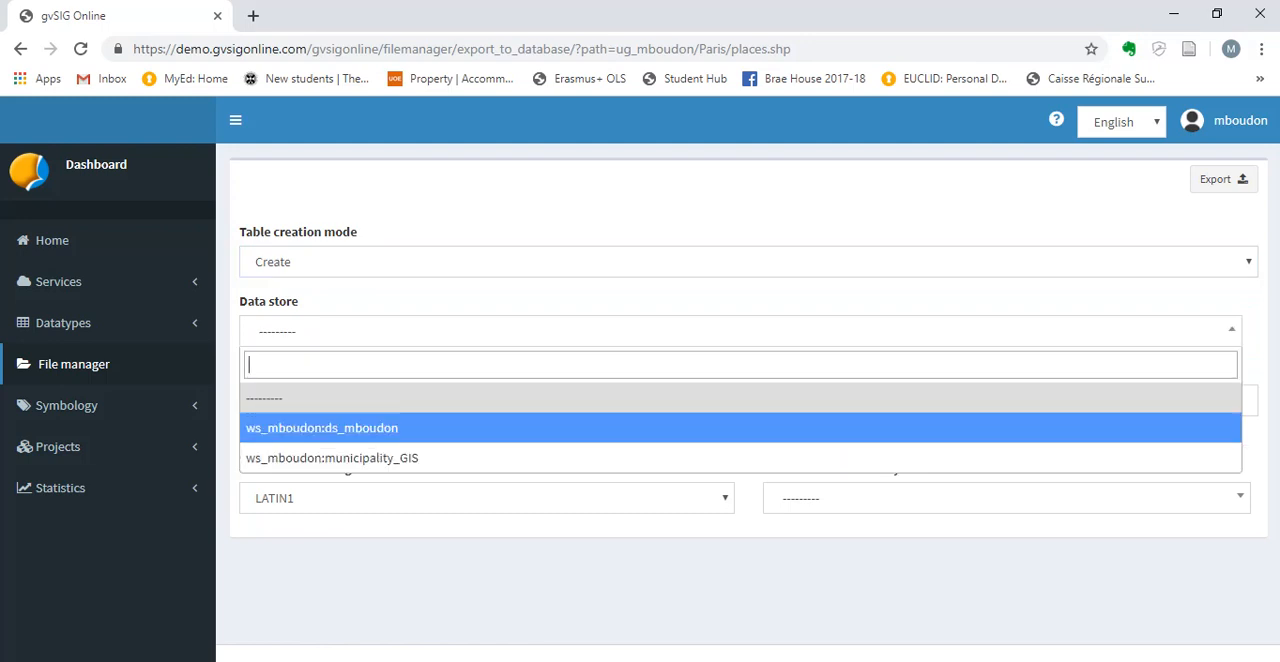
key("Return")
left_click(300, 400)
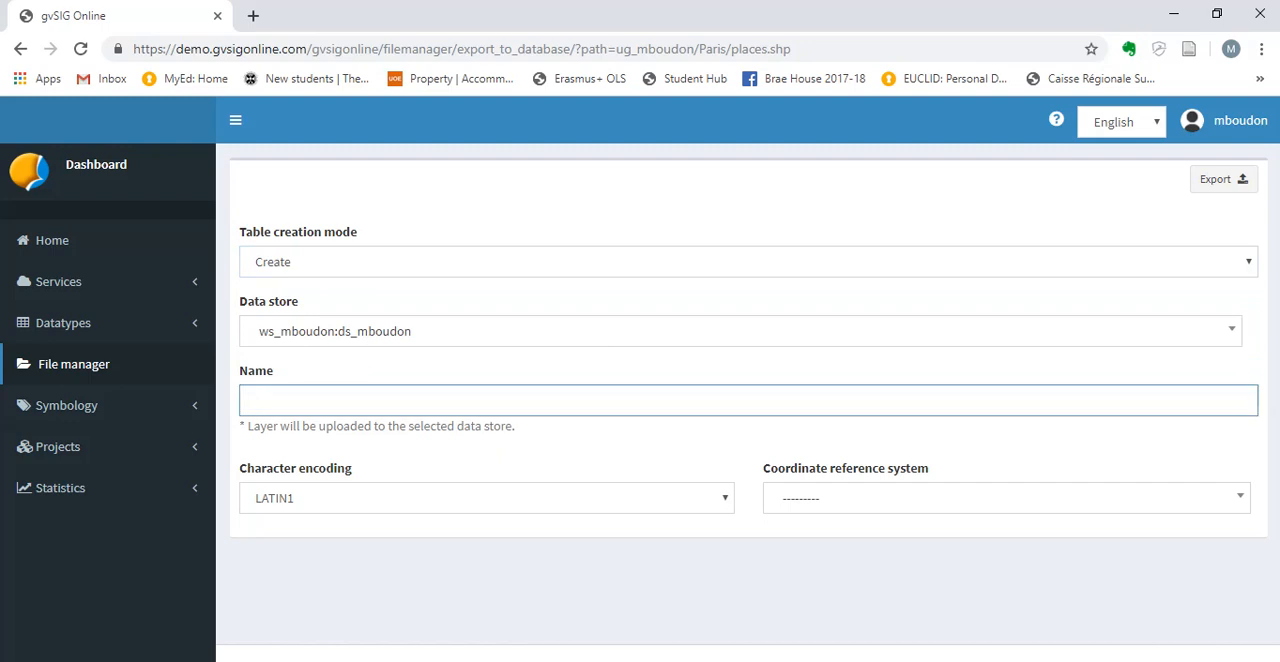
type("paris_places")
Set the character encoding to UTF-8 and the coordinate reference system to EPSG:4326 - WGS 84, then export the layer.
left_click(486, 498)
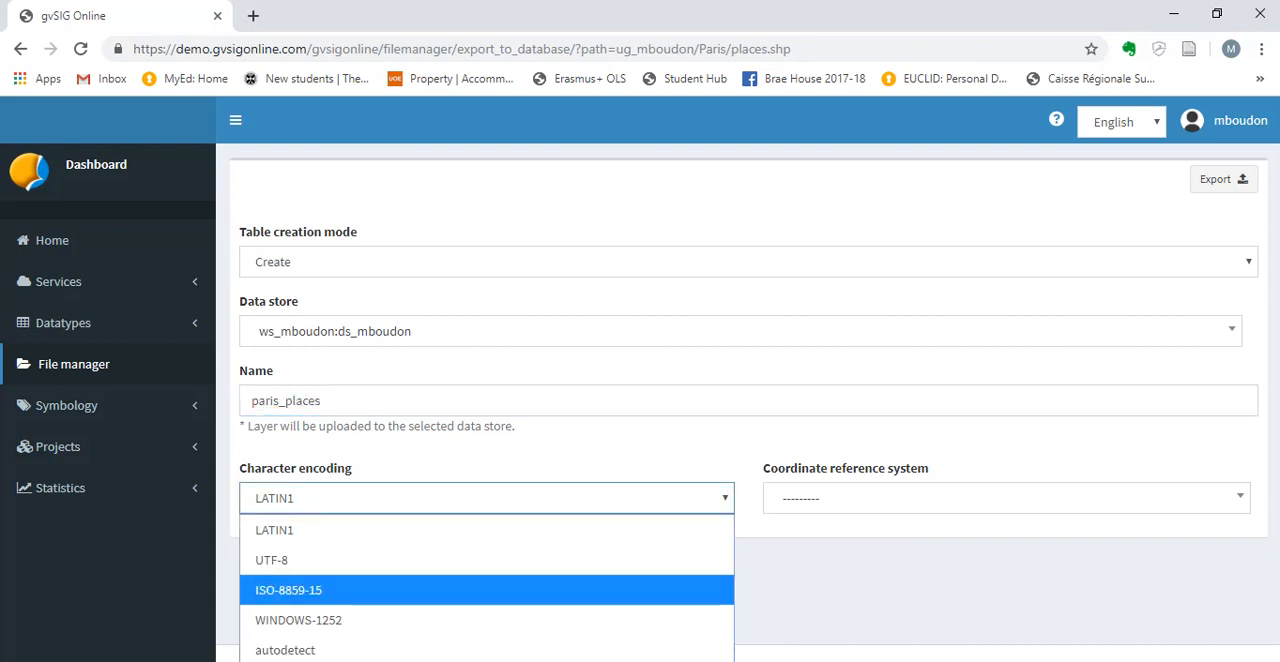
key("Return")
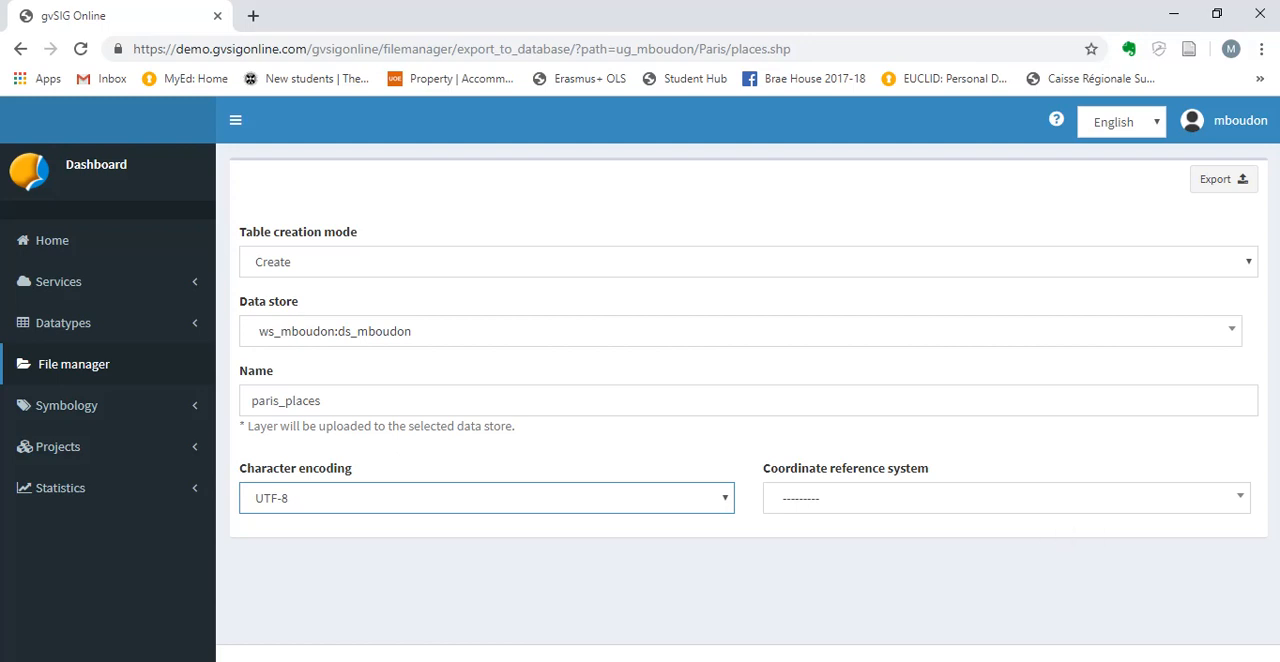
left_click(1046, 499)
left_click(1040, 498)
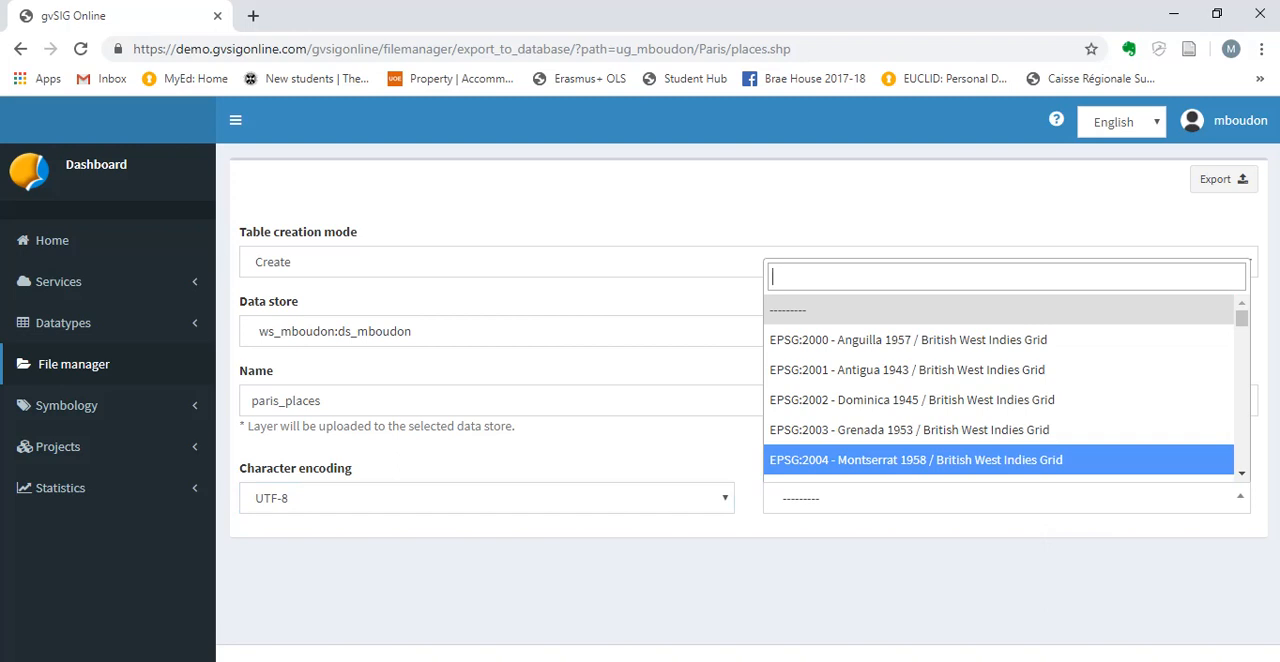
type("4326")
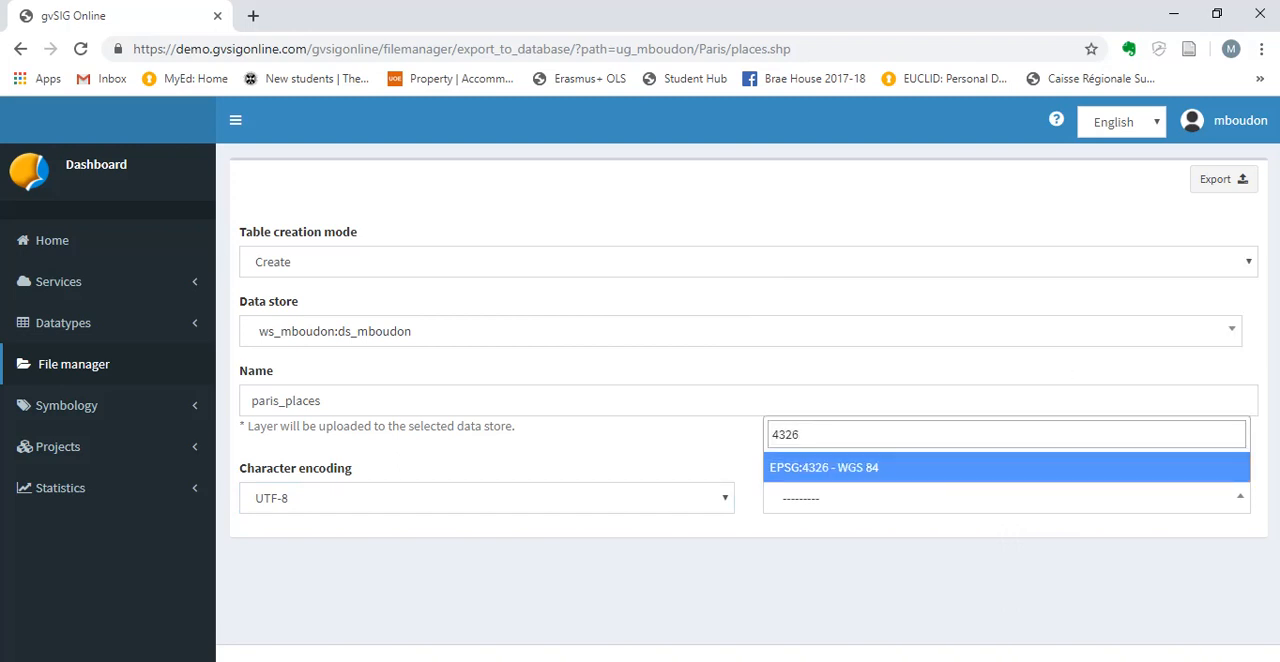
key("Return")
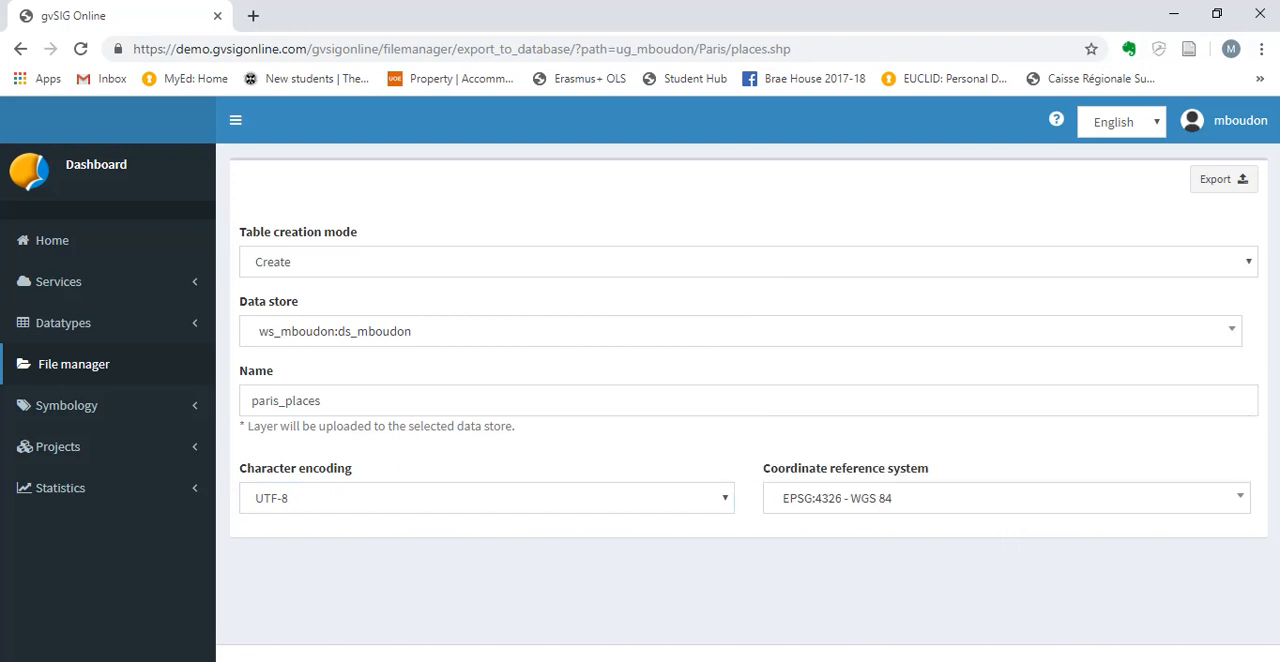
left_click(1223, 179)
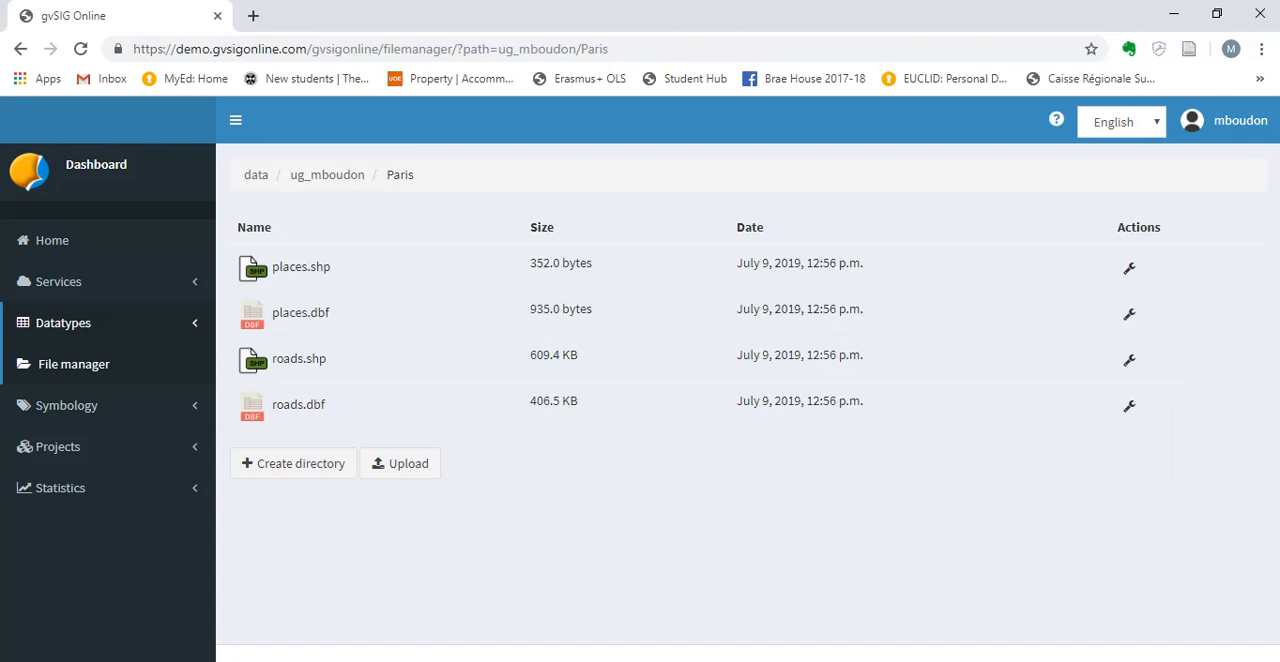
Open the list of datastores and examine the entry of the account's own ds datastore.
left_click(58, 281)
left_click(65, 317)
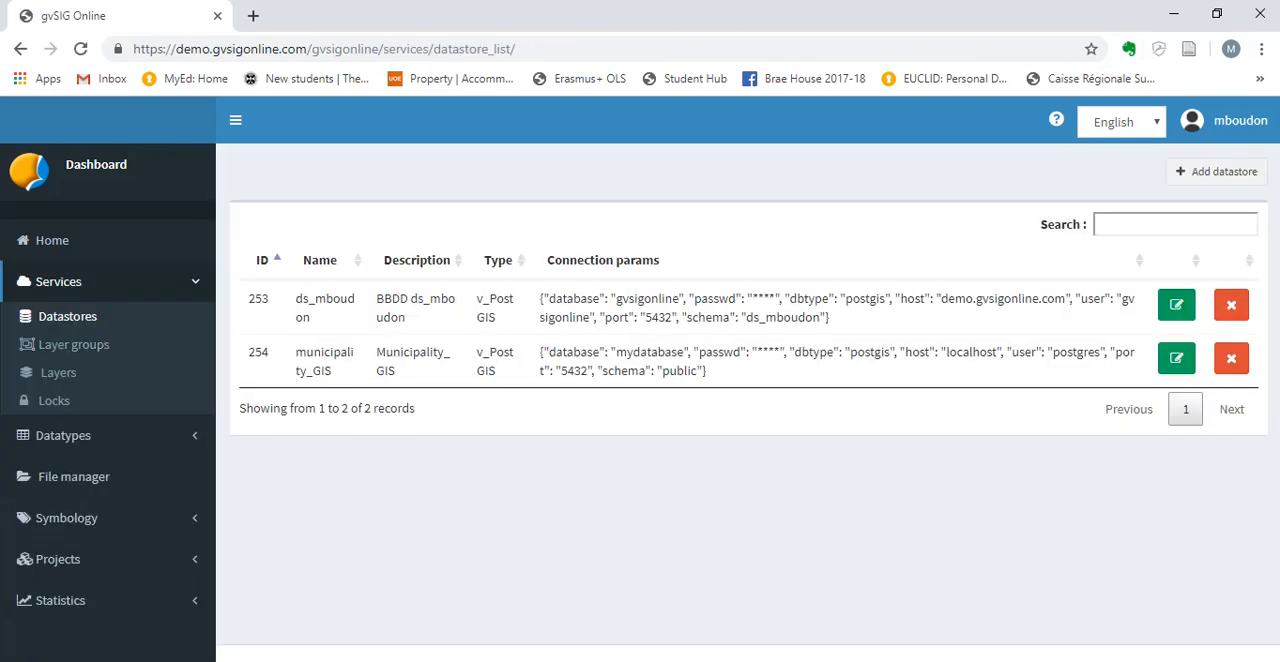
left_click_drag(296, 299, 406, 318)
left_click(680, 260)
Add a new layer group on the default geoserver and name it Paris_places.
left_click(74, 344)
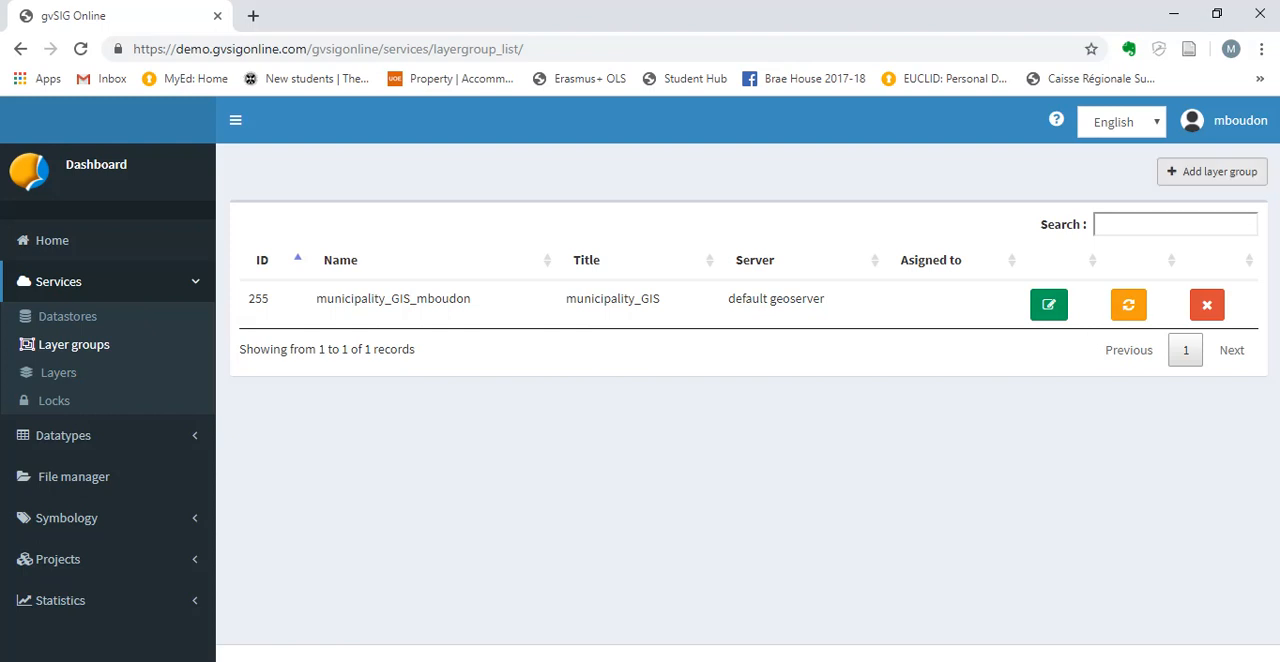
left_click(1212, 171)
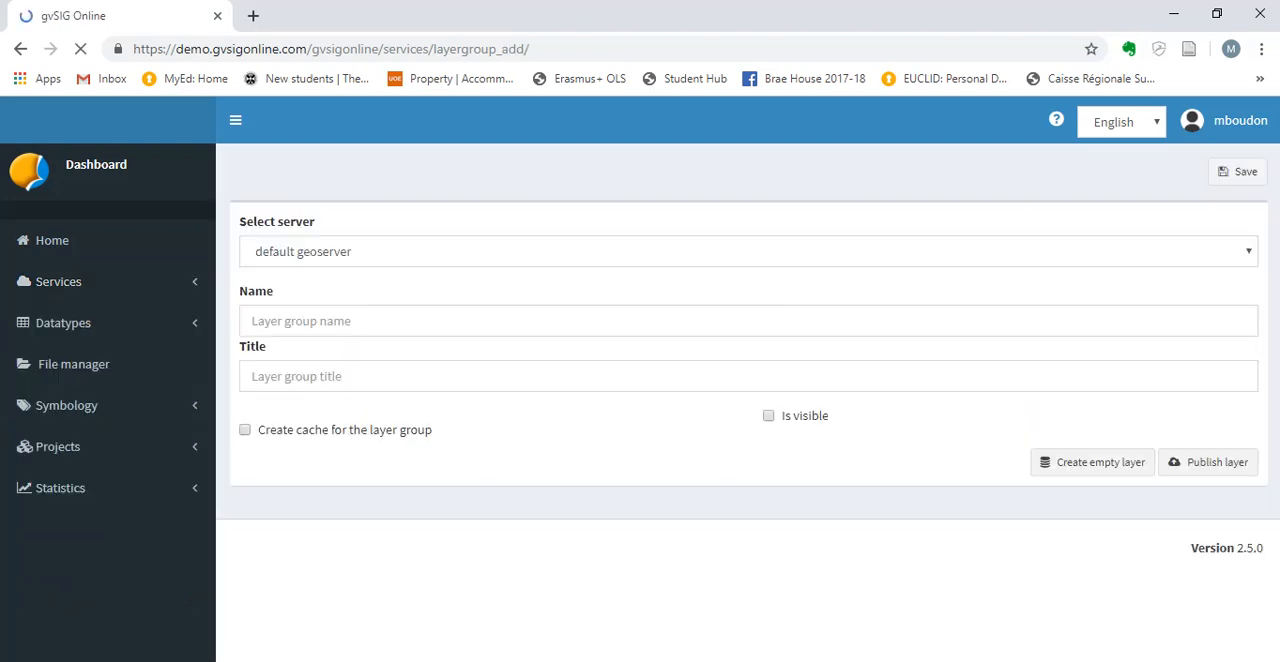
left_click(748, 251)
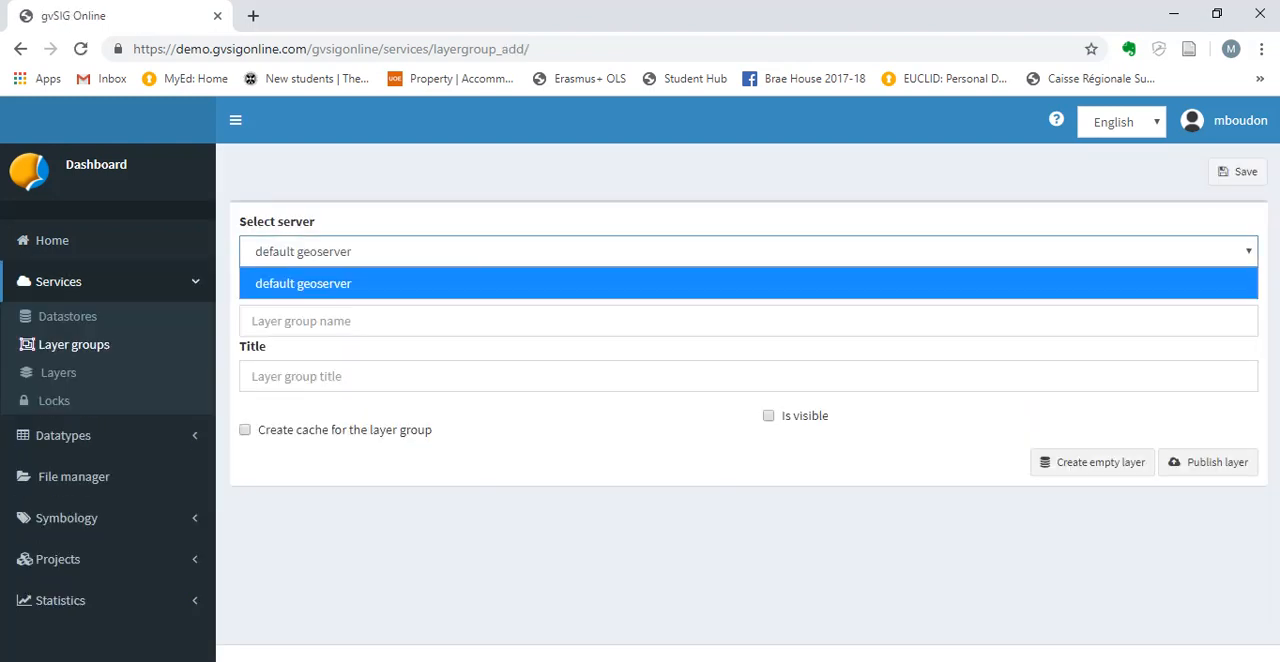
left_click(748, 251)
left_click(300, 321)
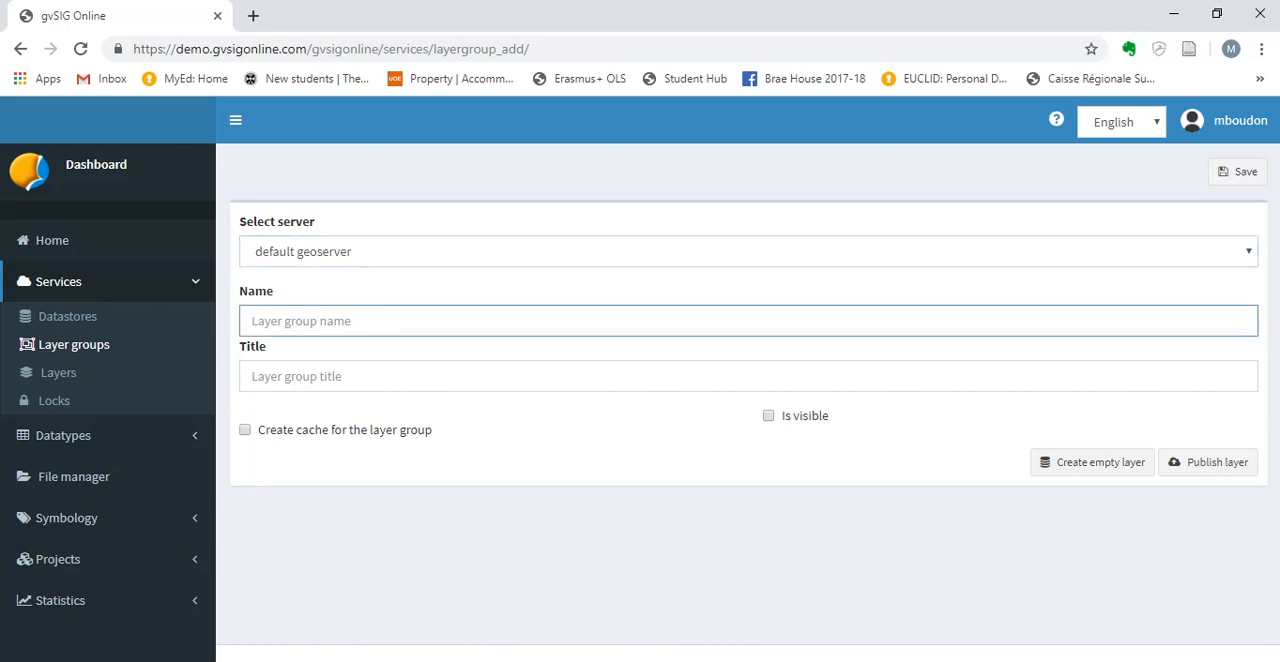
type("Paris_places")
key("Tab")
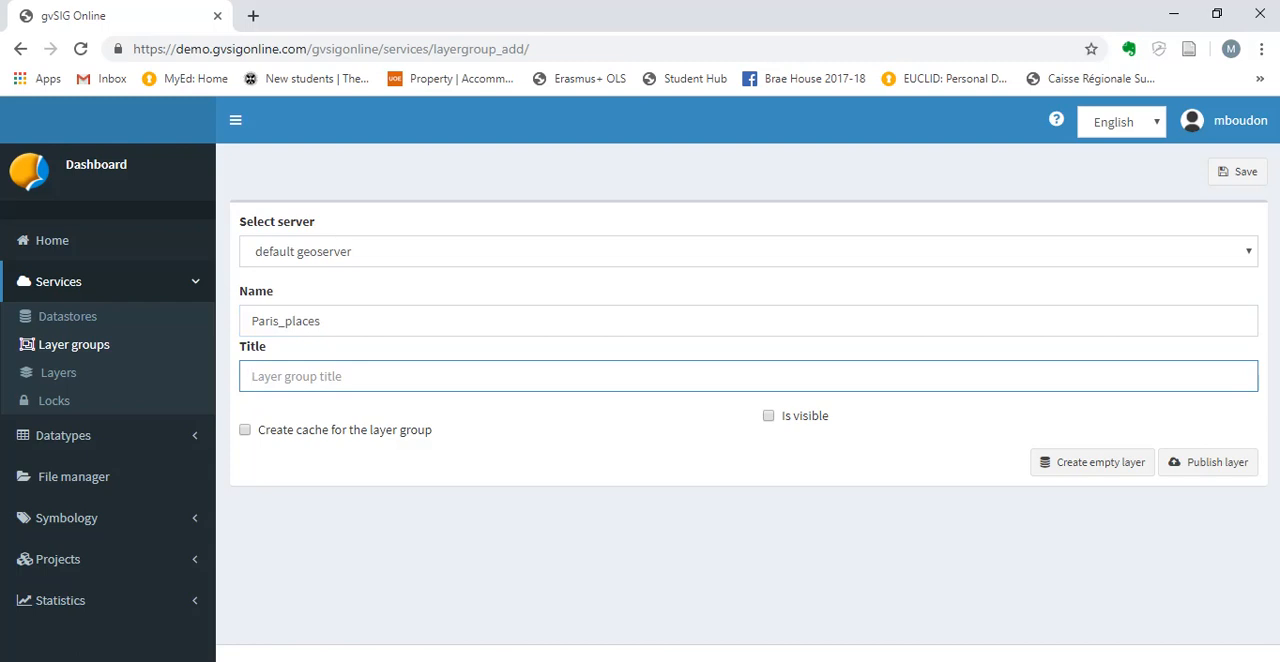
Title the layer group Paris, make it visible and save it by proceeding to publish a layer.
type("Paris")
left_click(768, 416)
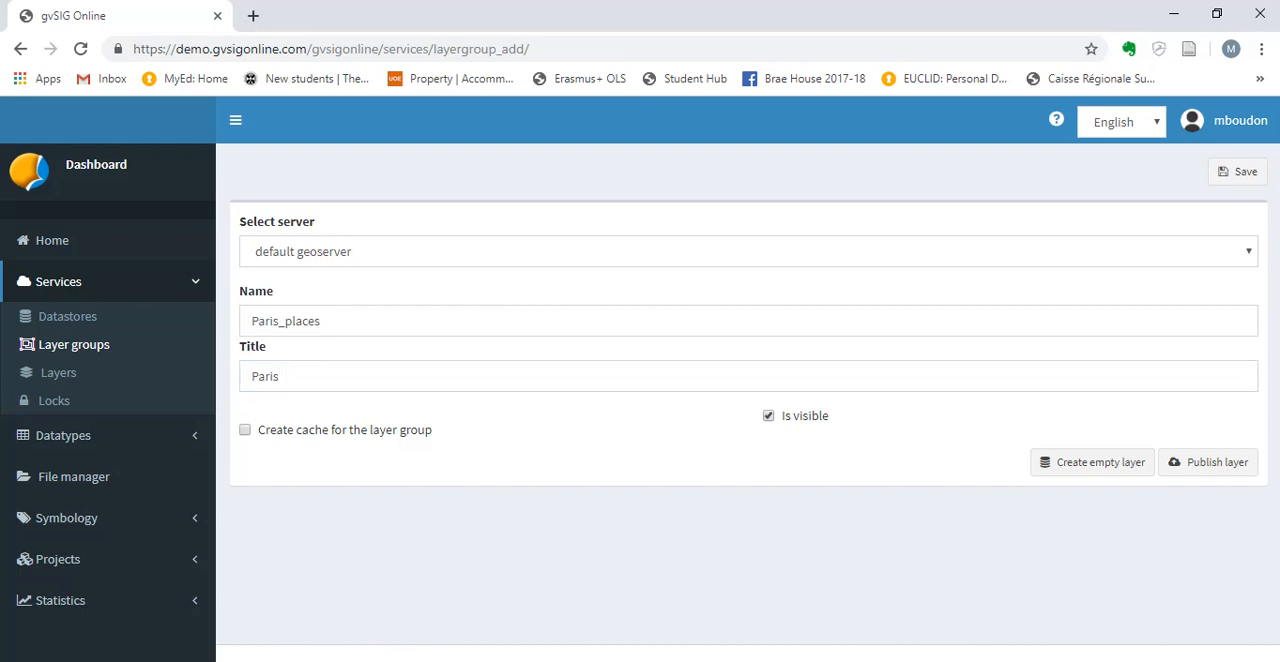
left_click(1208, 462)
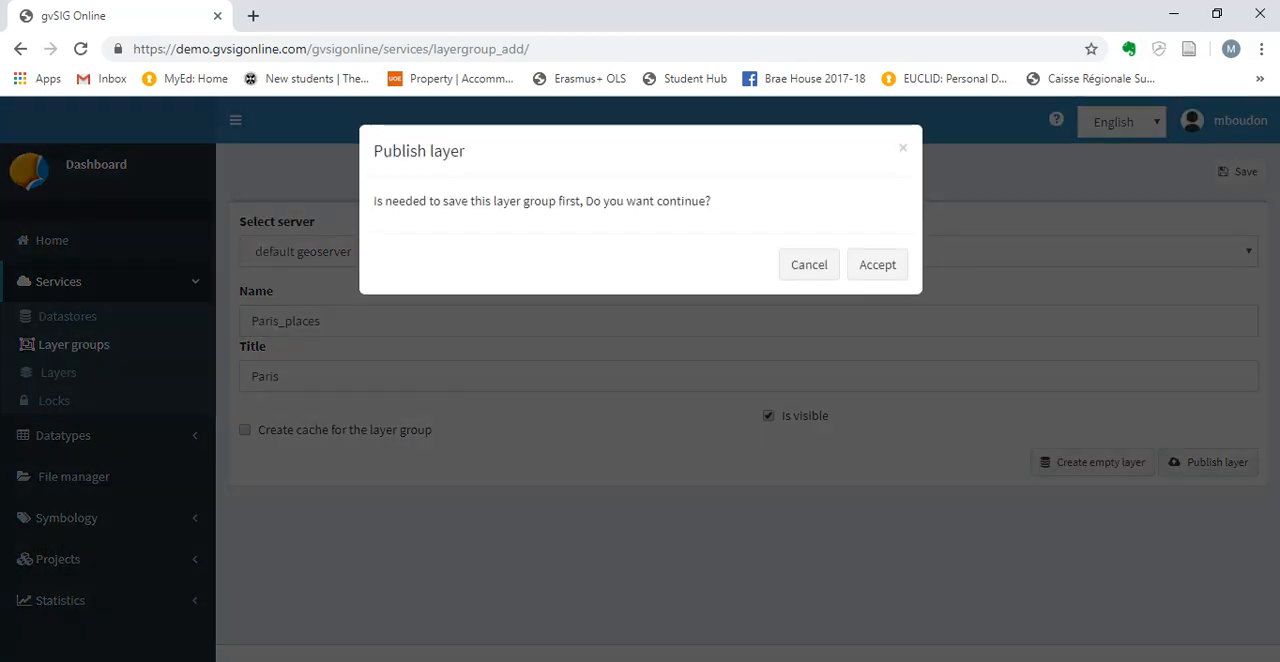
left_click(877, 264)
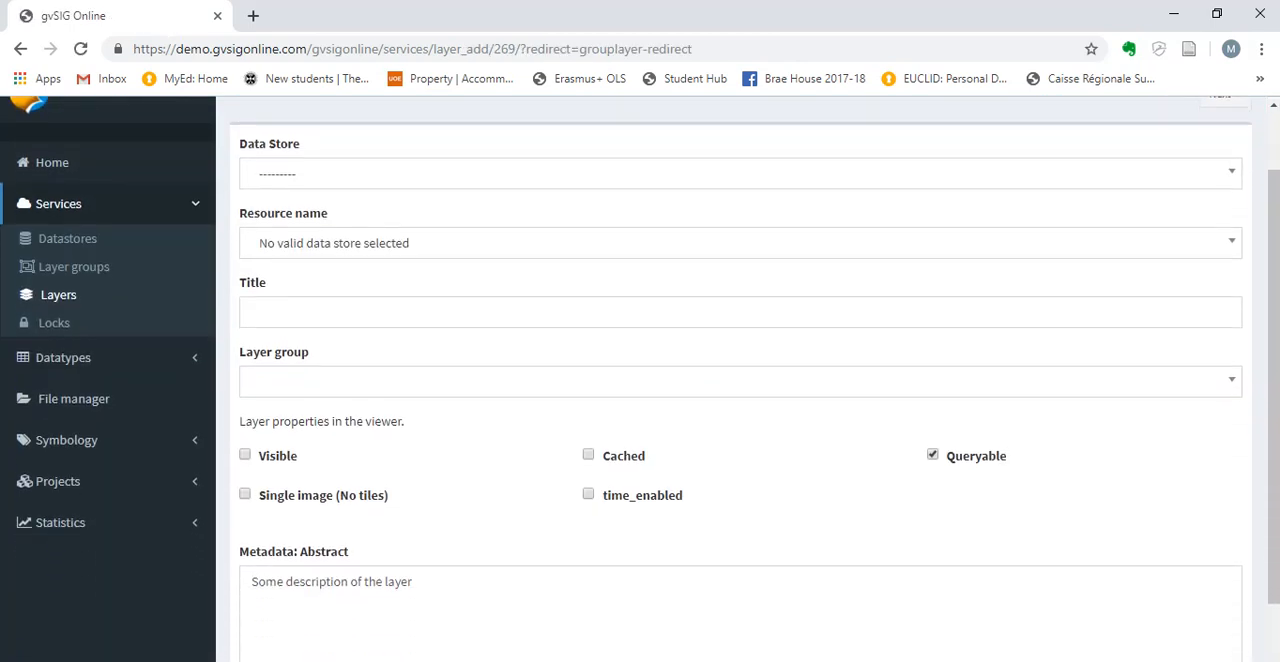
Select the account's own ds data store and the paris_places resource for the layer being published.
scroll(740, 380, "down", 1)
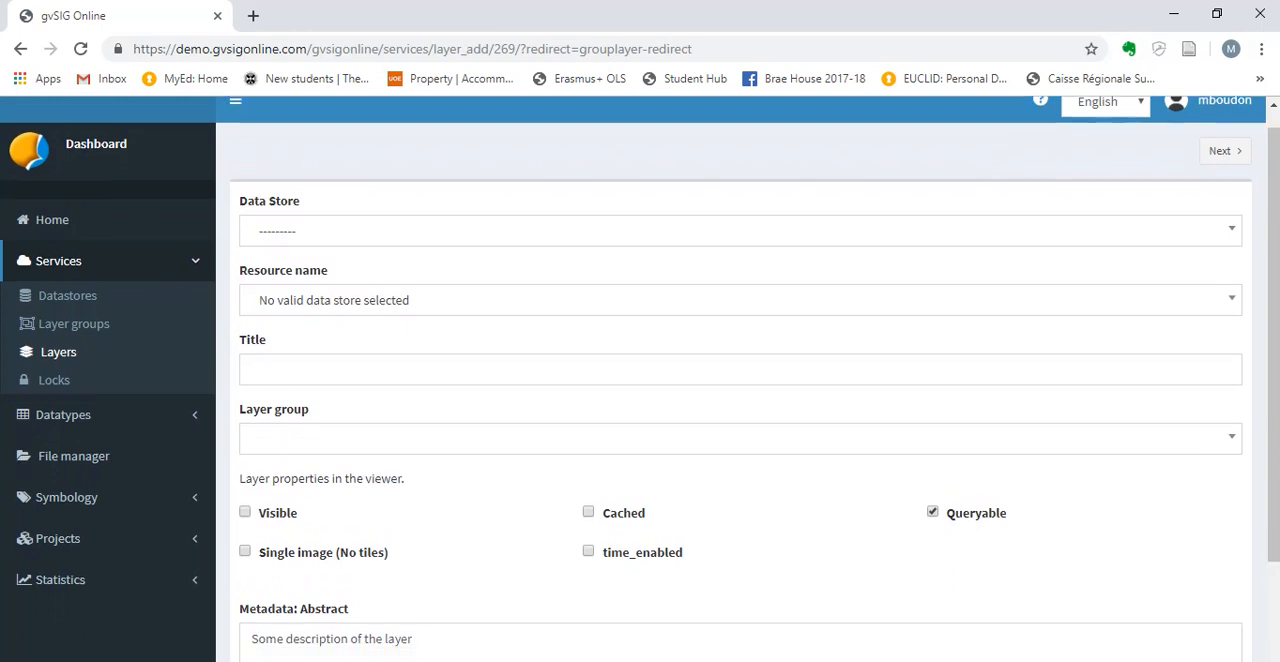
left_click(740, 233)
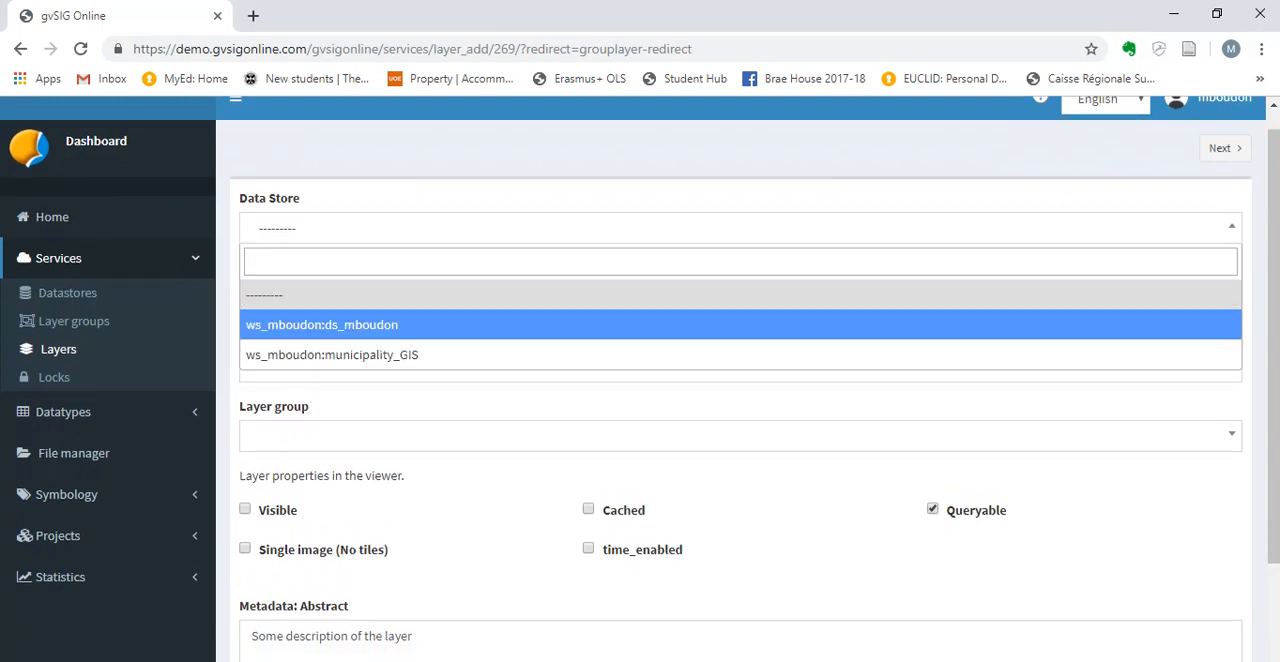
left_click(322, 325)
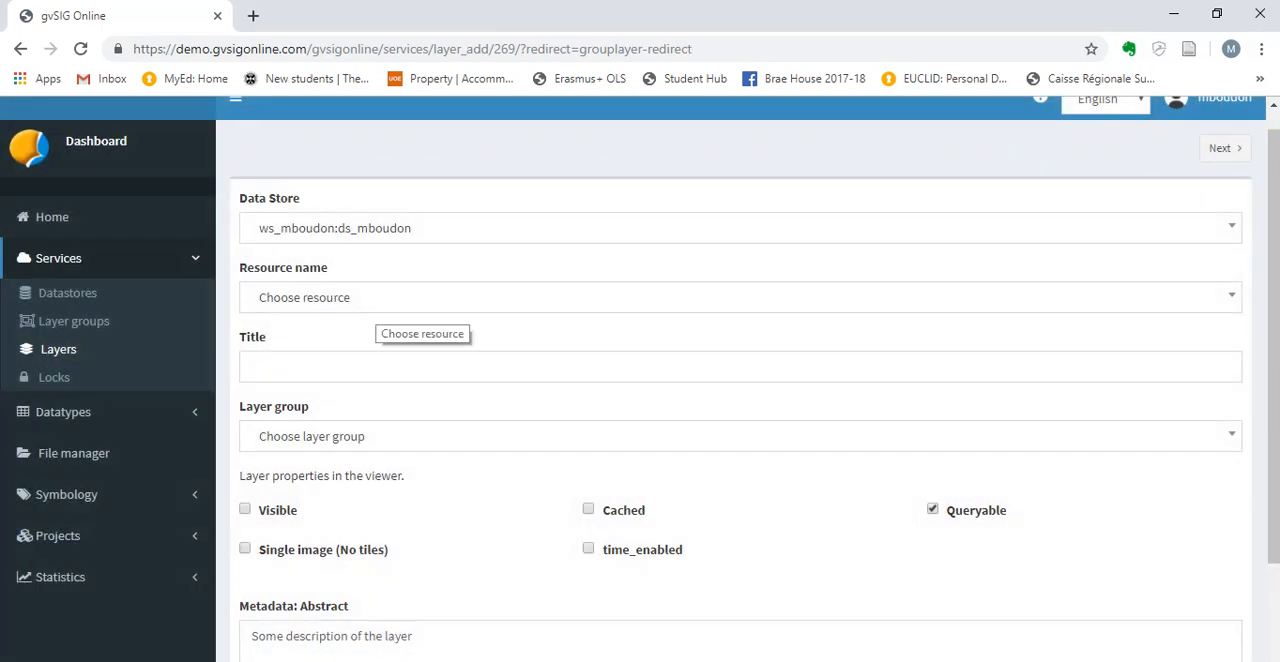
left_click(380, 300)
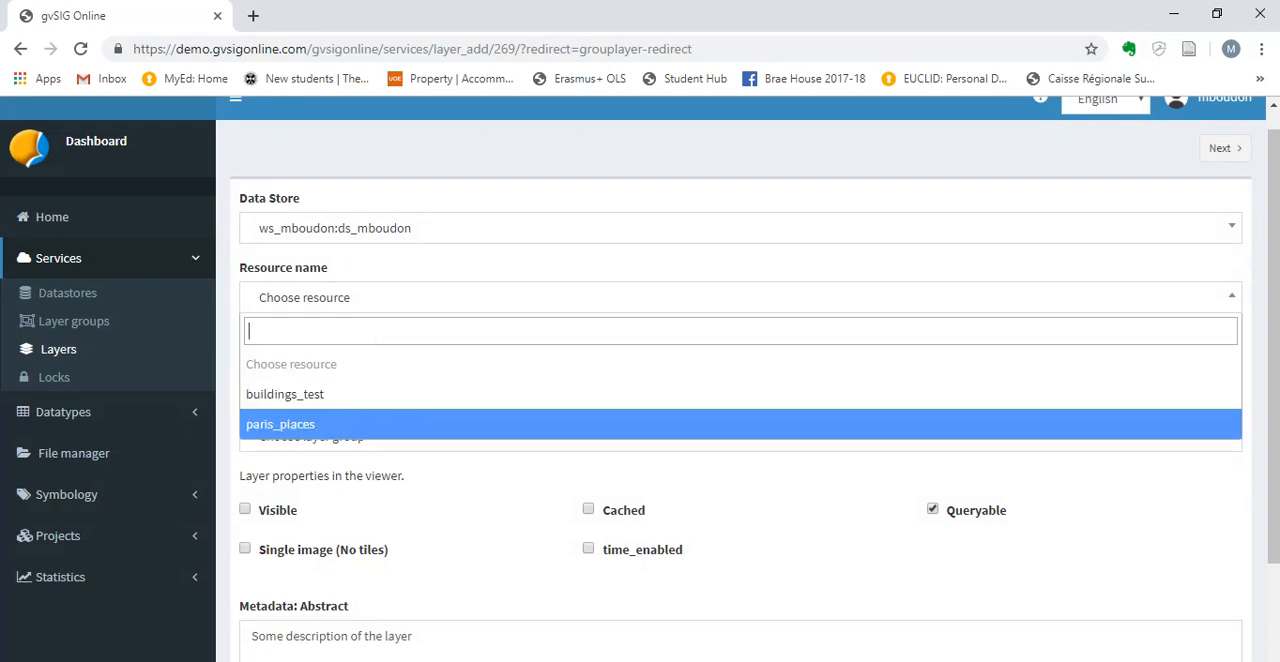
left_click(322, 424)
Title the layer Paris, assign it to the account's municipality_GIS layer group and have it marked as visible.
left_click(350, 367)
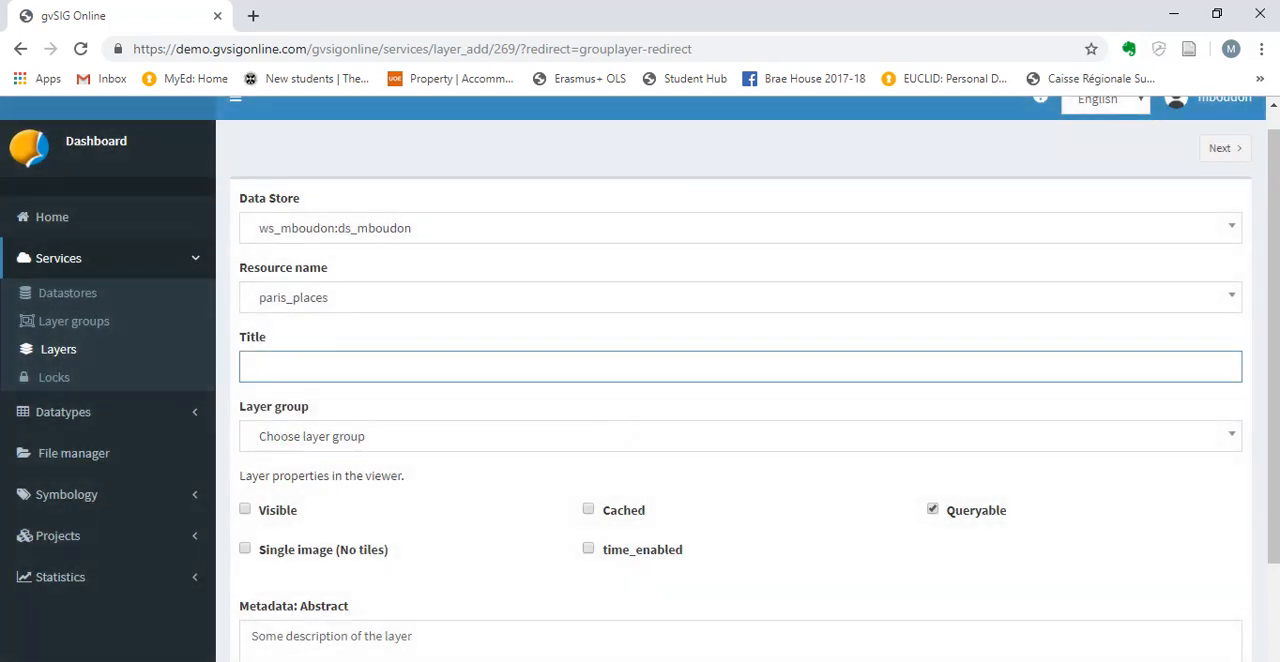
type("Paris")
left_click(625, 437)
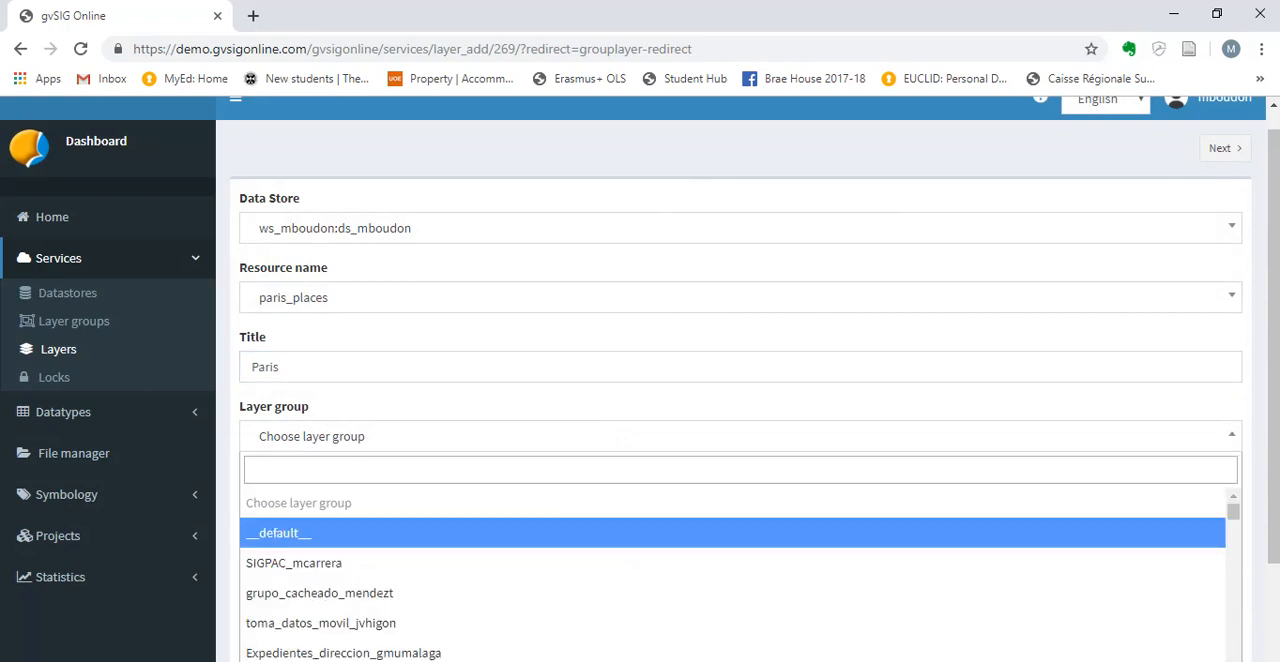
type("mbou")
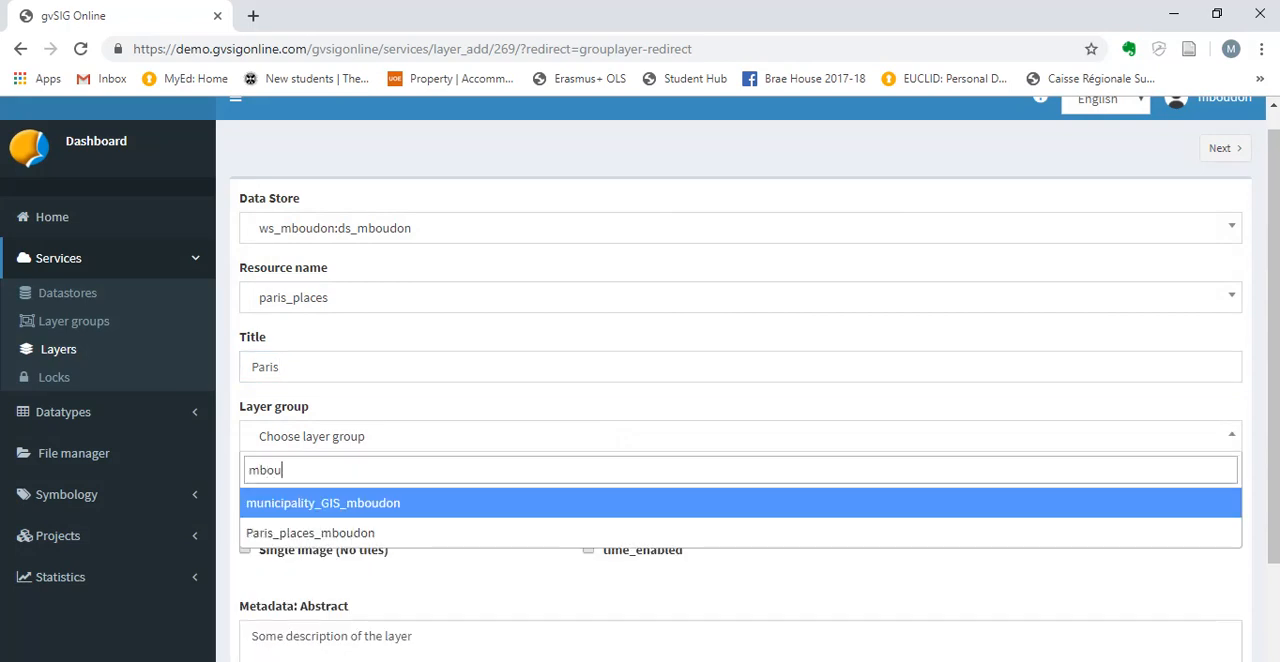
key("Down")
key("Up")
key("Return")
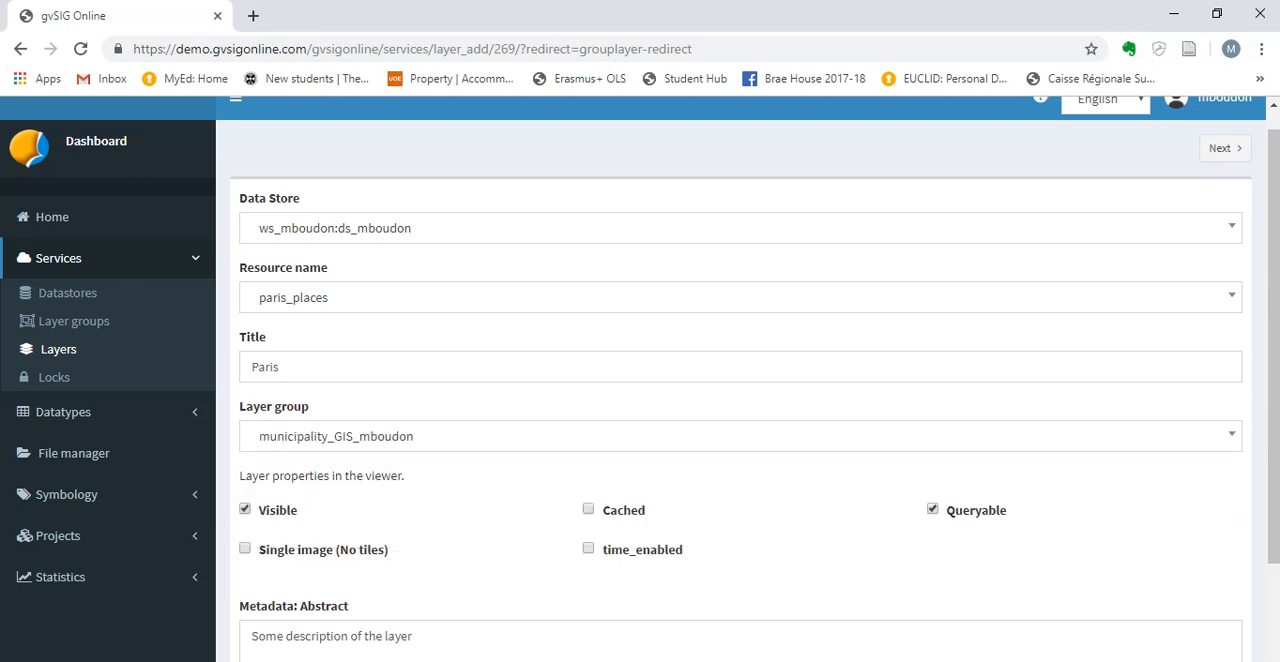
Accept the layer settings and save the paris_places layer without assigning any read or write permissions.
scroll(640, 380, "down", 2)
scroll(640, 380, "up", 2)
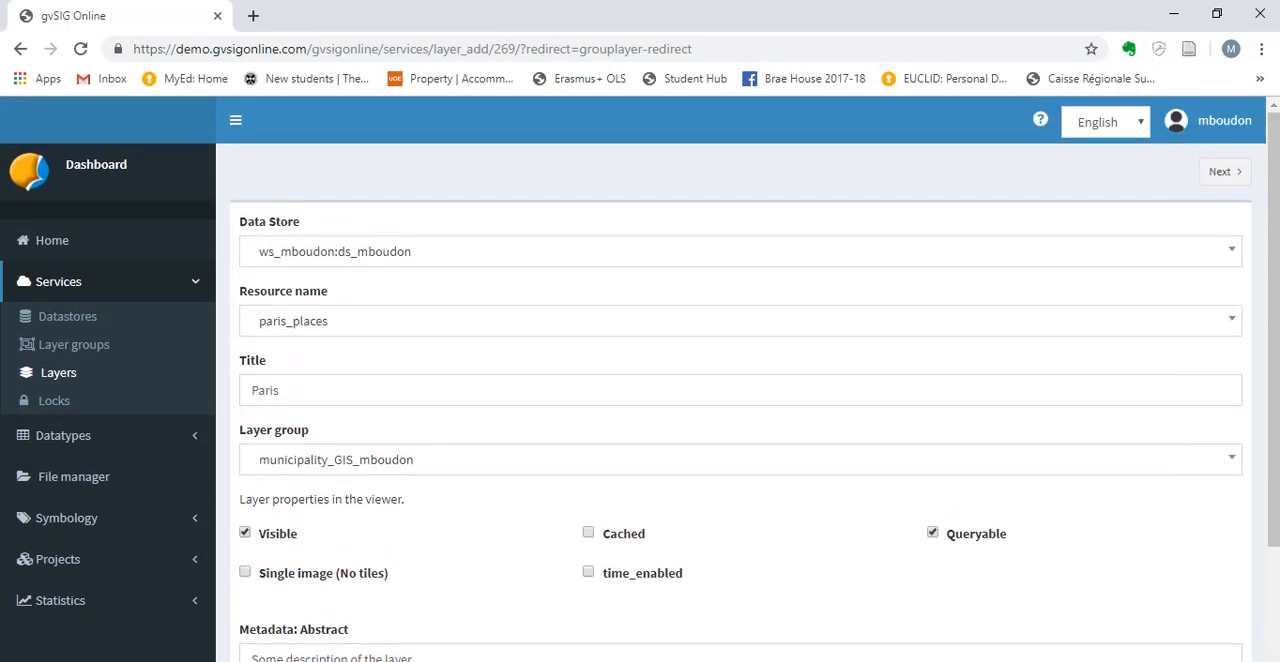
left_click(1225, 171)
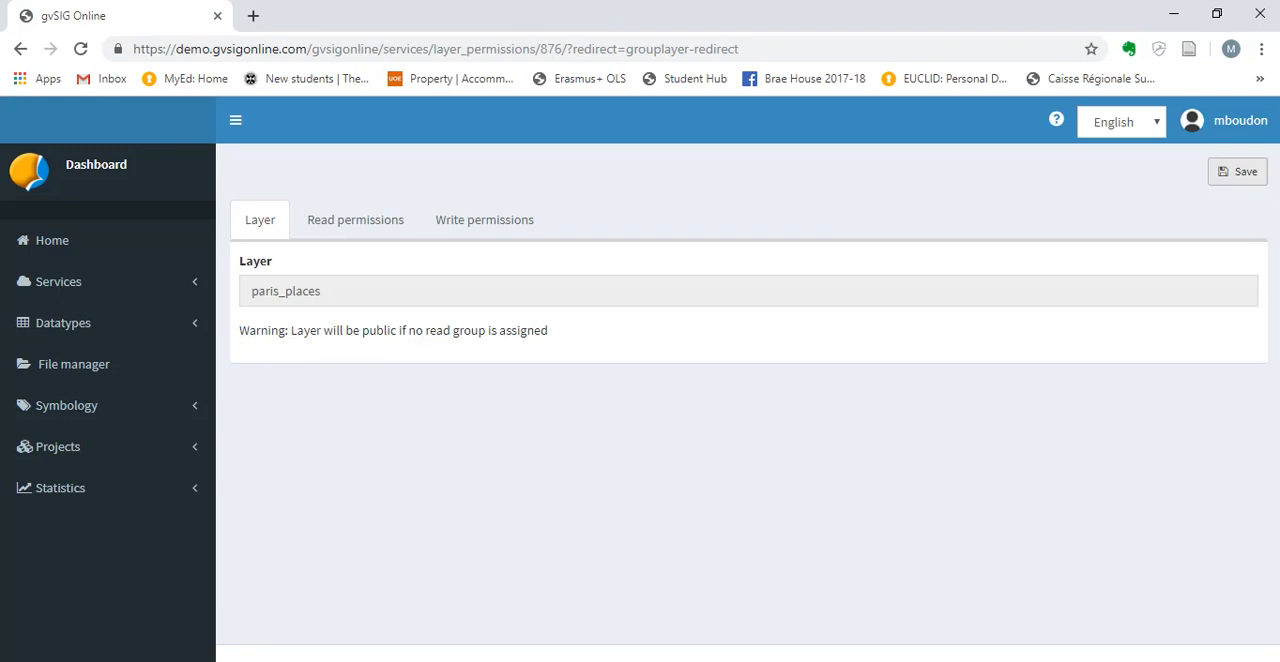
left_click(1237, 171)
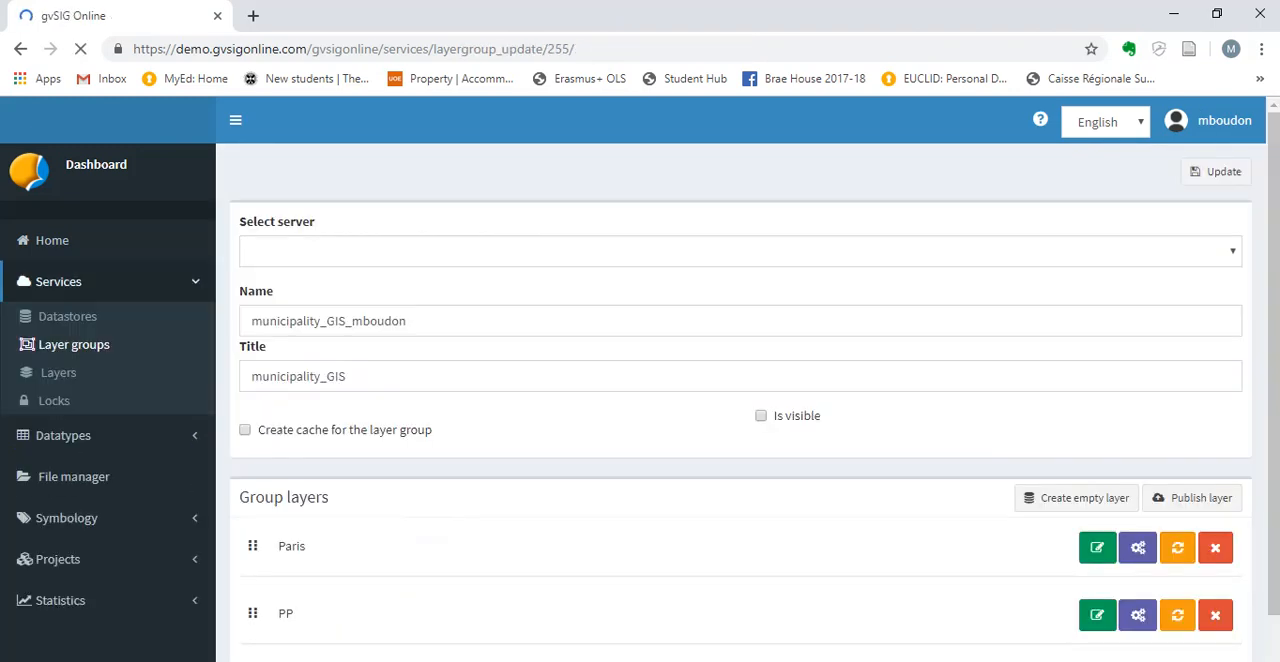
scroll(640, 380, "down", 1)
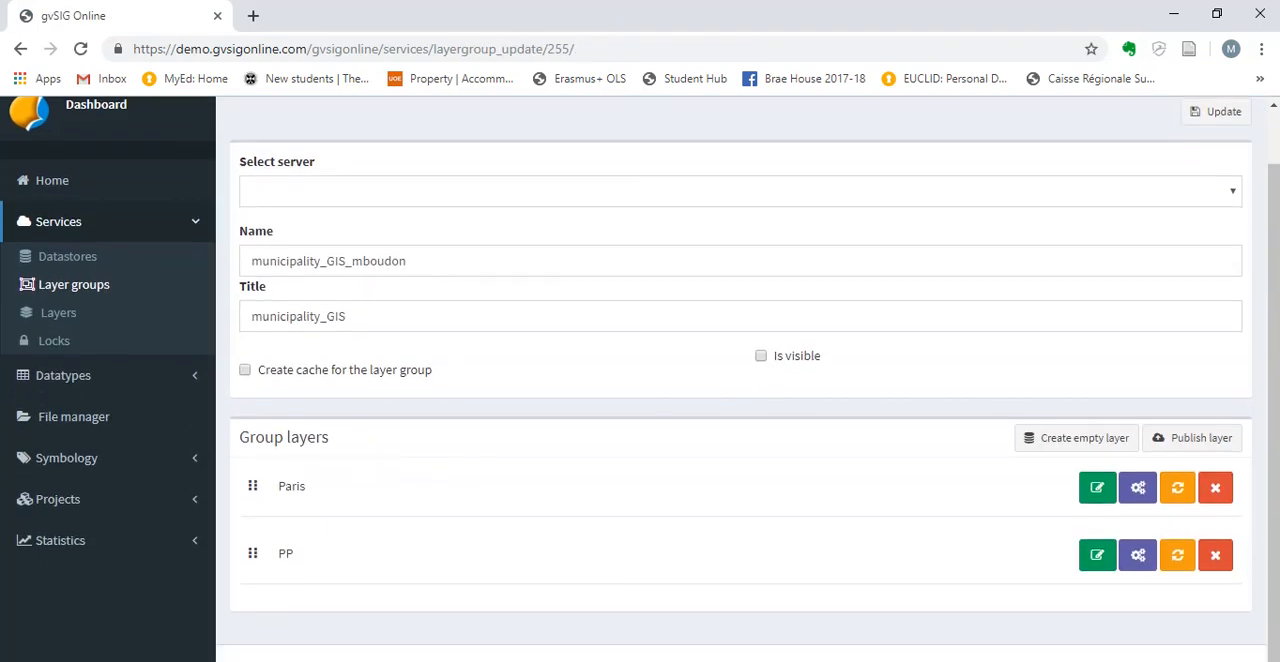
Examine the layers listed in the municipality_GIS layer group and the handles for reordering them.
left_click_drag(239, 437, 330, 437)
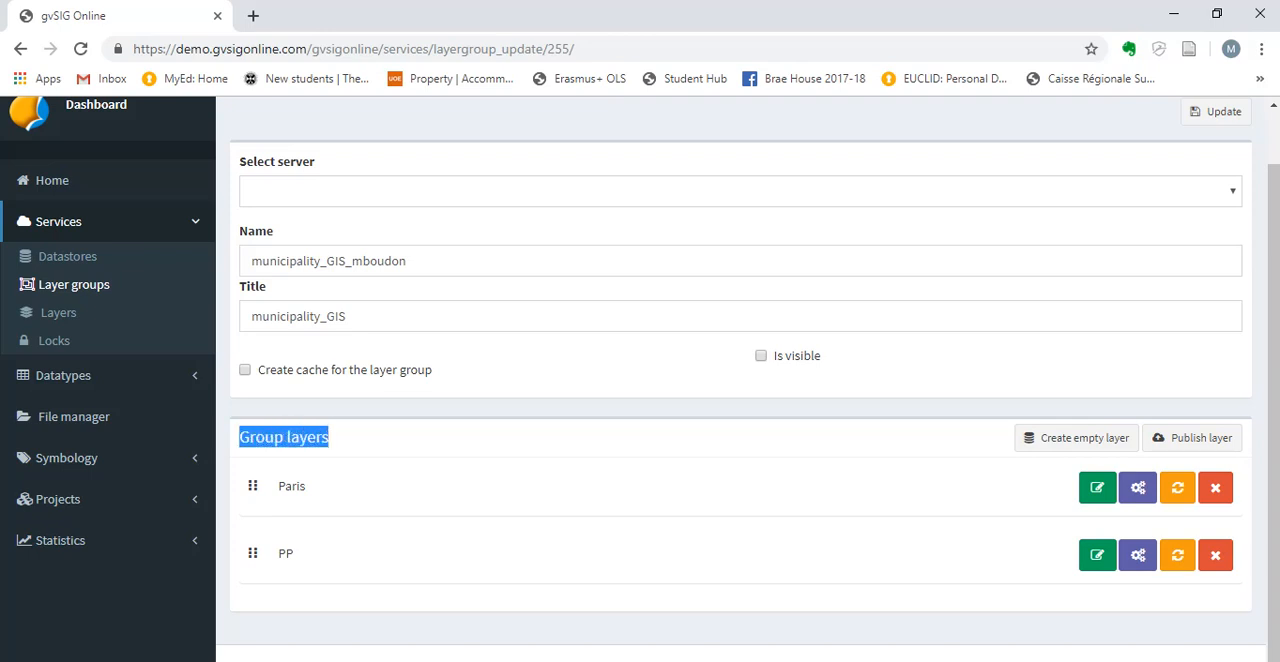
left_click(340, 438)
scroll(253, 520, "up", 1)
left_click_drag(253, 542, 215, 486)
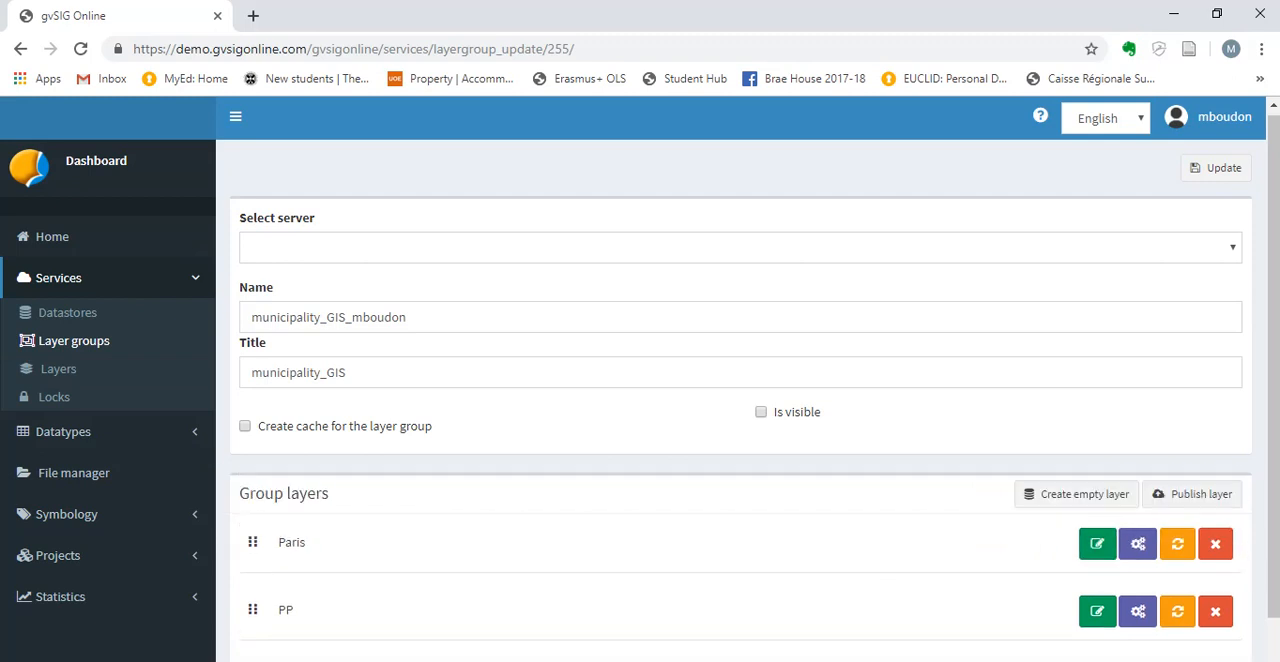
scroll(640, 380, "down", 1)
mouse_move(253, 486)
left_mouse_down()
mouse_move(223, 487)
mouse_move(272, 491)
left_mouse_up()
scroll(640, 380, "down", 1)
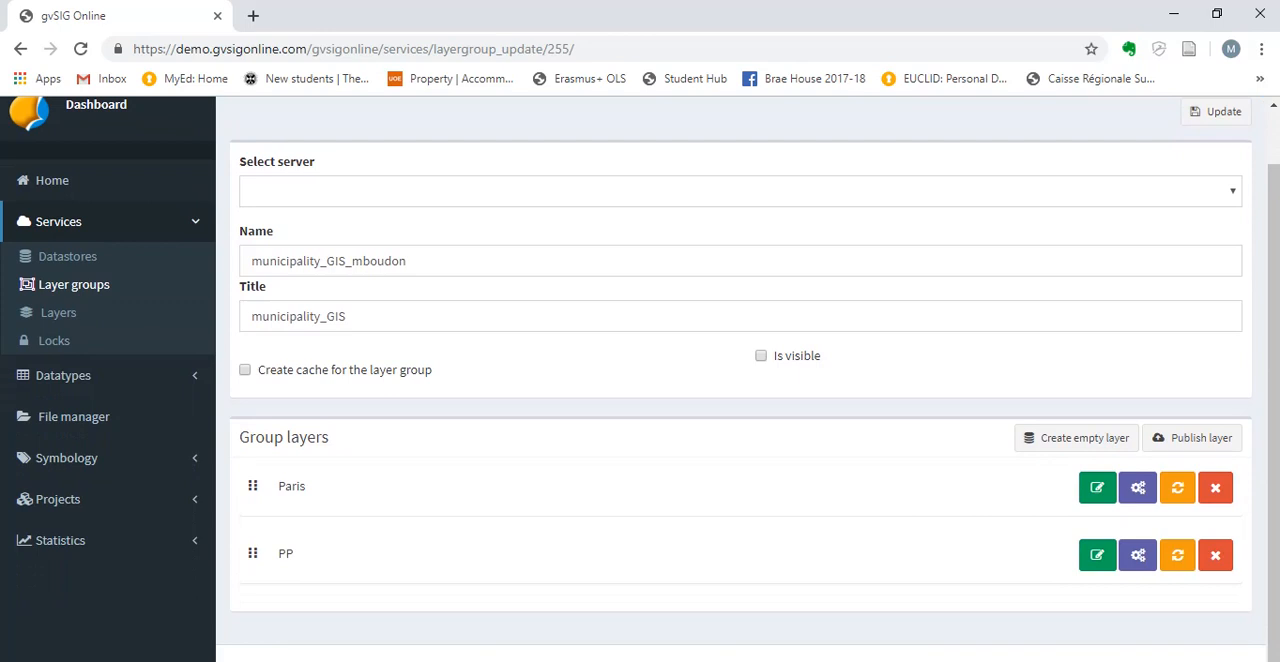
scroll(640, 380, "up", 1)
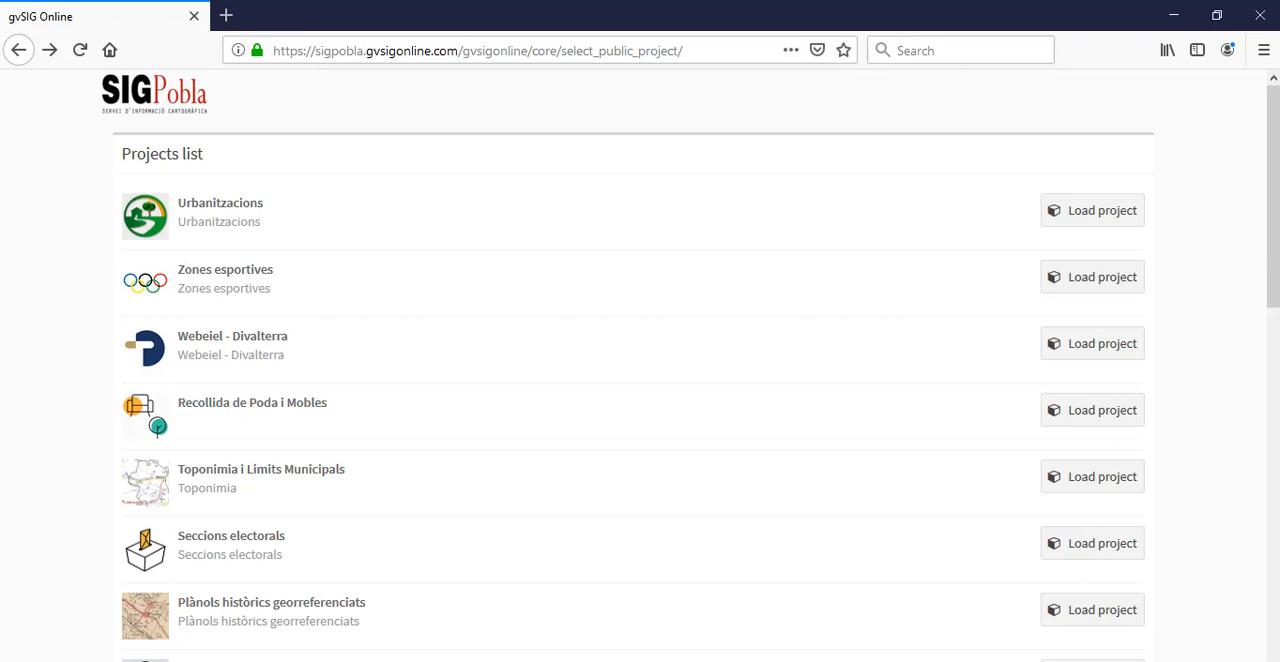
Browse the SIGPobla public projects list and open the AENA project.
scroll(640, 365, "down", 8)
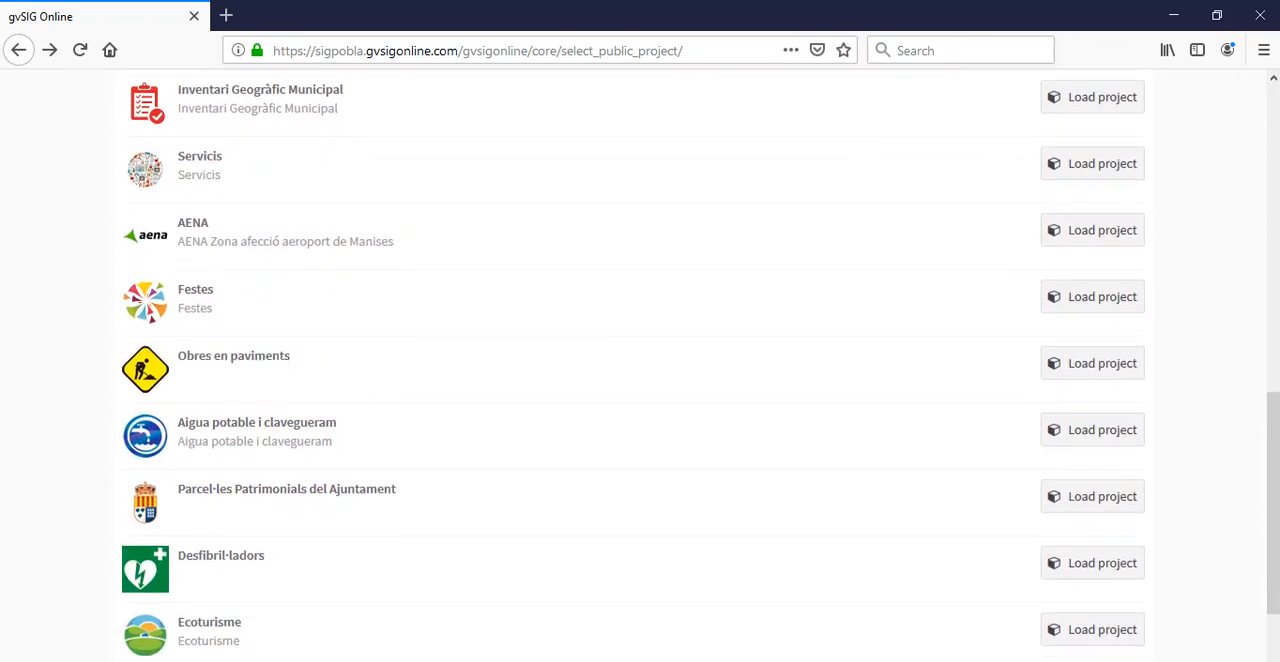
scroll(640, 365, "down", 2)
scroll(640, 365, "up", 2)
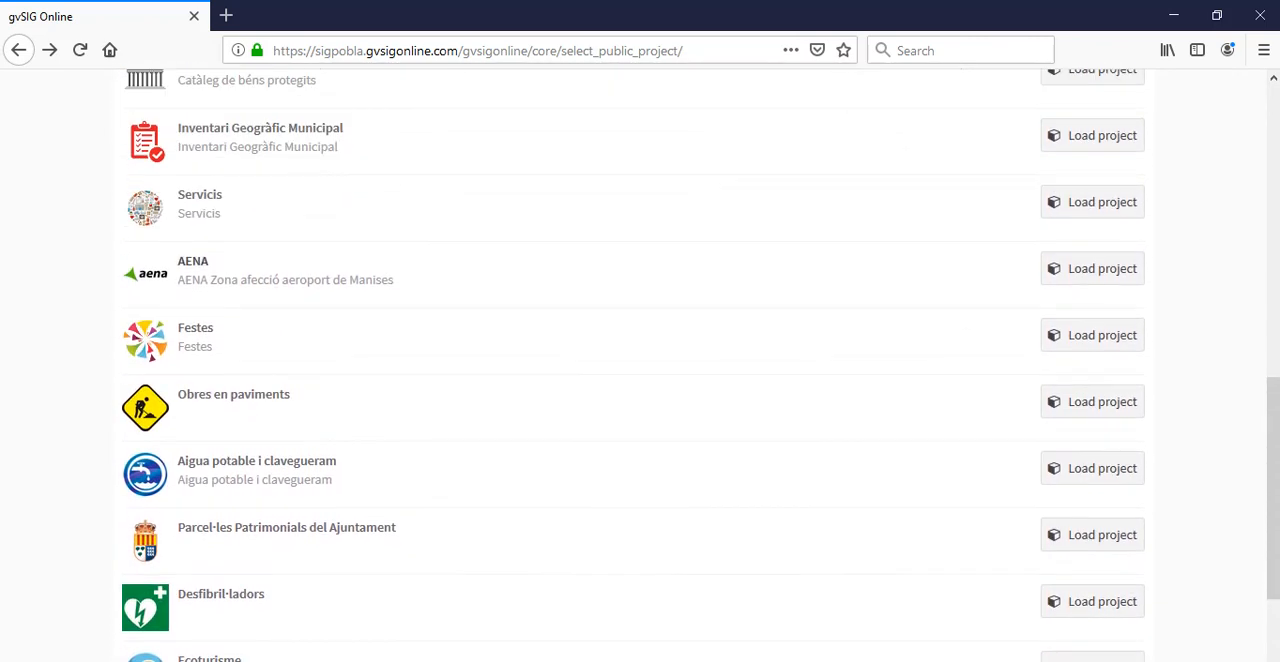
left_click(193, 261)
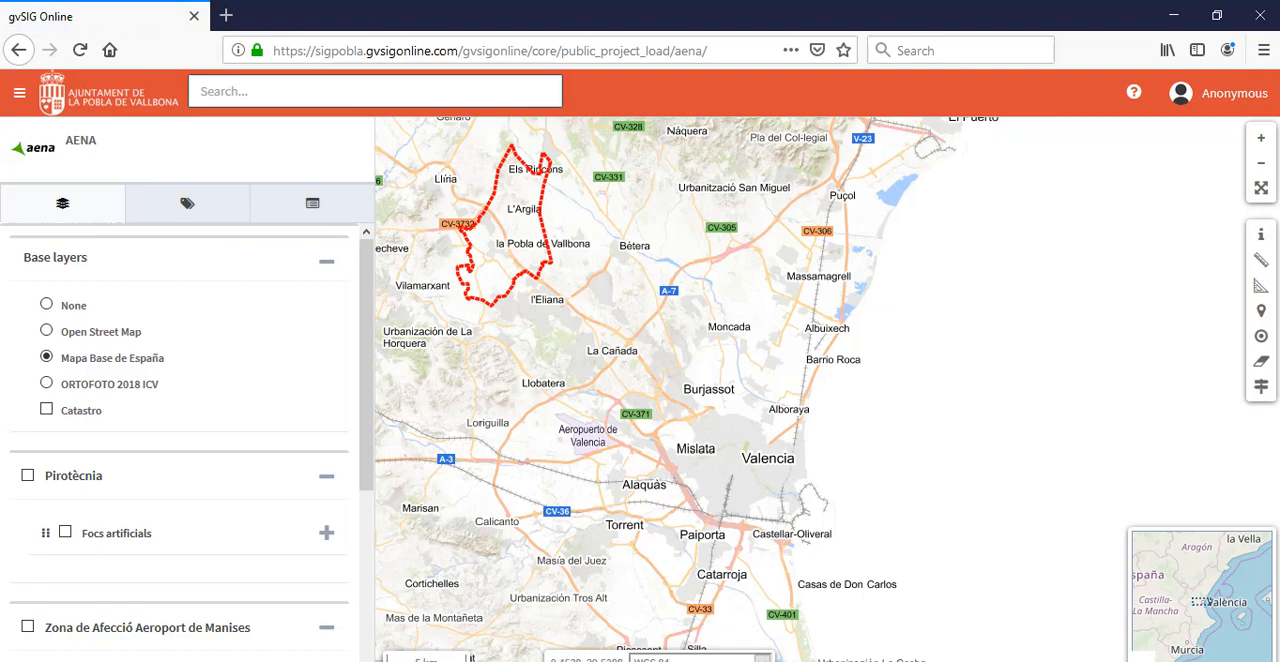
Preview the Aeroport de Manises and Zona d'afecció de l'aeroport de Manises layers on the map, switching each one off again.
scroll(655, 350, "up", 1)
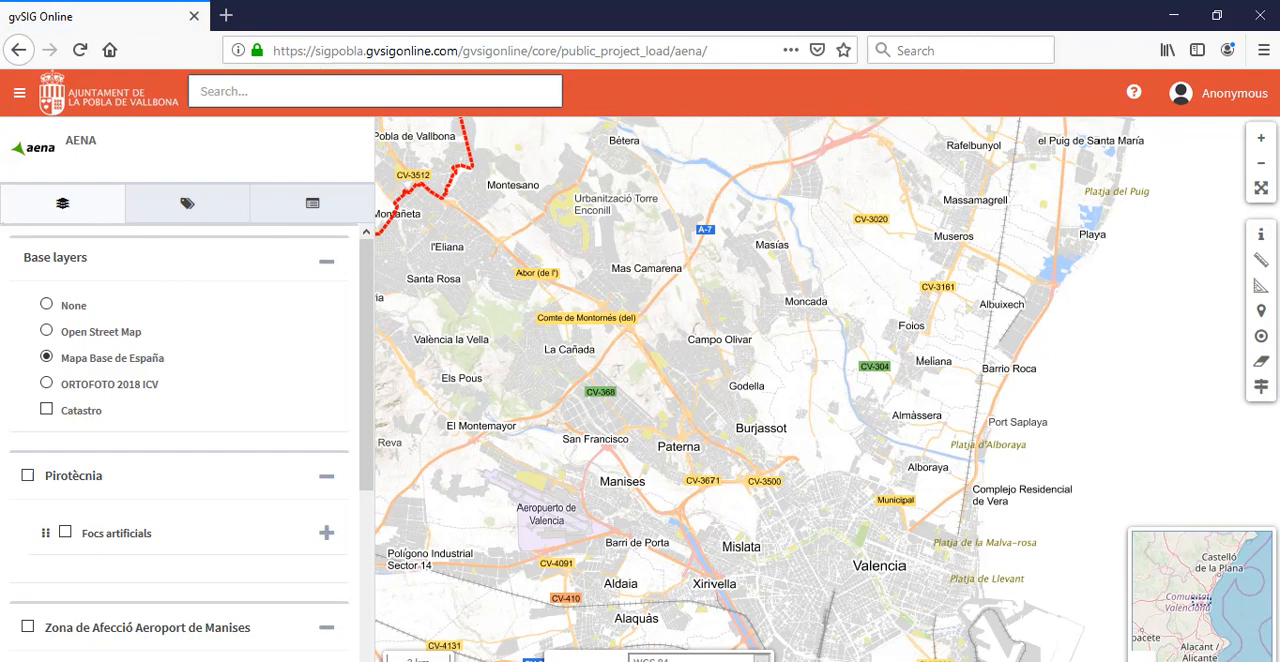
scroll(328, 459, "down", 3)
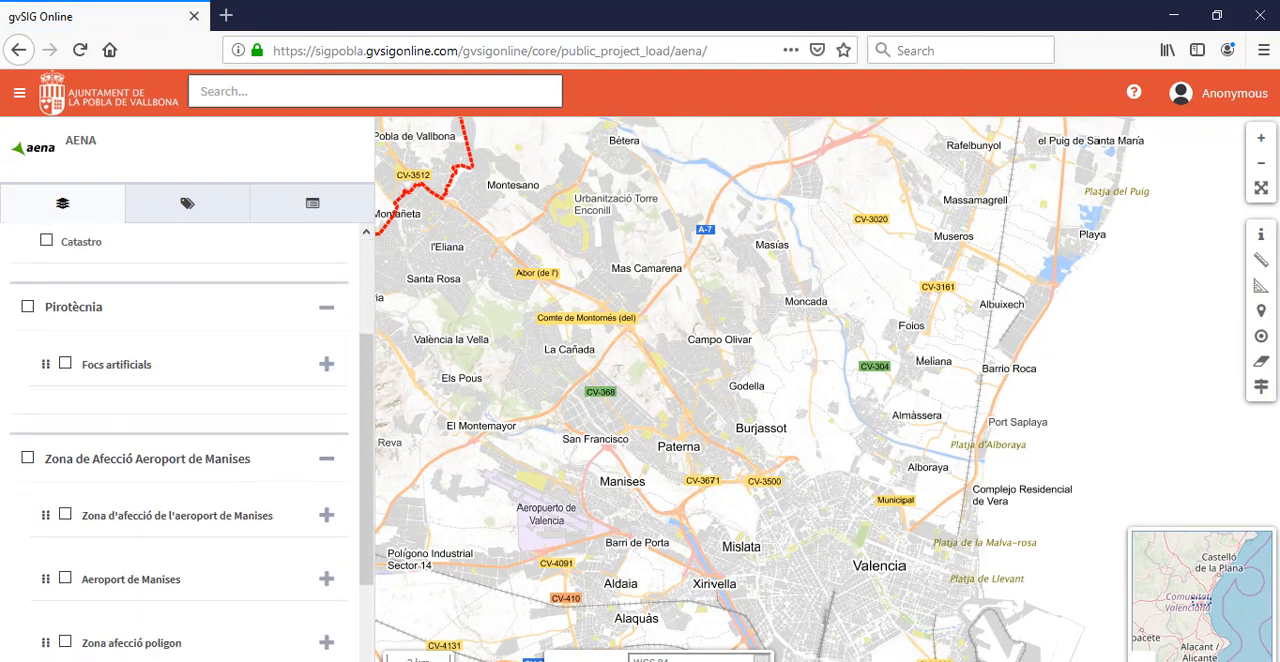
left_click_drag(350, 460, 385, 460)
left_click(352, 460)
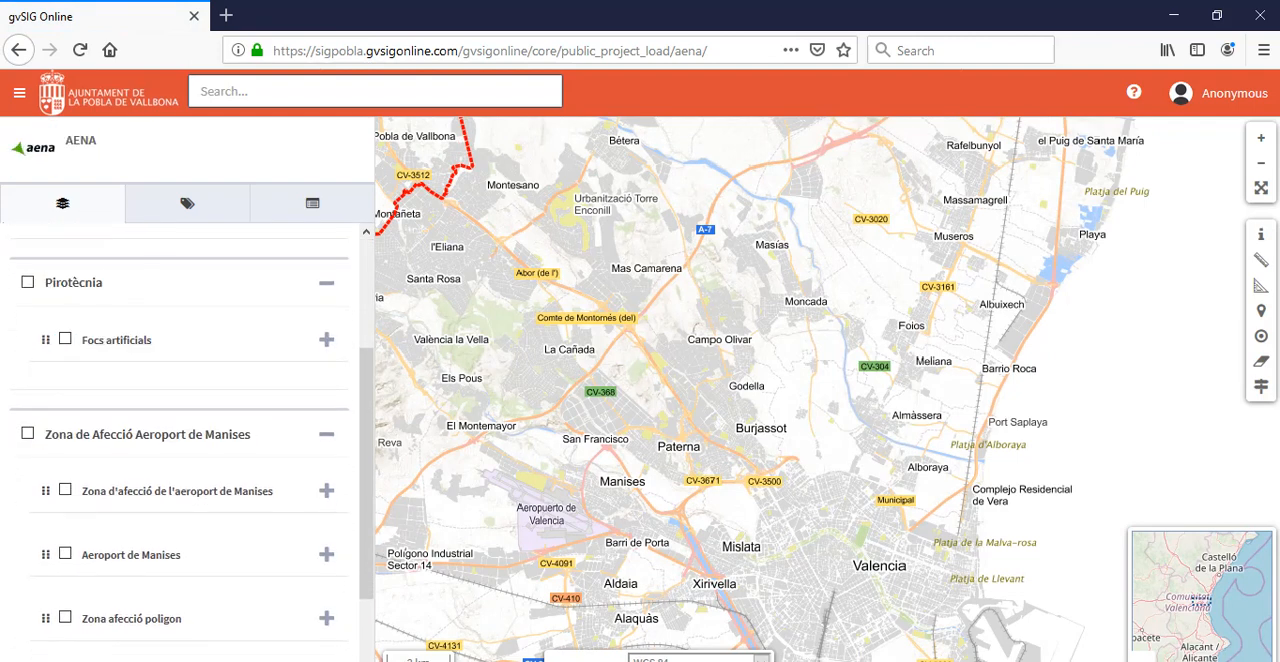
left_click(65, 554)
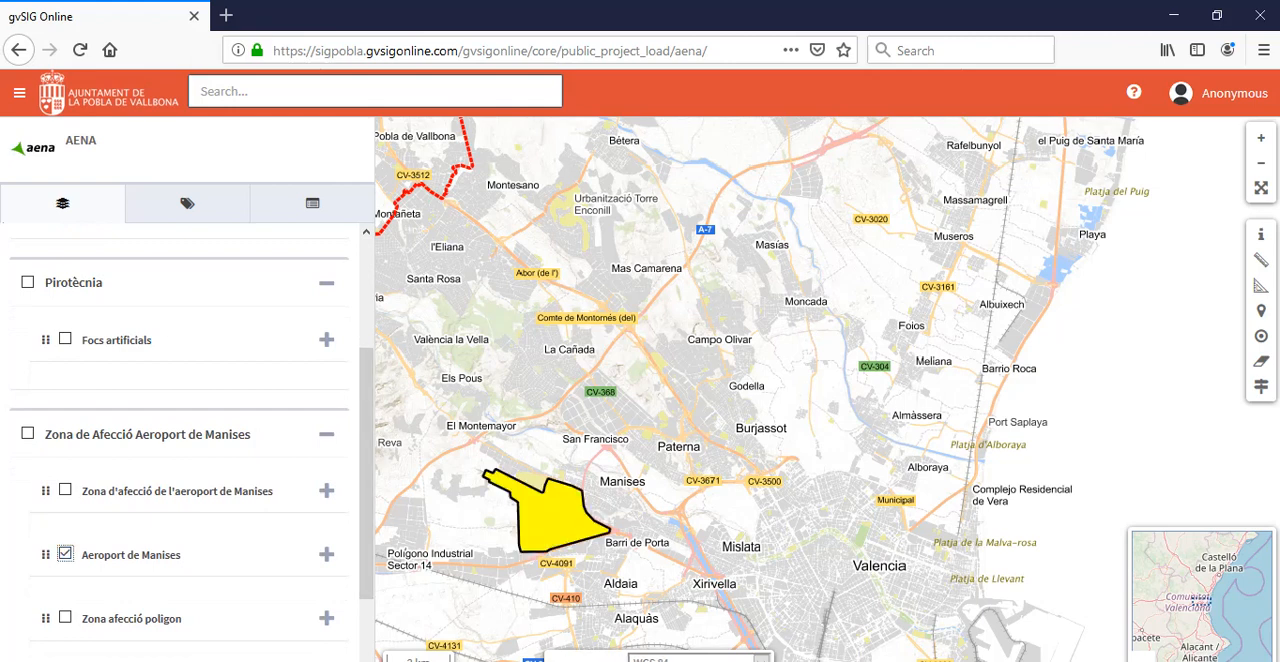
left_click(65, 554)
left_click(65, 490)
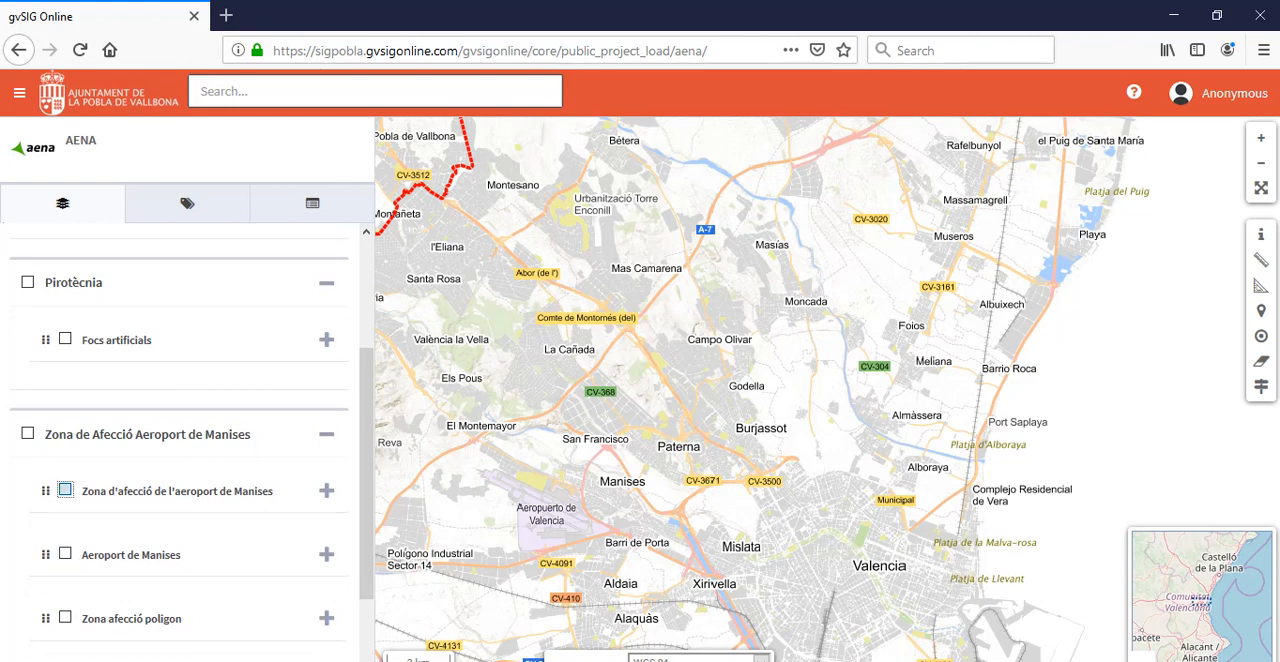
left_click(65, 490)
scroll(180, 450, "down", 3)
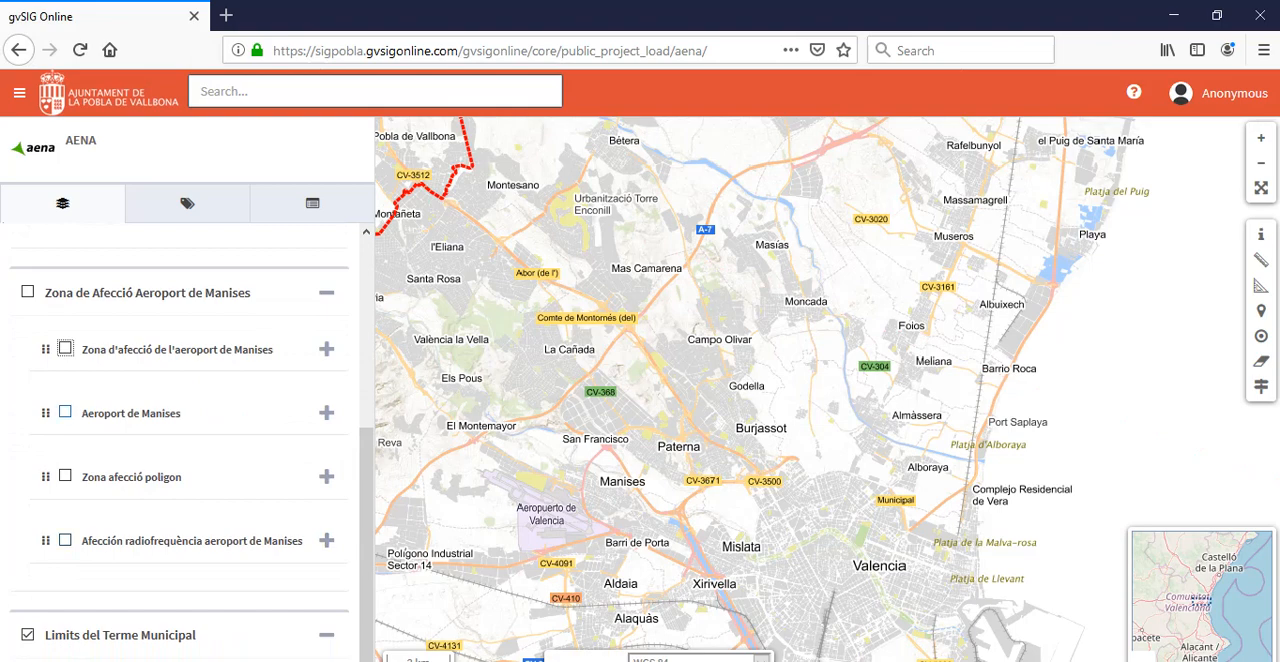
Return to the SIGPobla public projects list and look through the available municipal projects.
left_click(18, 49)
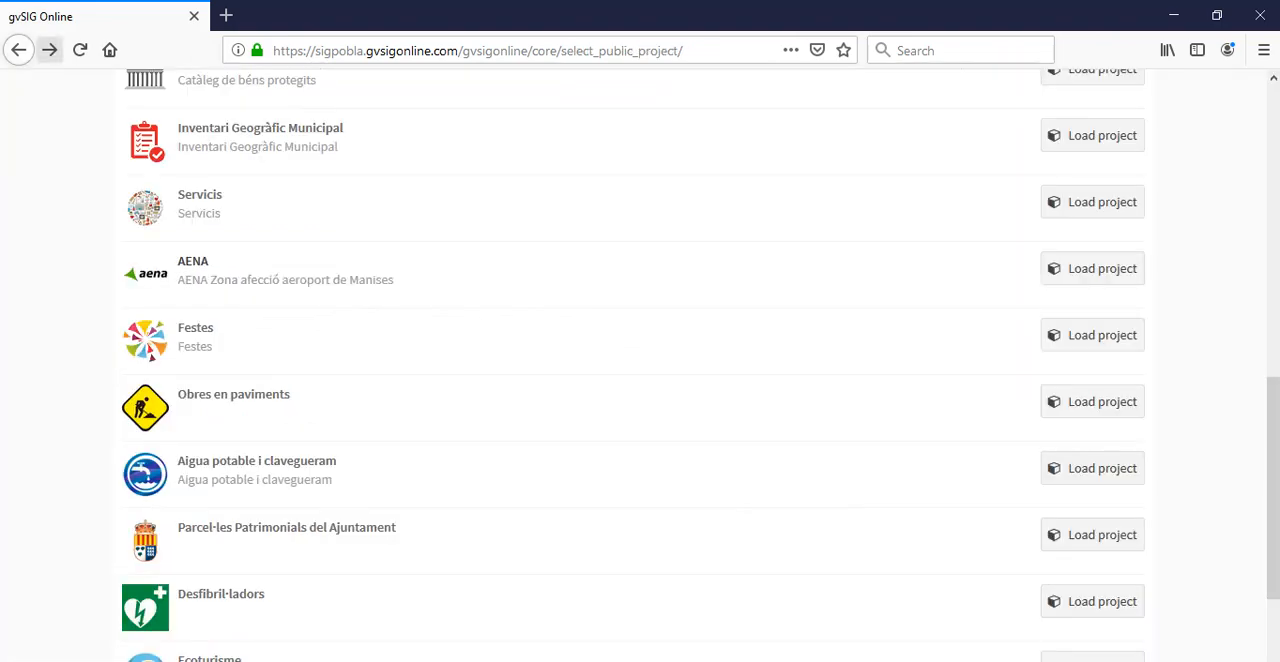
scroll(640, 365, "down", 3)
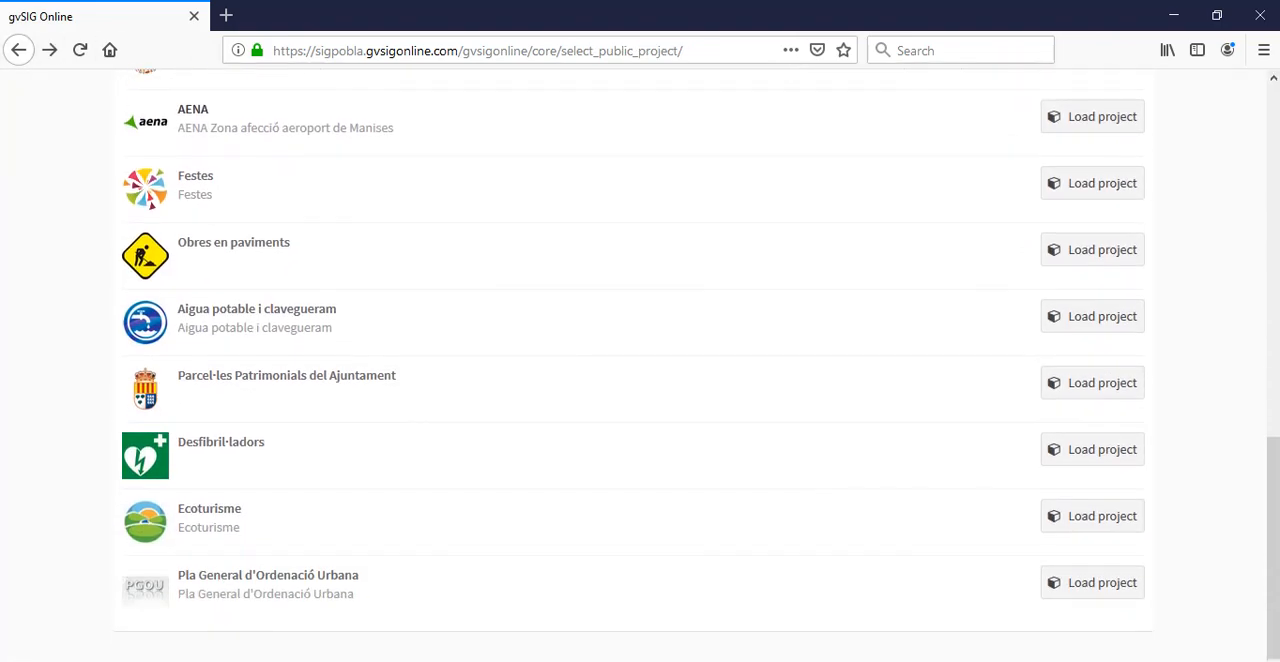
scroll(640, 365, "up", 10)
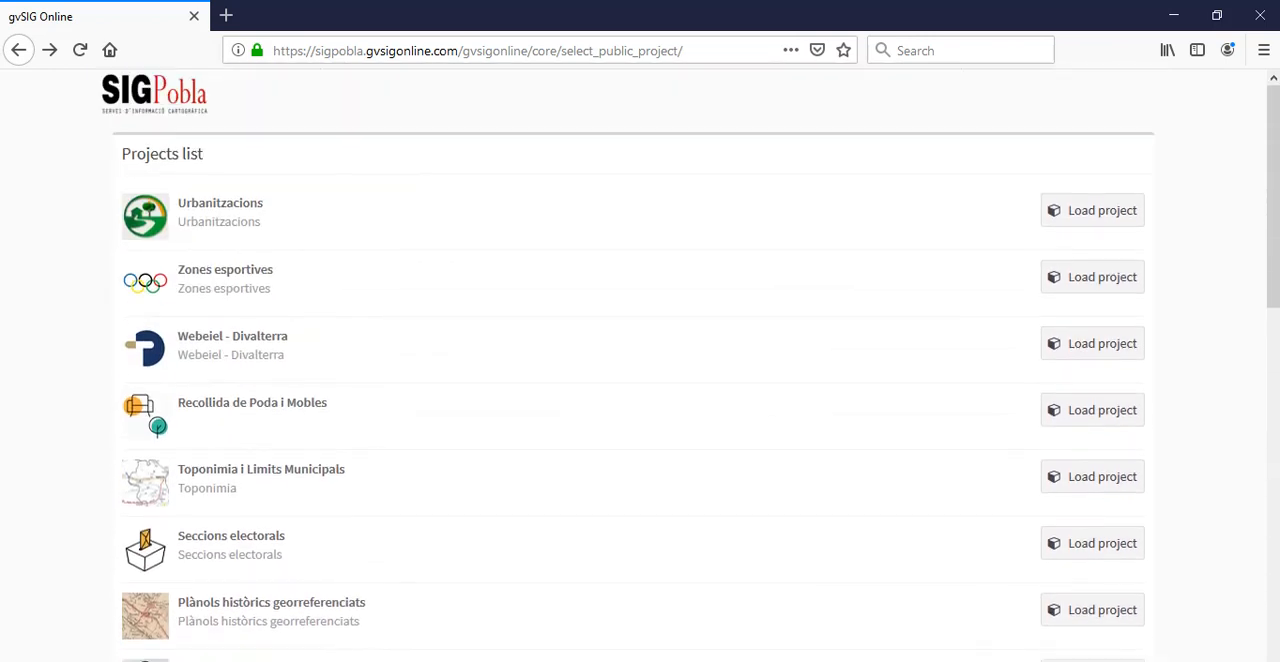
scroll(640, 365, "down", 3)
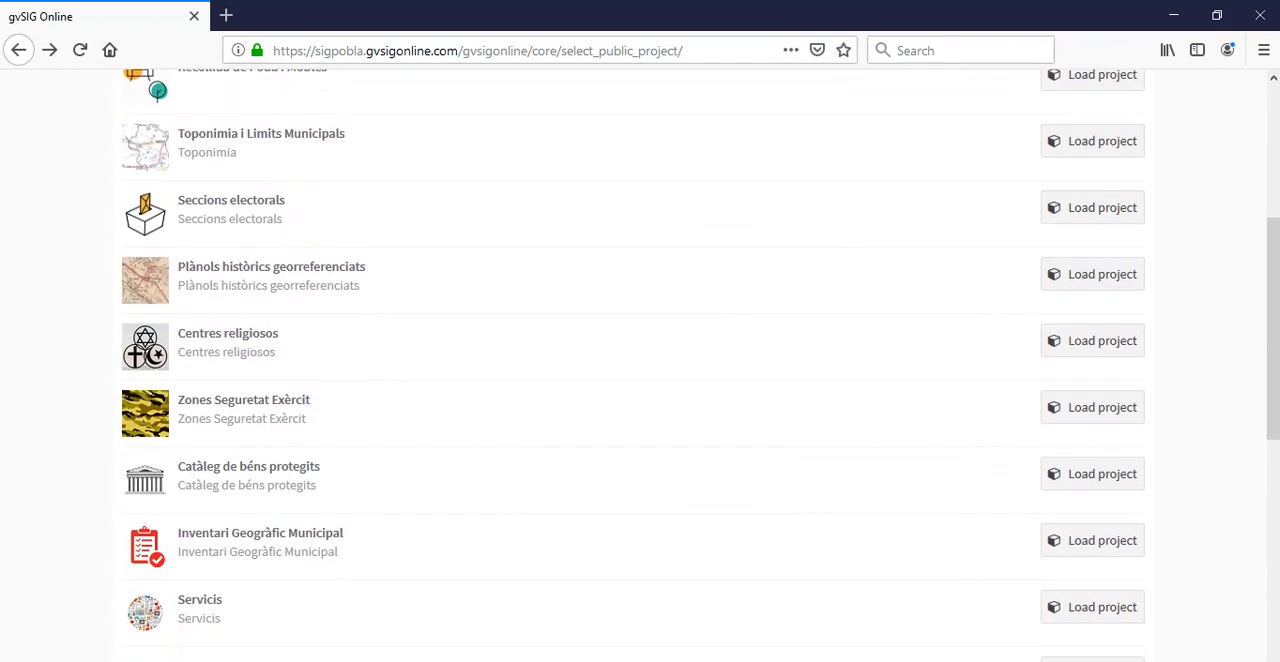
scroll(640, 365, "up", 1)
scroll(640, 370, "up", 2)
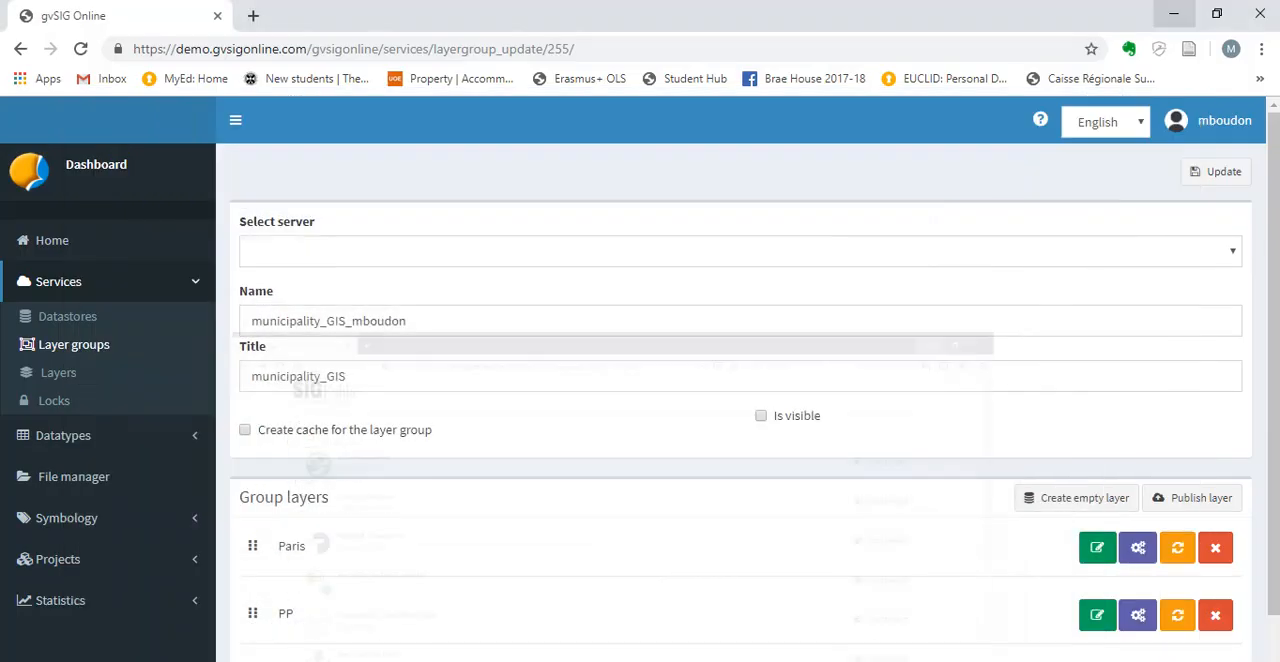
Open the bookmarked BBBike extracts OpenStreetMap site in a new browser tab and dismiss its help window.
scroll(640, 380, "down", 1)
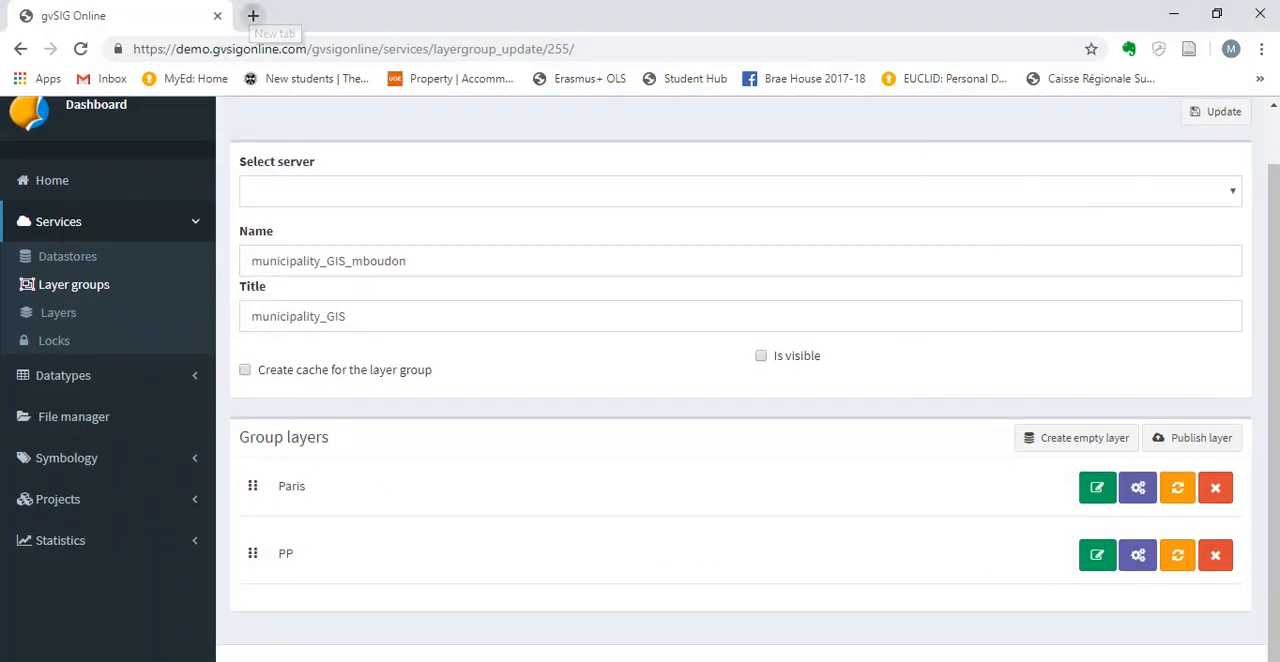
left_click(253, 15)
left_click(1260, 79)
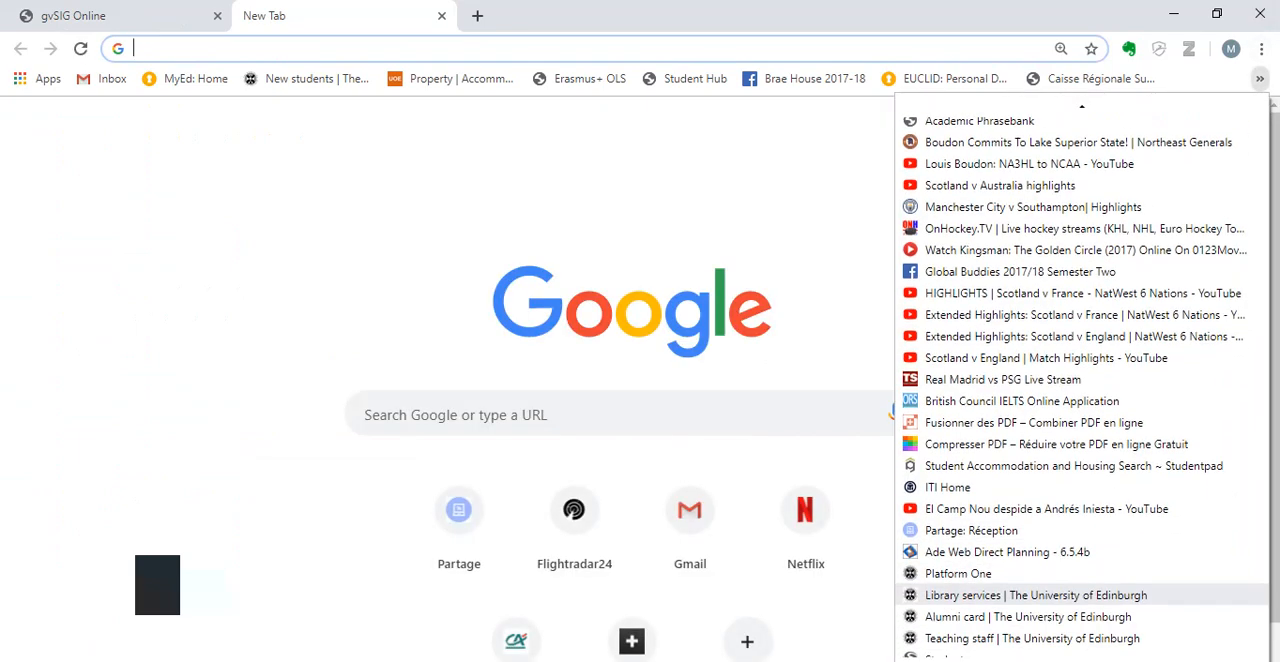
scroll(1000, 151, "down", 3)
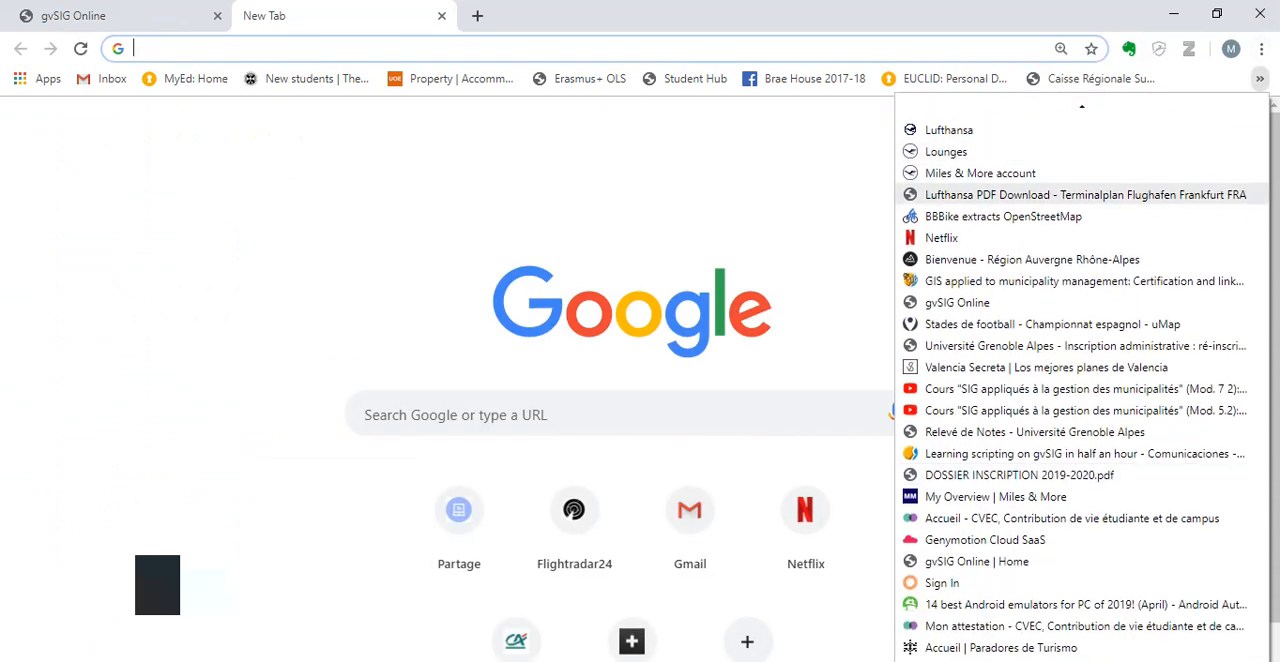
left_click(1003, 210)
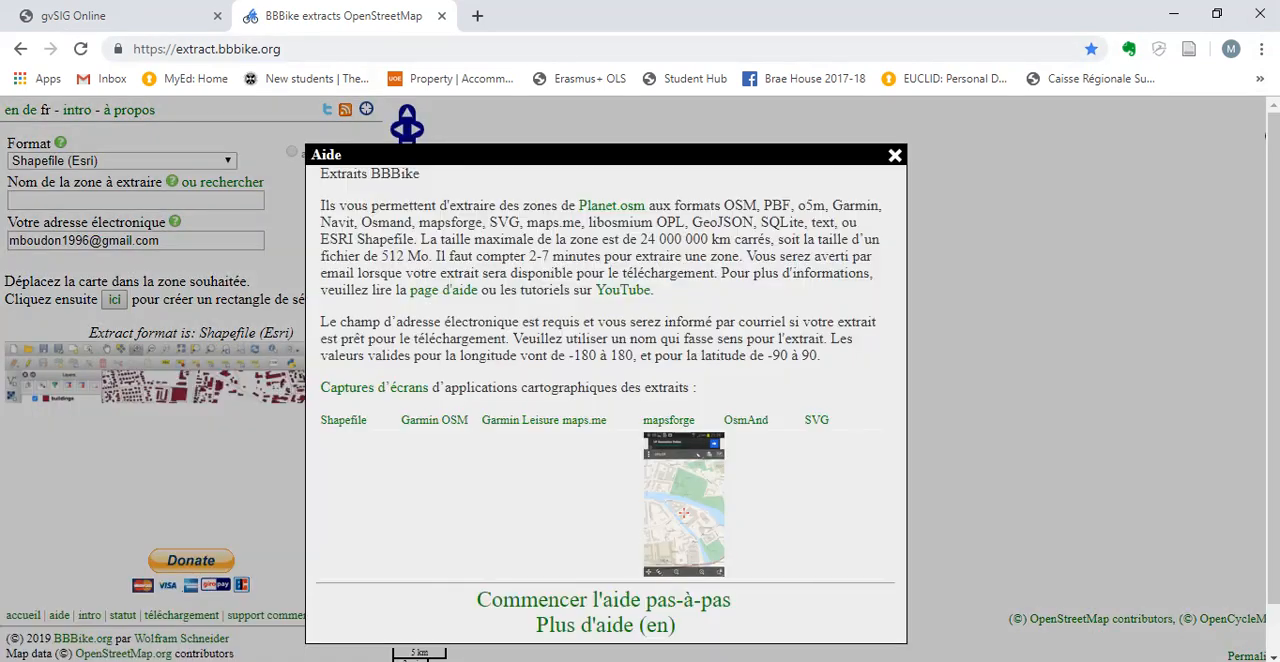
left_click(895, 155)
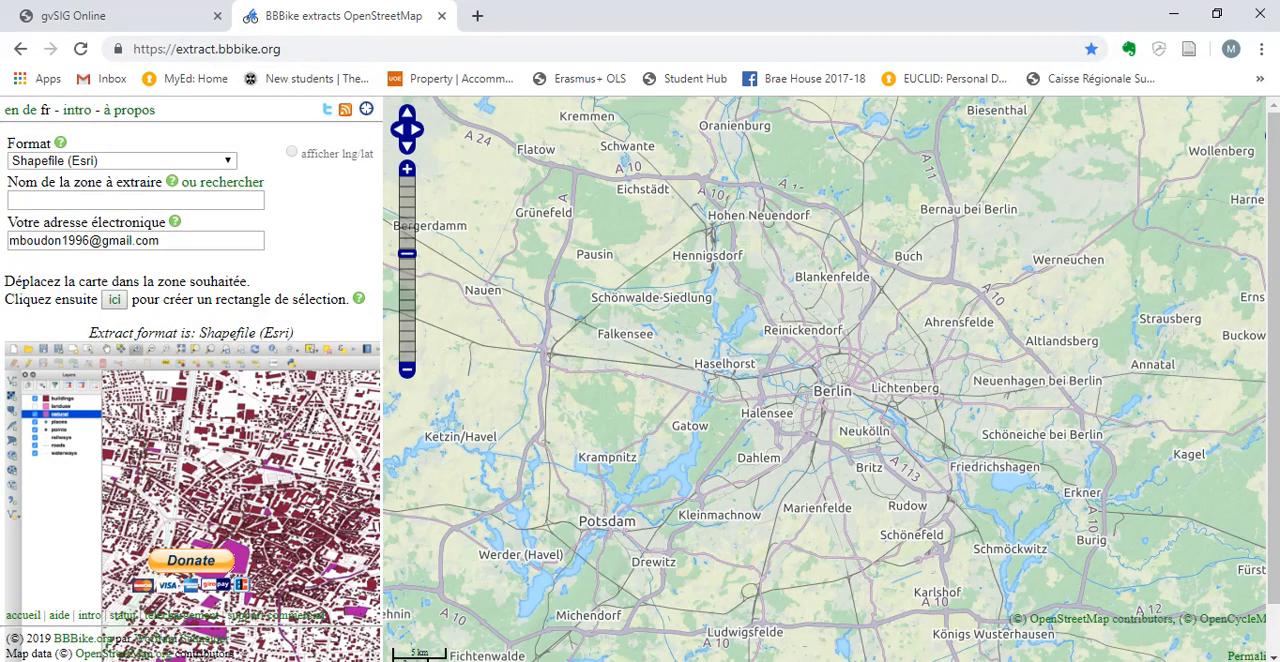
Move the BBBike extract map from Berlin to France and focus it on Paris and its suburbs.
right_click(788, 379)
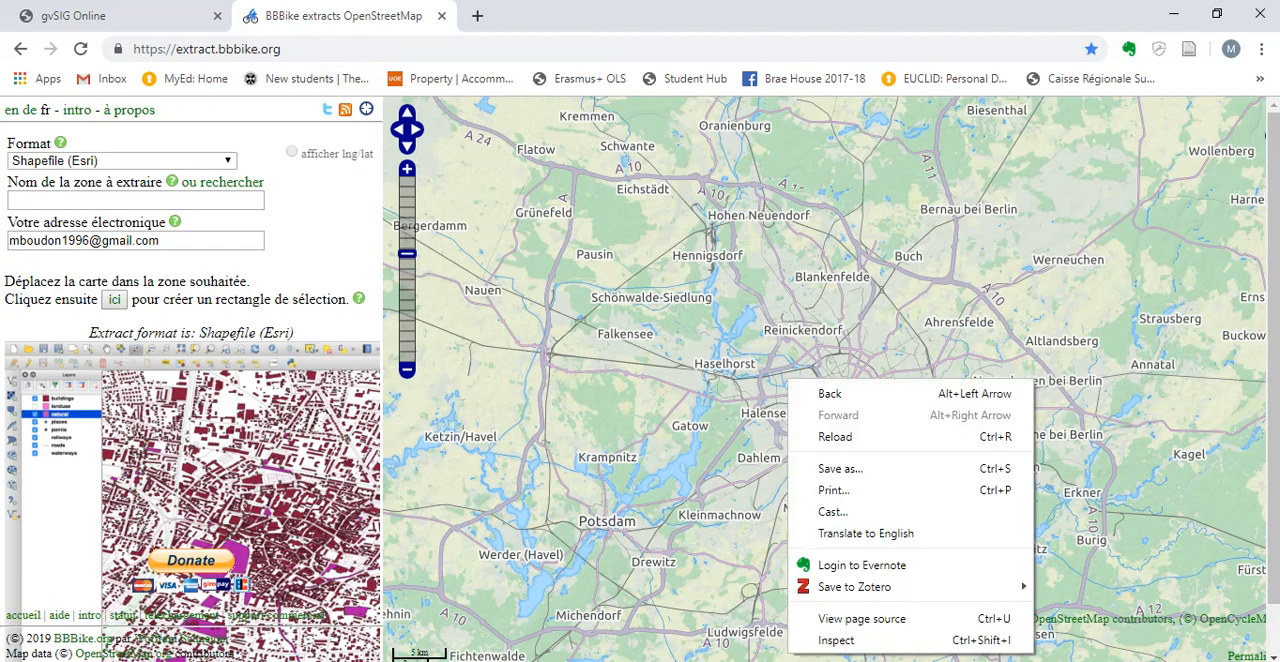
left_click(407, 370)
left_click(407, 370)
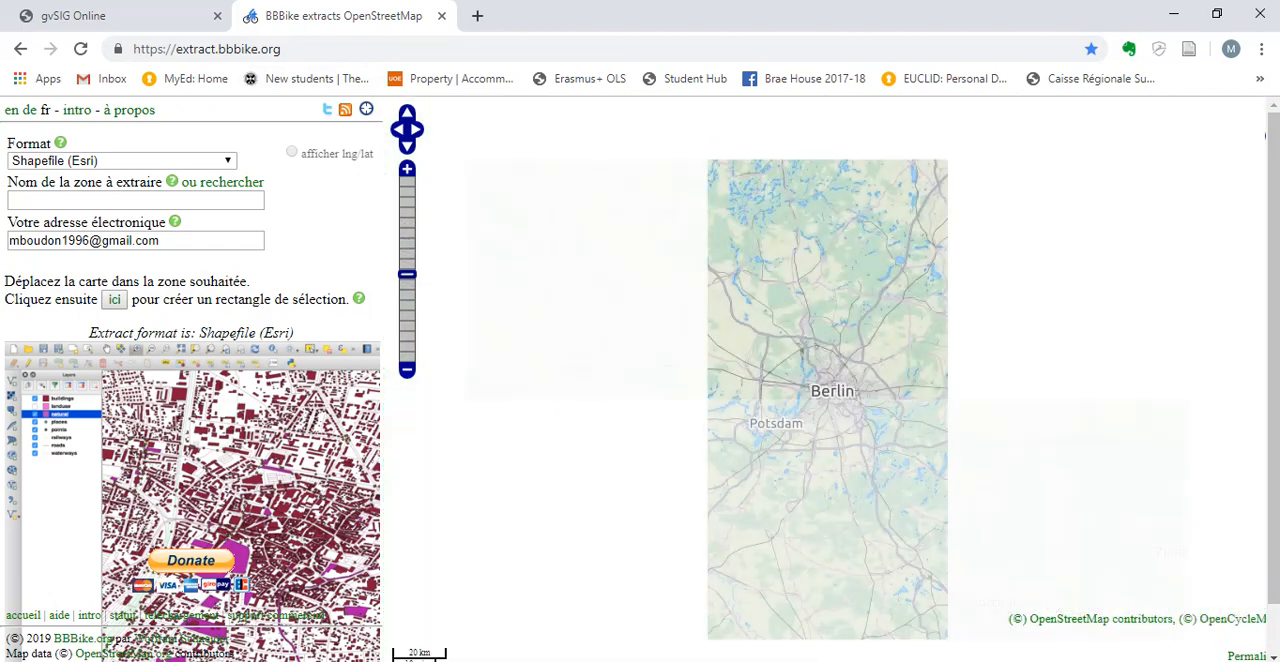
left_click(407, 370)
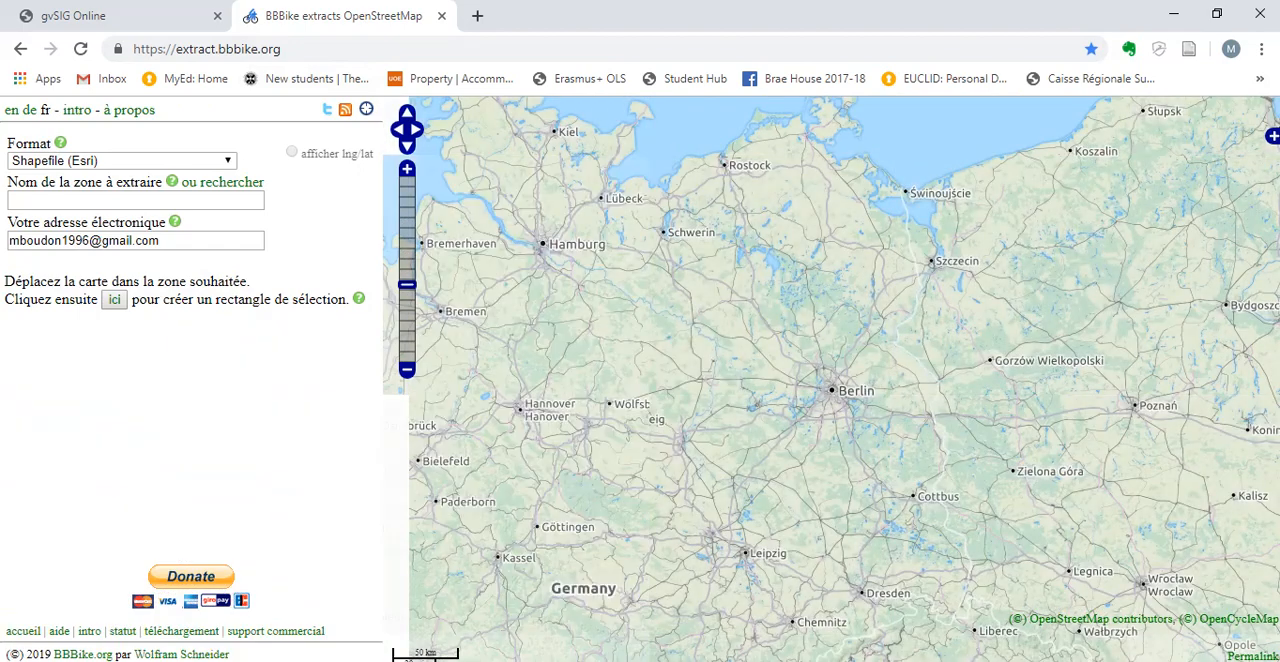
left_click(407, 370)
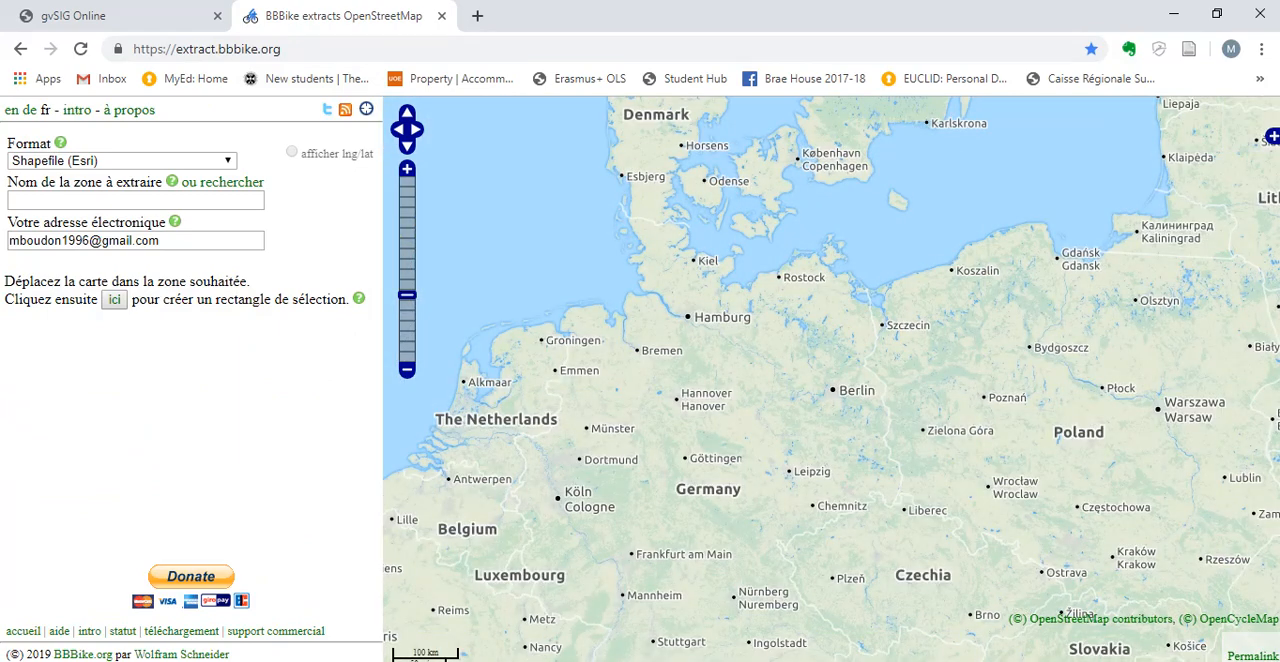
left_click_drag(720, 390, 895, 183)
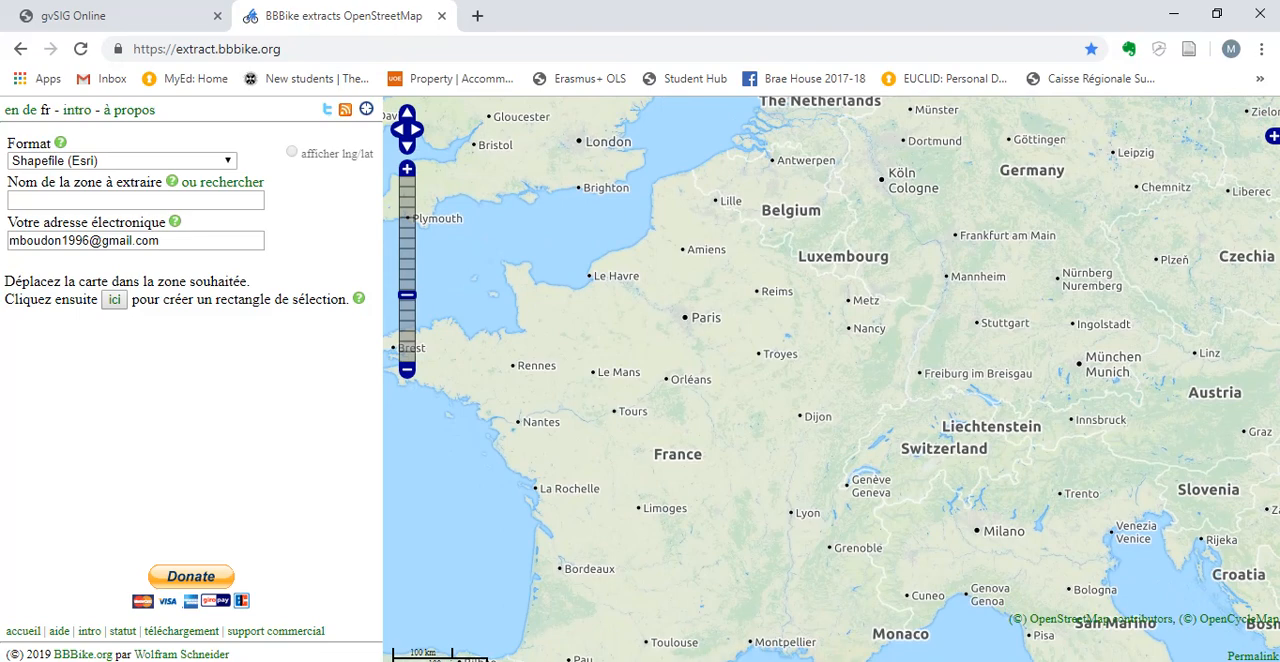
scroll(848, 390, "up", 2)
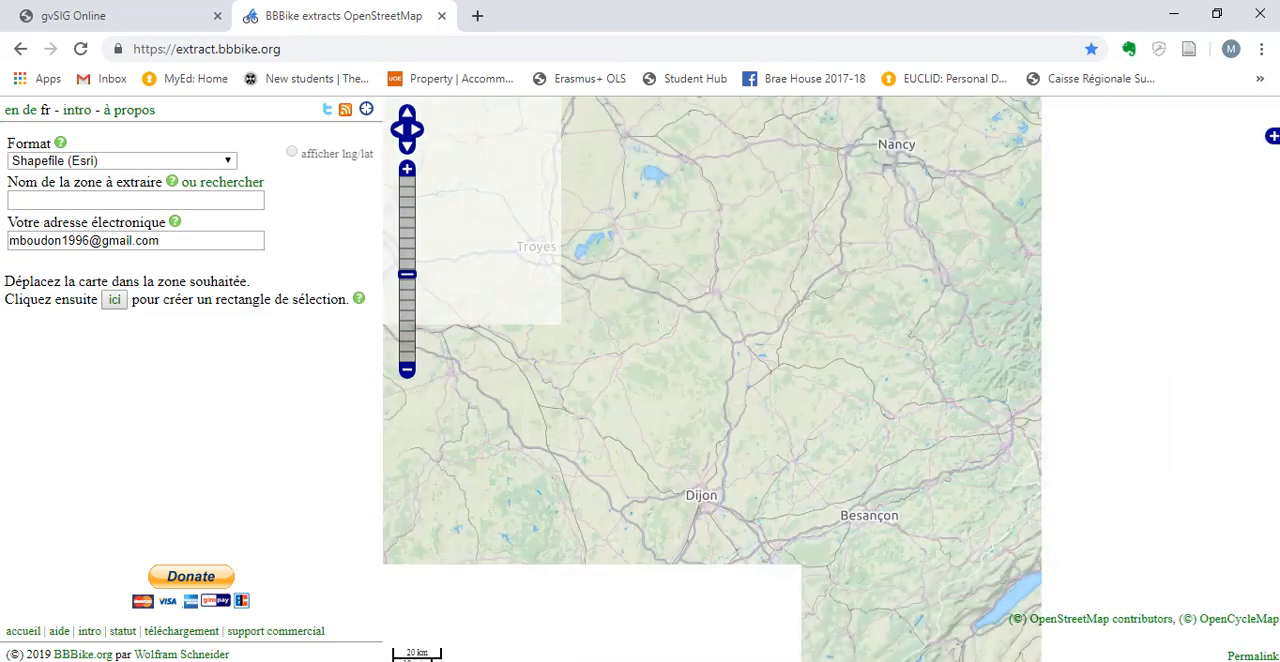
left_click_drag(848, 390, 1231, 321)
left_click_drag(720, 310, 1012, 624)
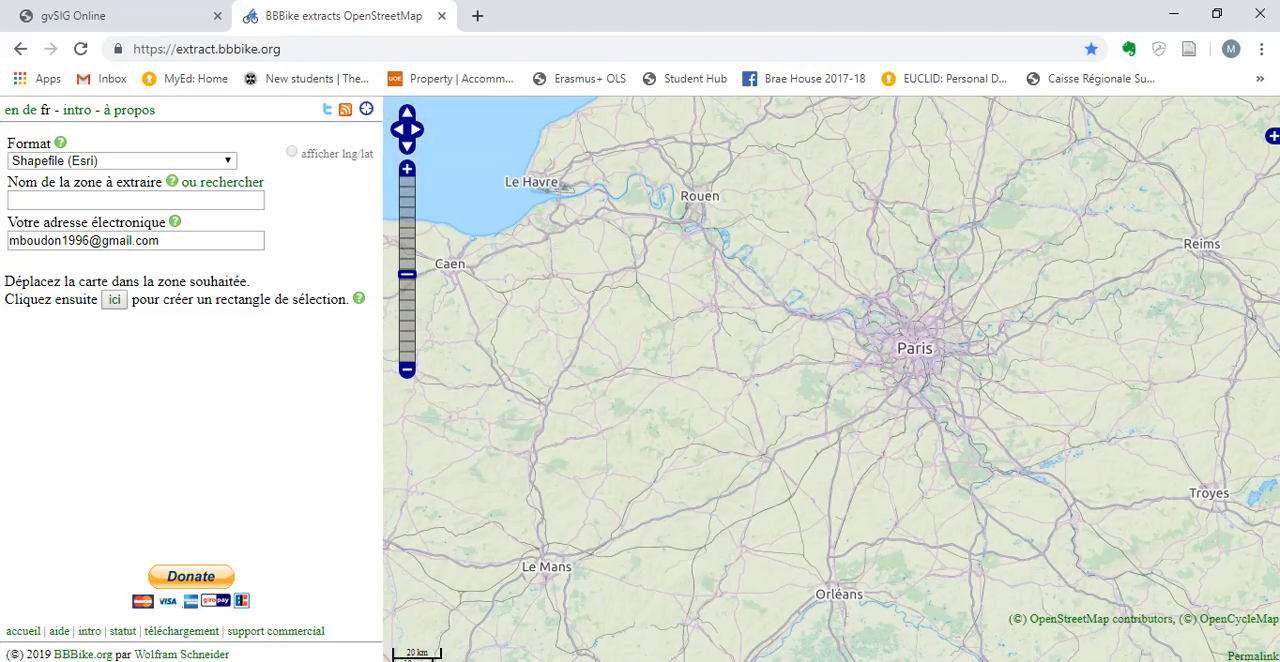
scroll(872, 365, "up", 1)
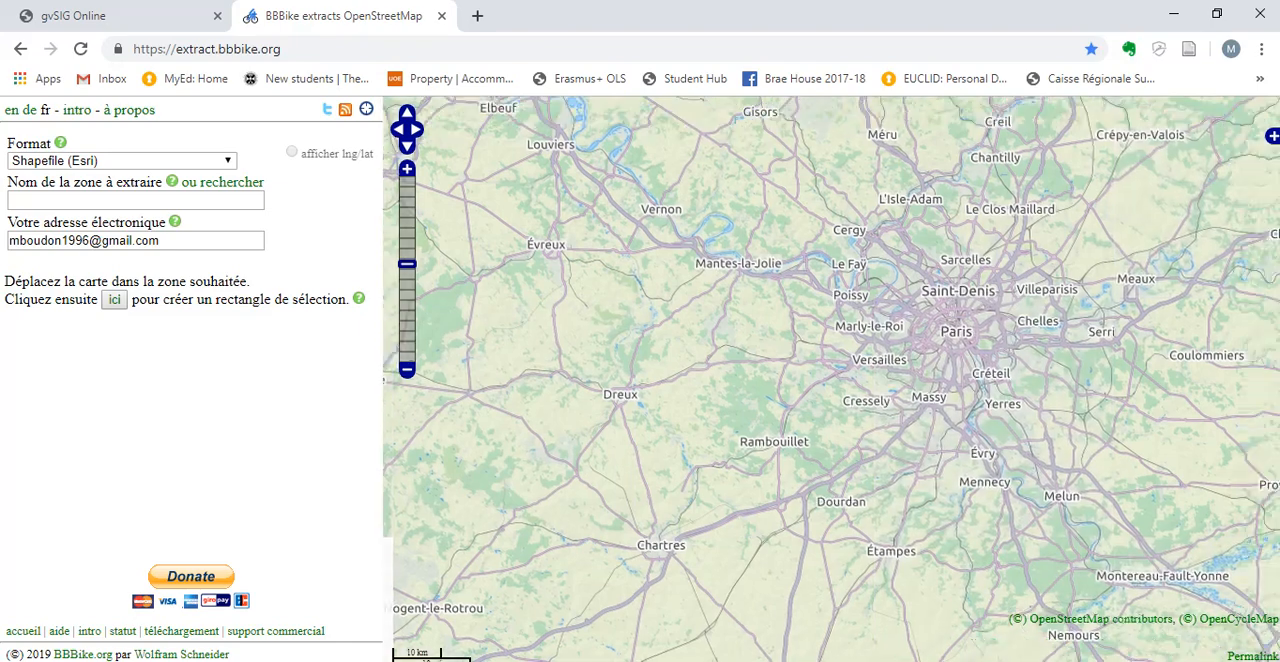
left_click_drag(872, 365, 689, 452)
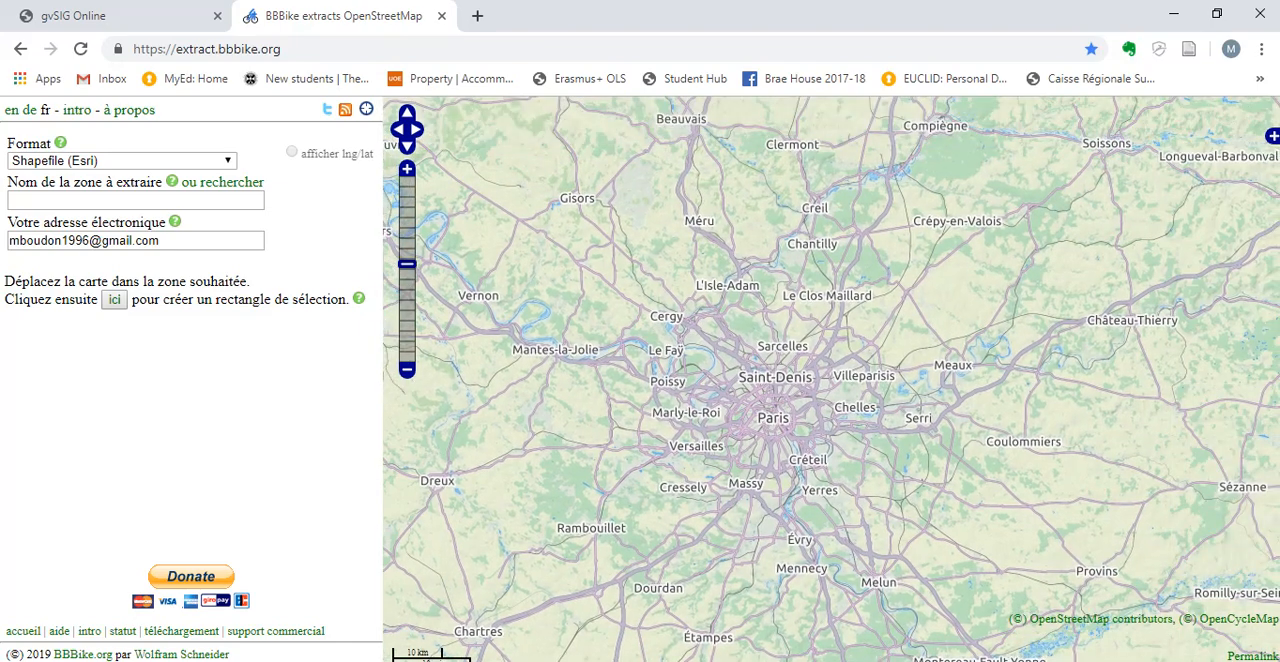
scroll(830, 390, "up", 1)
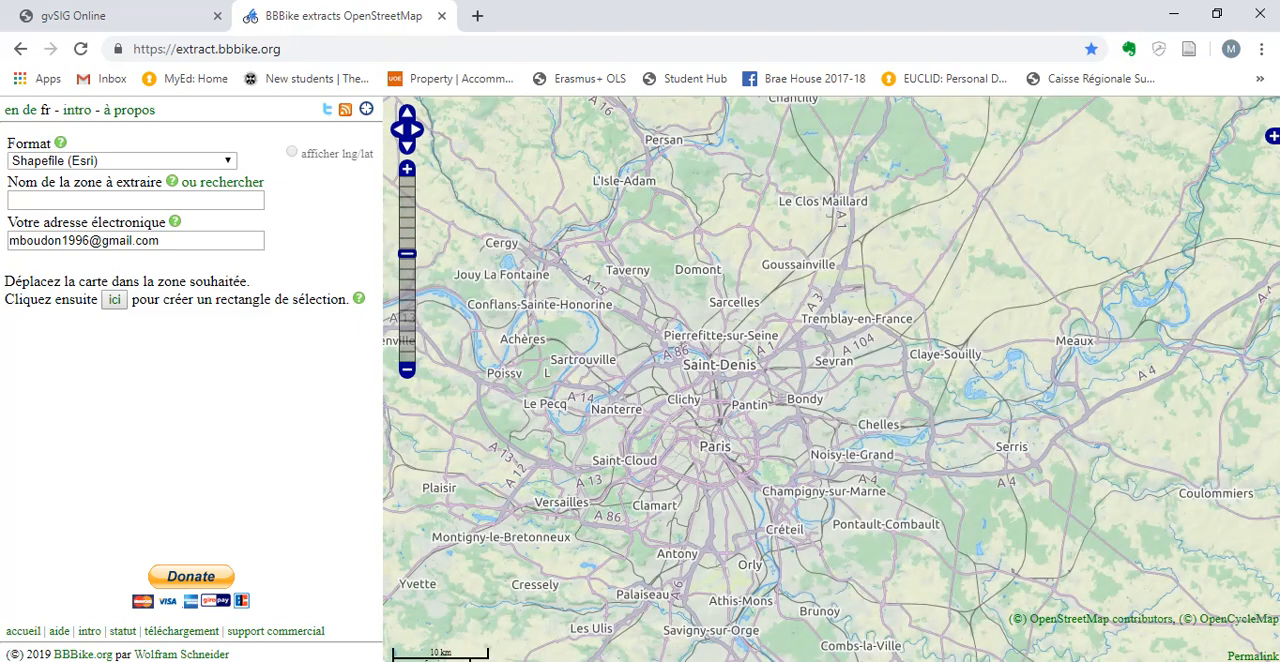
left_click_drag(830, 390, 824, 418)
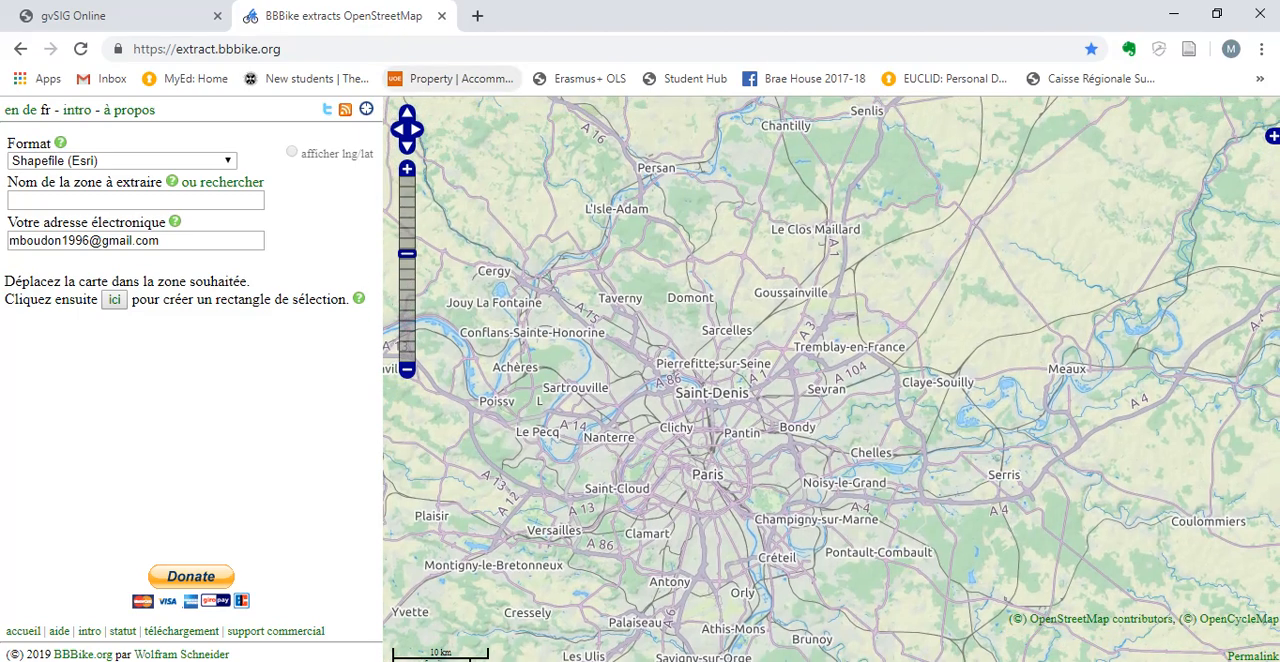
left_click_drag(830, 375, 759, 398)
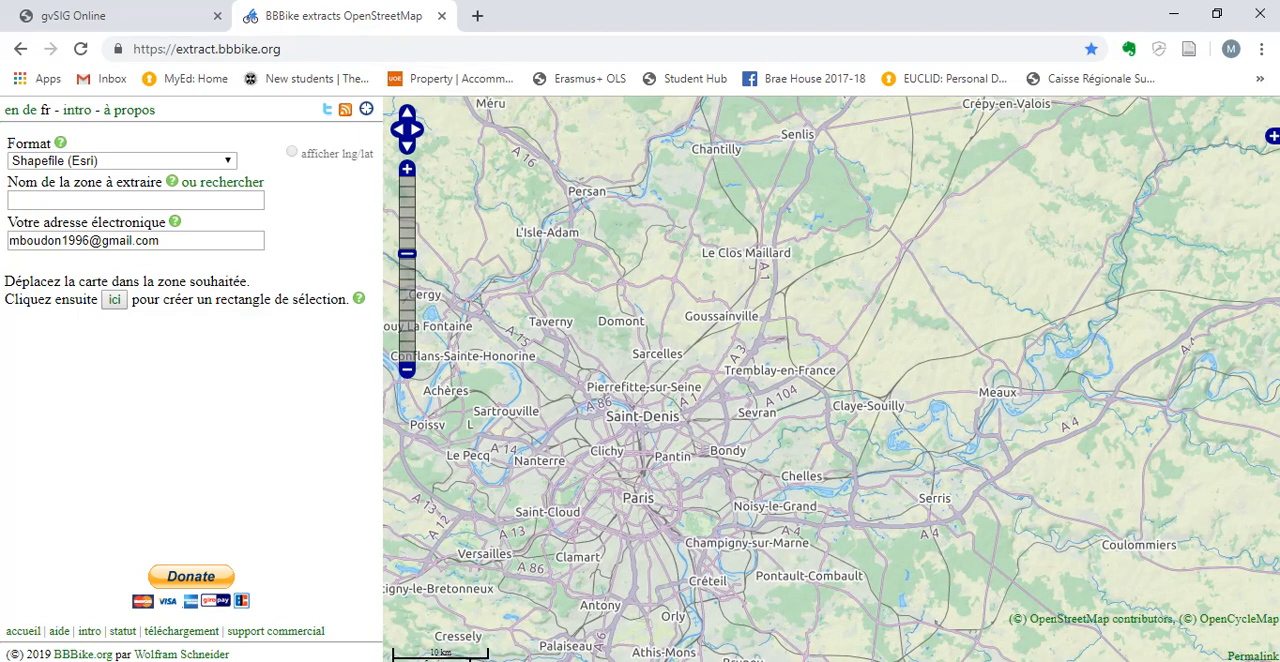
Focus the extract map on the airport terminals beside Roissy-en-France, northeast of Paris, with Terminal 1 and Terminal 2 in view.
scroll(832, 391, "up", 1)
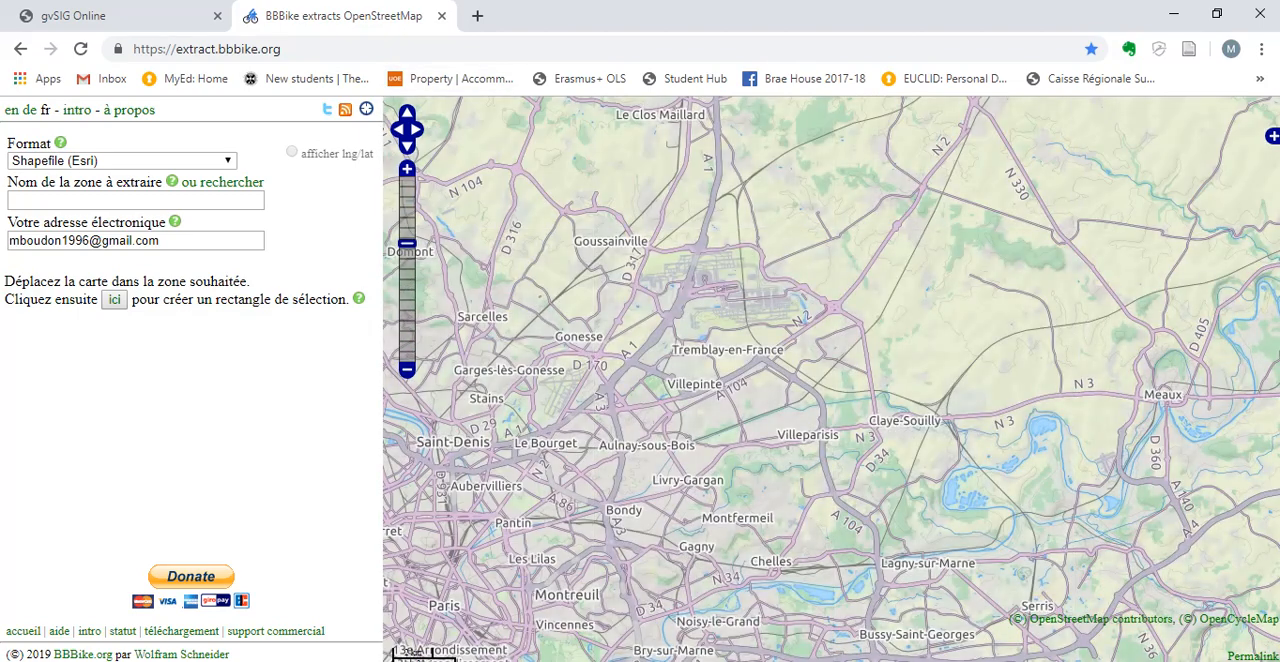
scroll(660, 335, "up", 1)
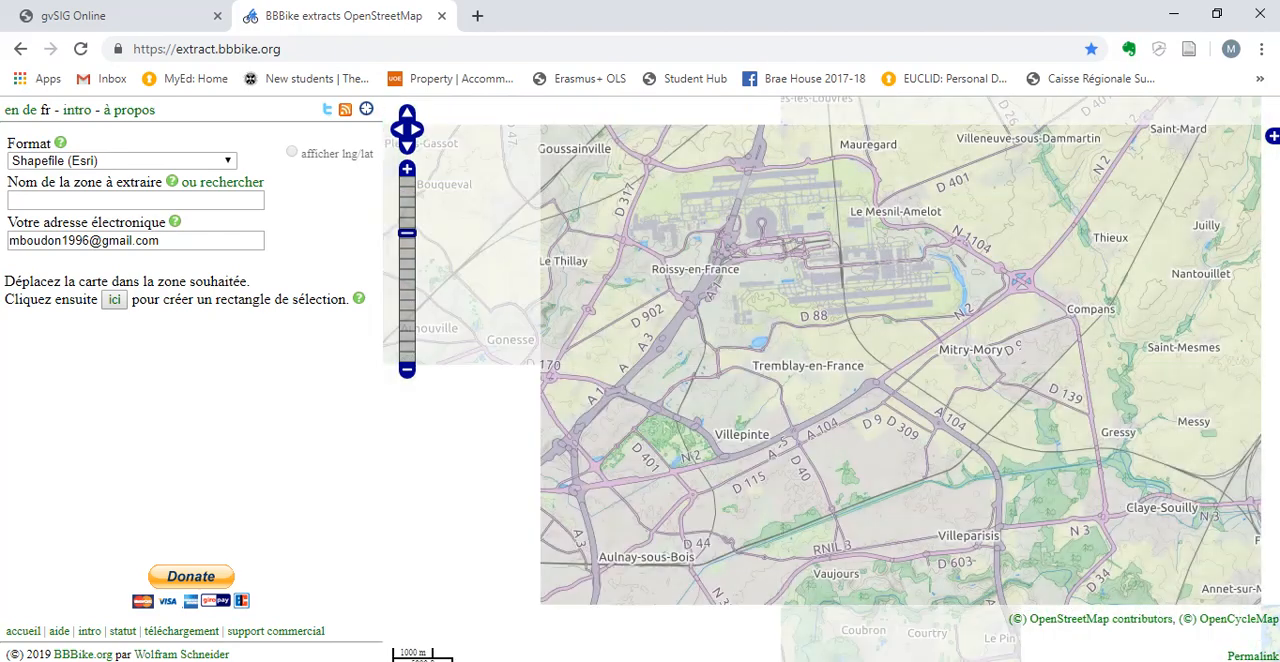
left_click_drag(740, 350, 697, 383)
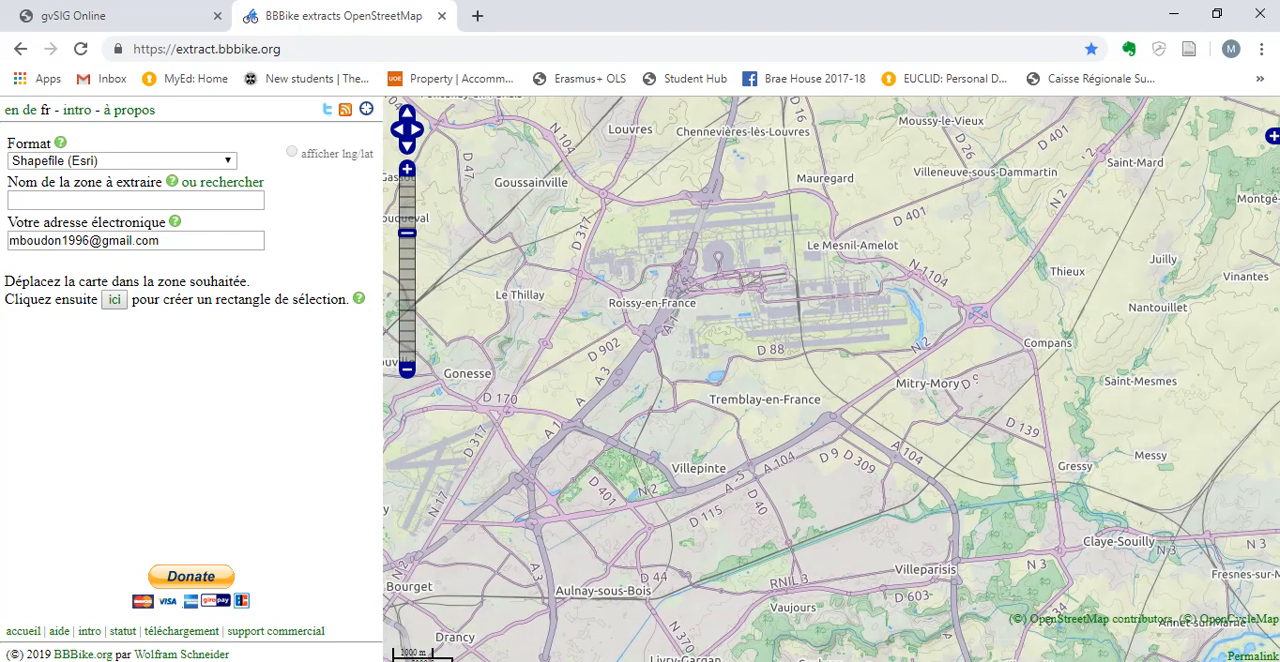
scroll(832, 390, "up", 1)
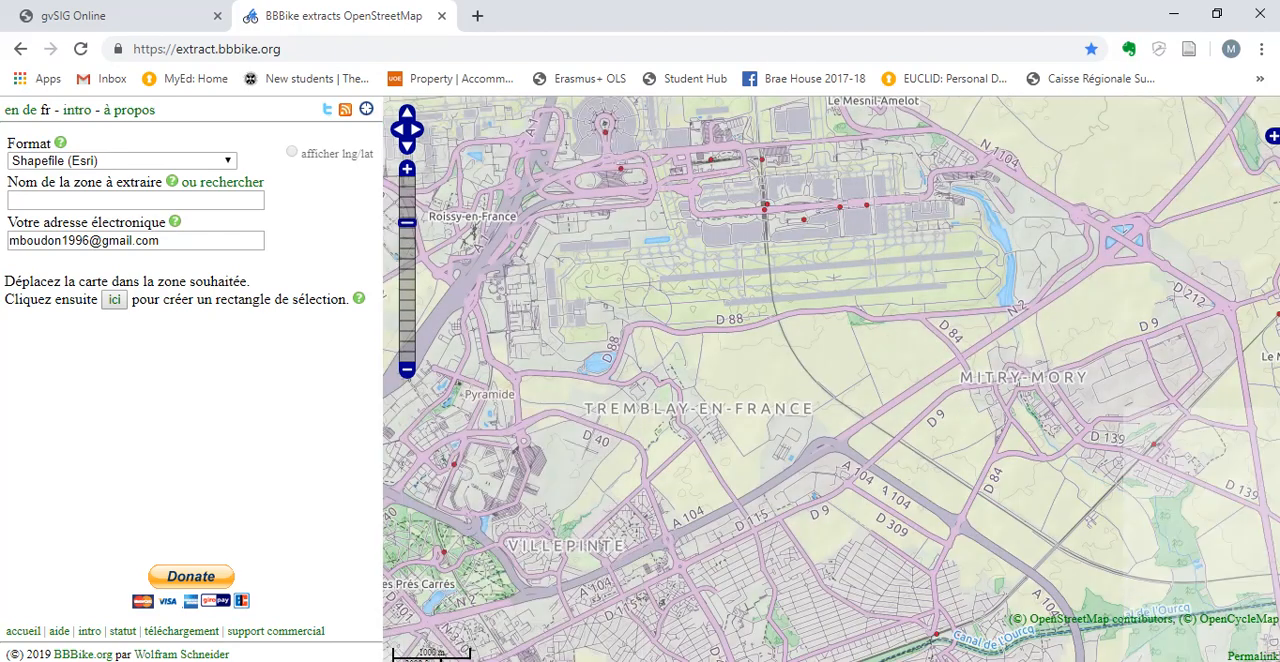
left_click_drag(832, 390, 1014, 563)
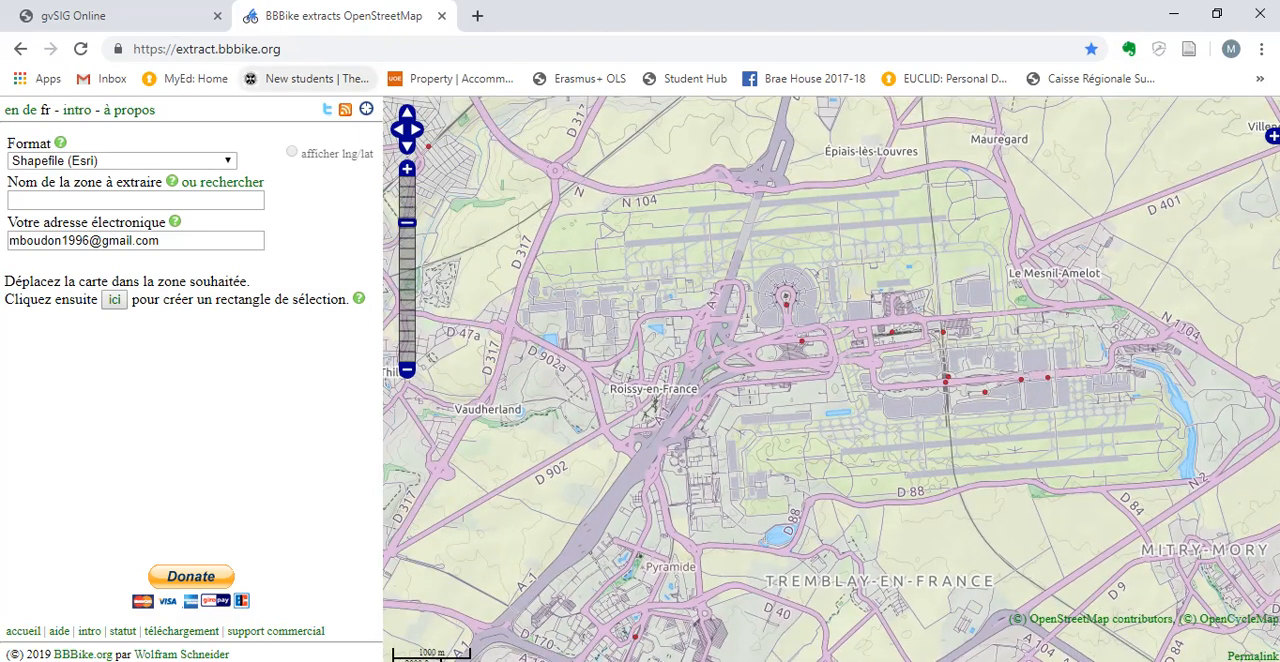
left_click(407, 169)
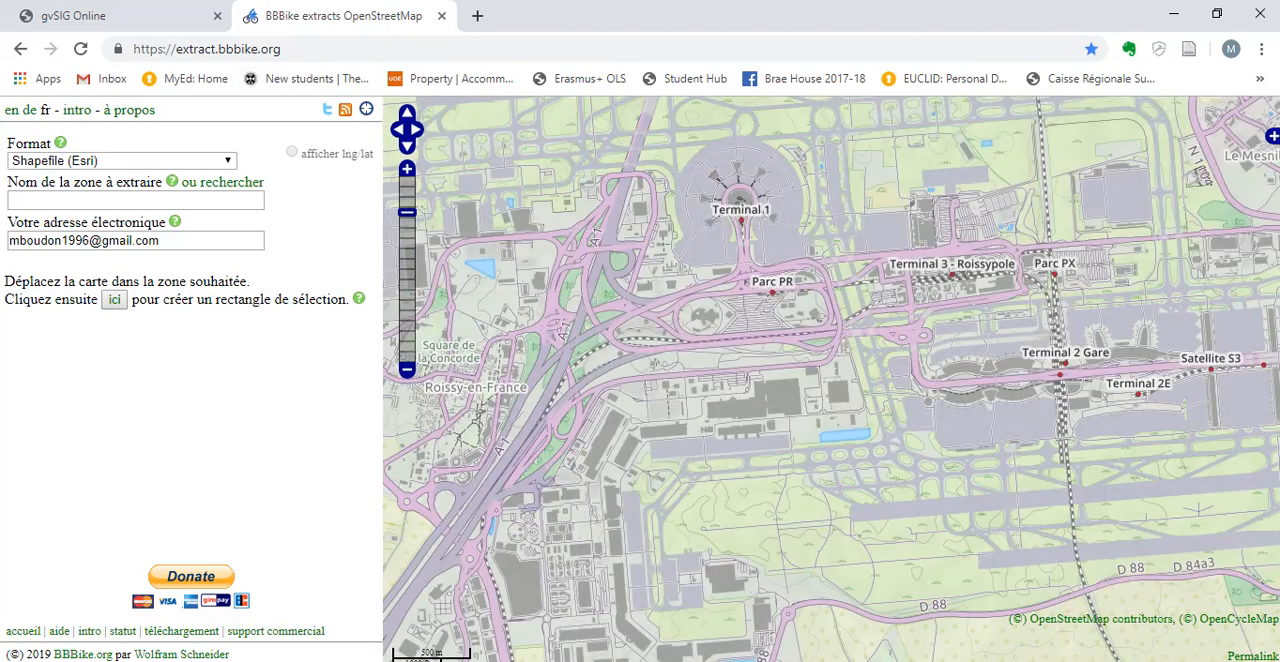
left_click_drag(832, 390, 784, 466)
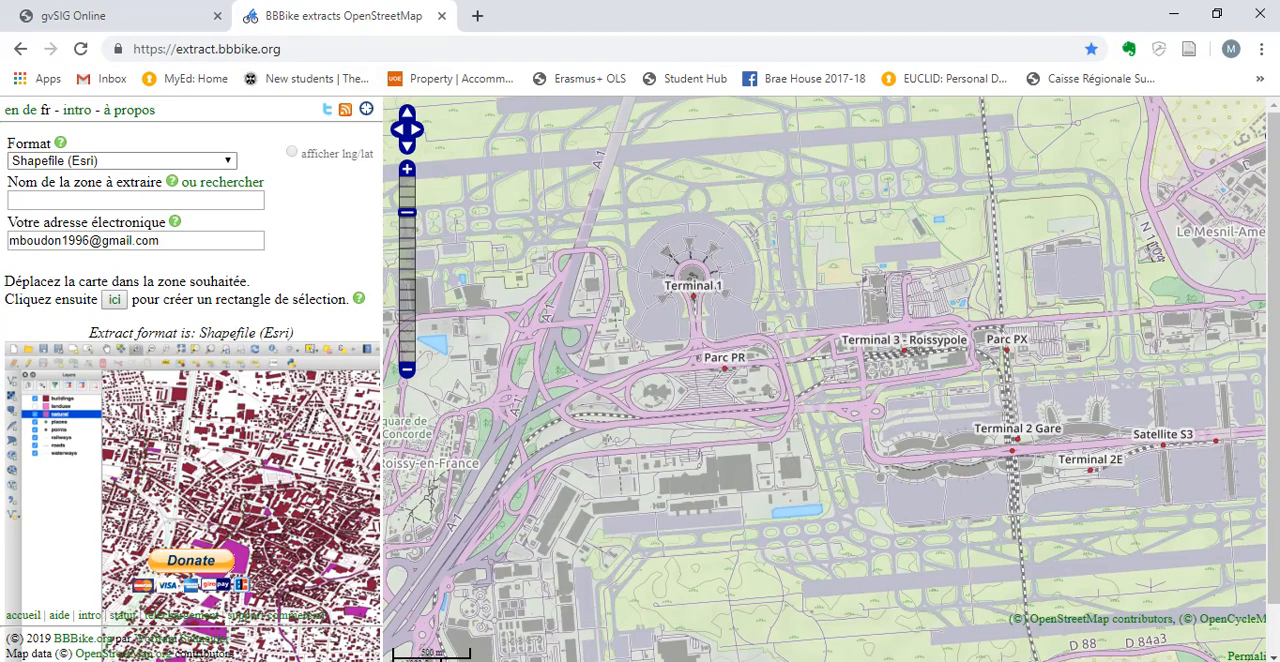
Choose Shapefile (Esri) as the extract format and name the area to extract CDG.
left_click(120, 160)
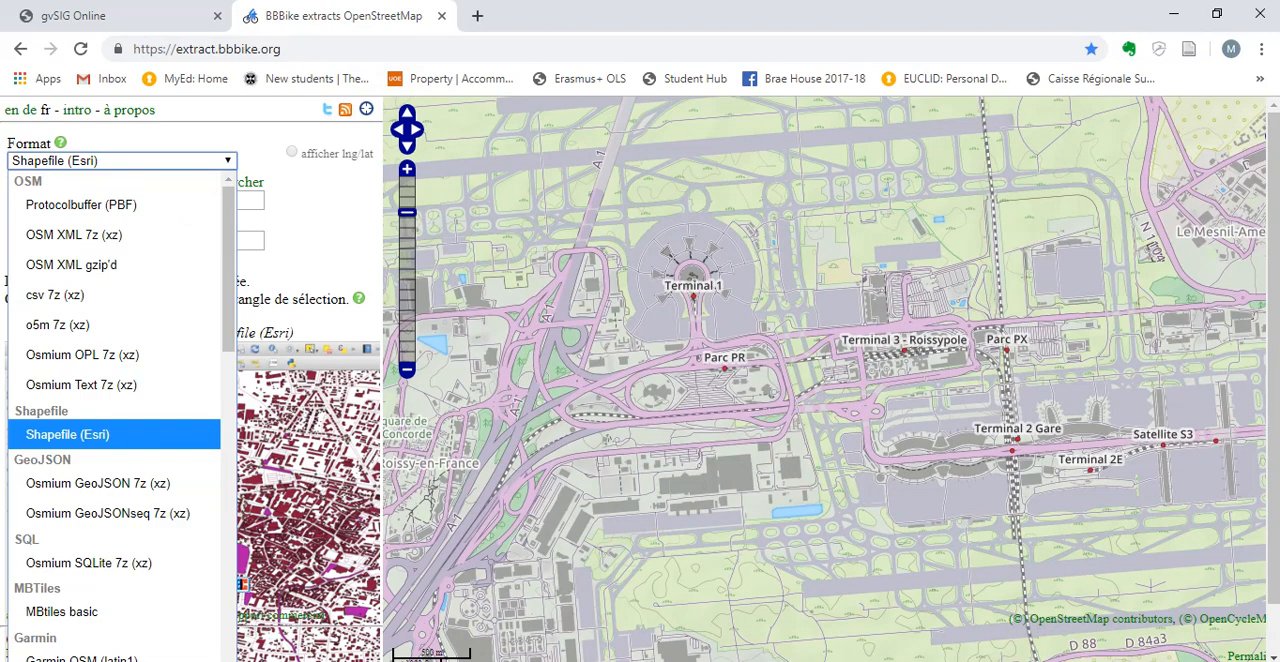
left_click(68, 434)
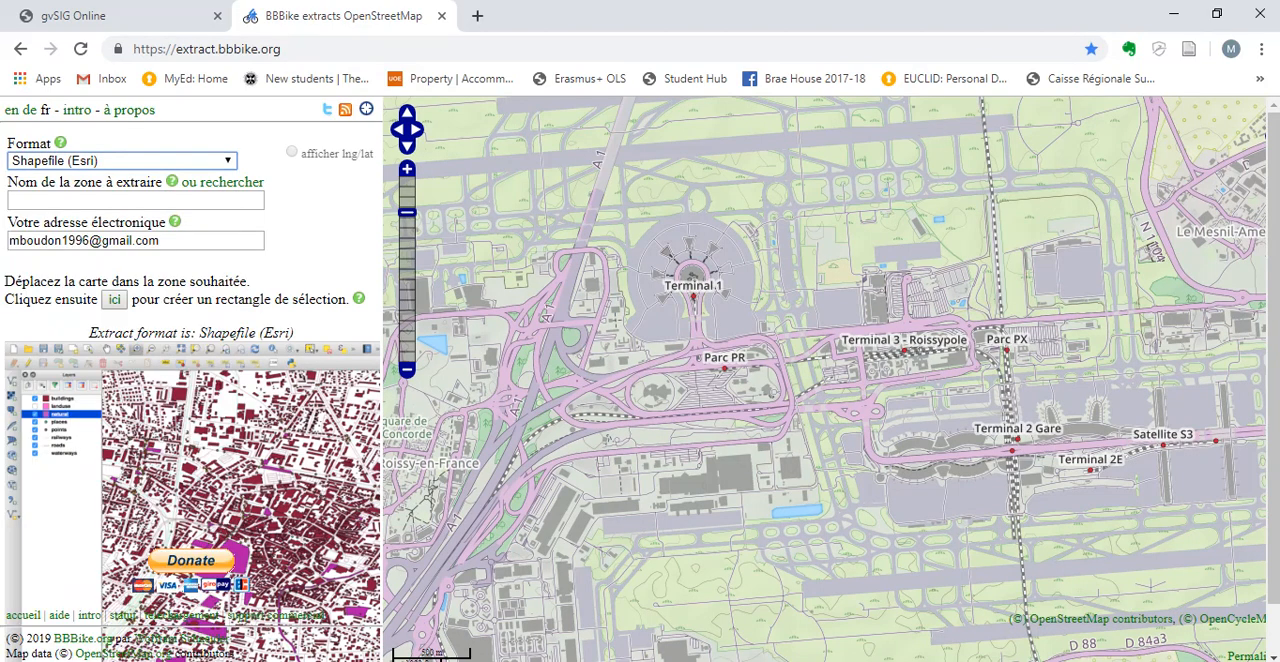
left_click(150, 200)
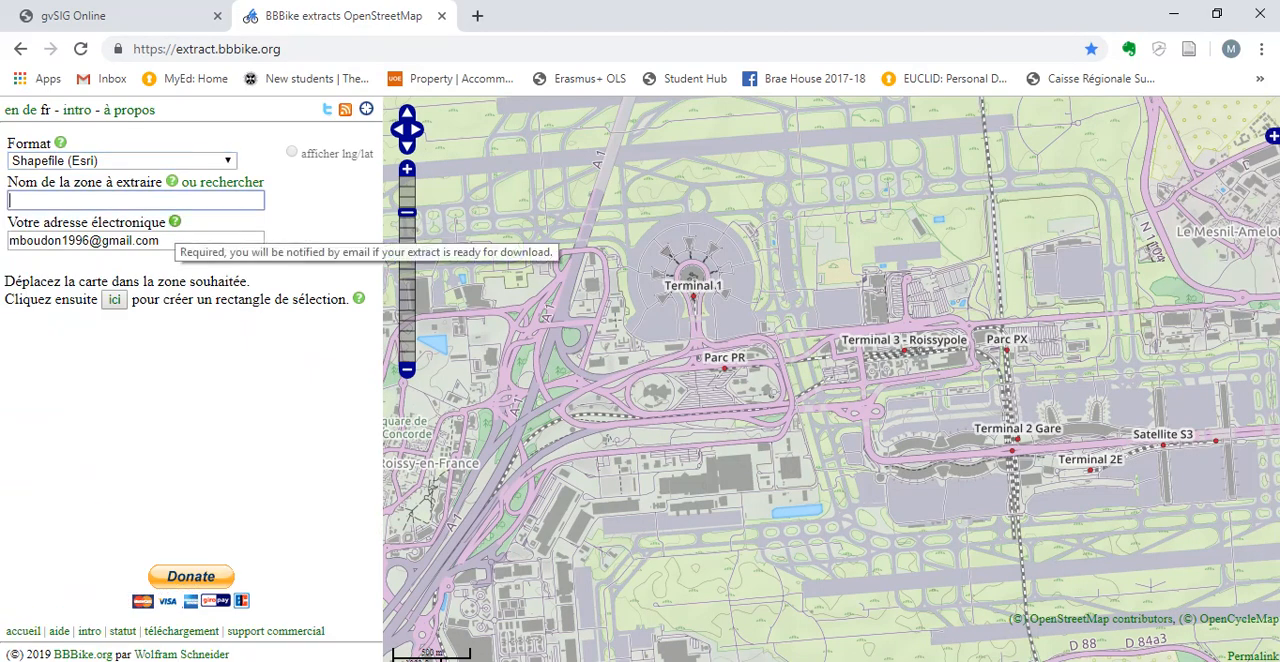
type("CDG")
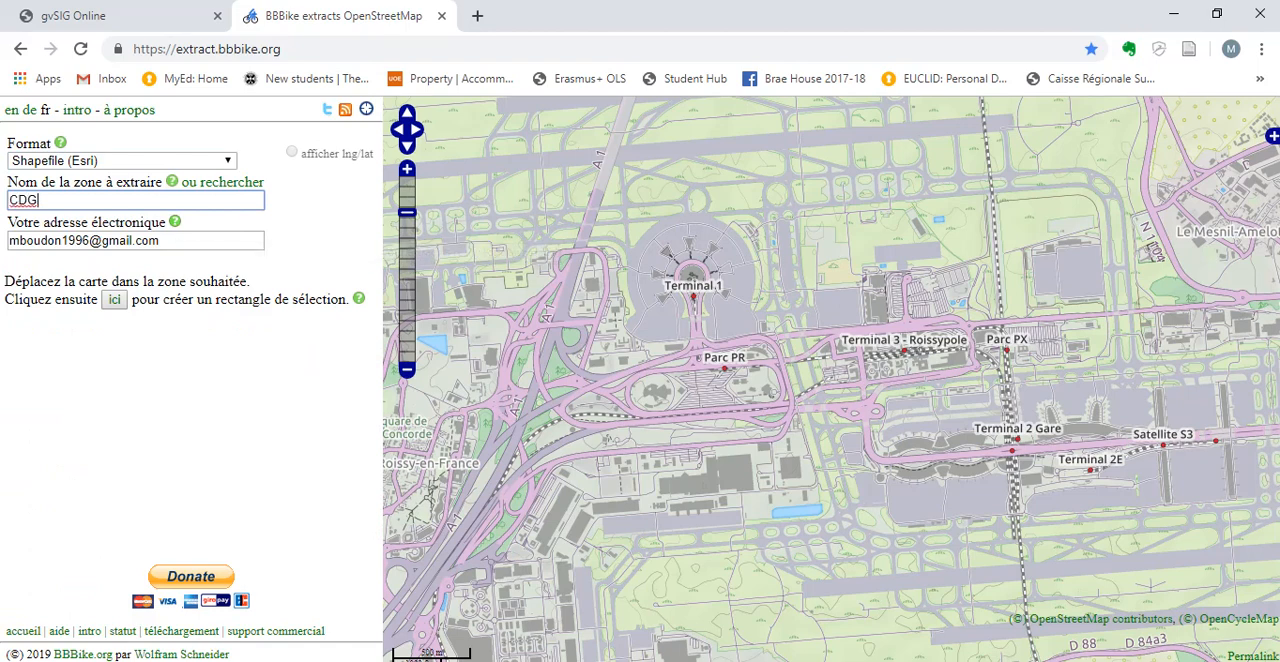
Create a selection rectangle over the airport, enlarge it to about 17 km² to take in the runways, and submit the extract.
left_click(114, 299)
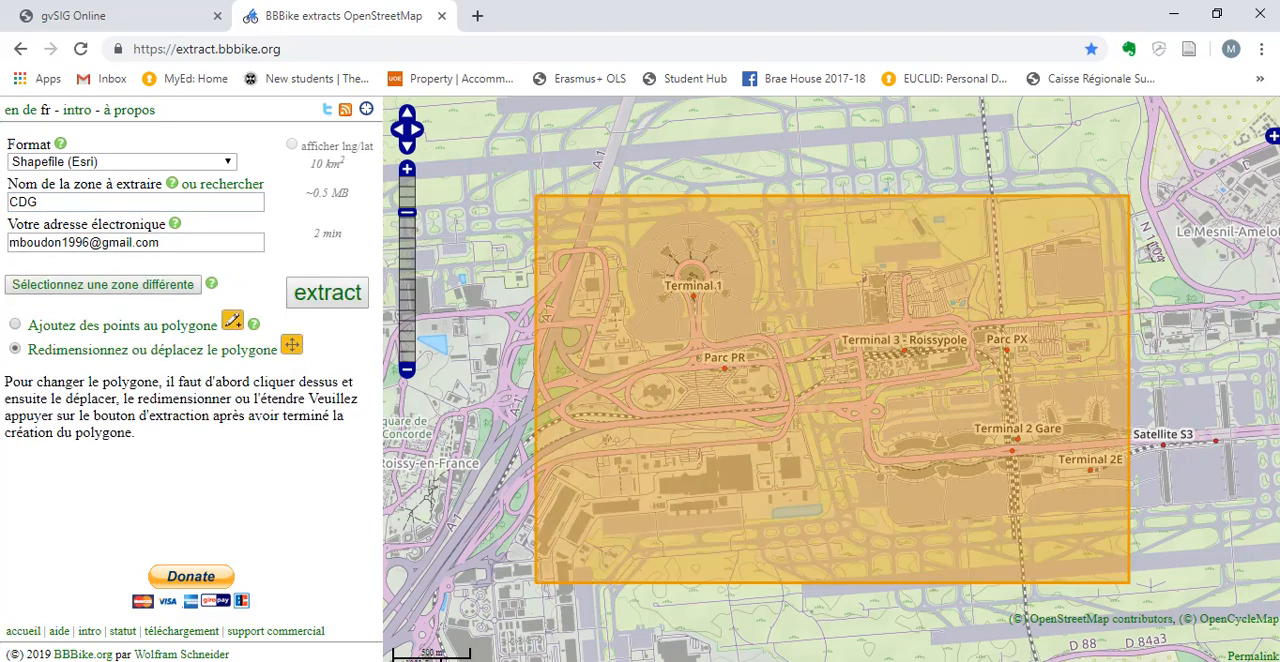
left_click(832, 389)
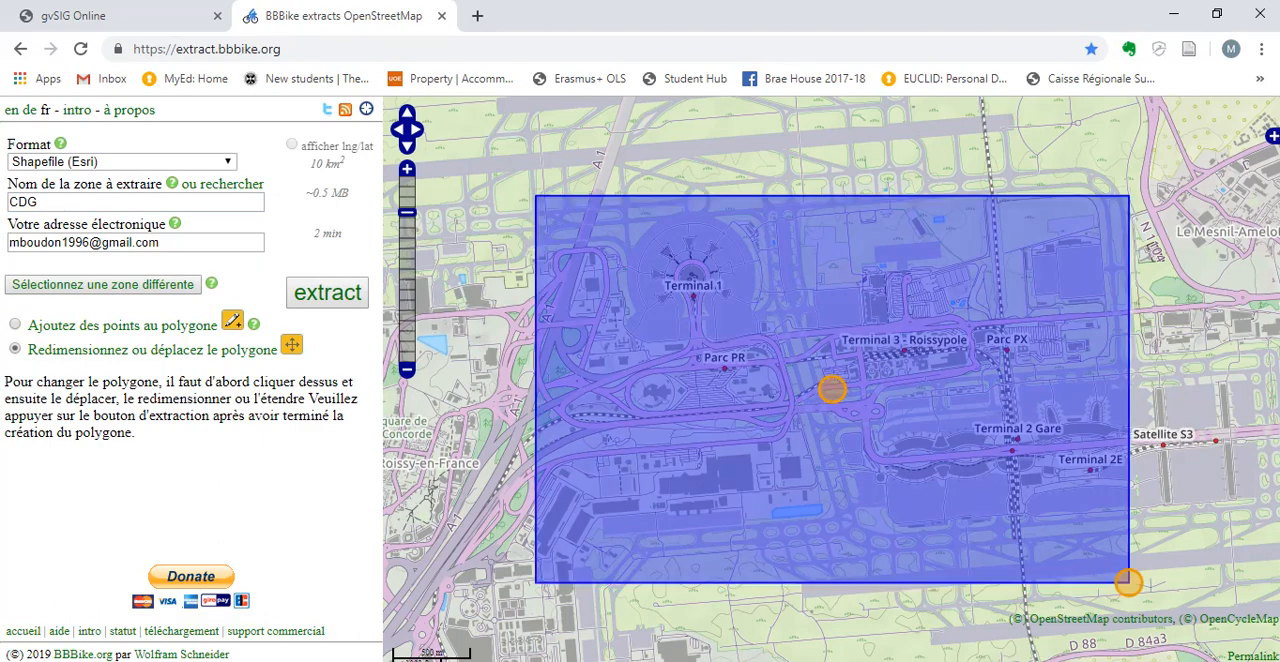
left_click_drag(1128, 581, 1211, 634)
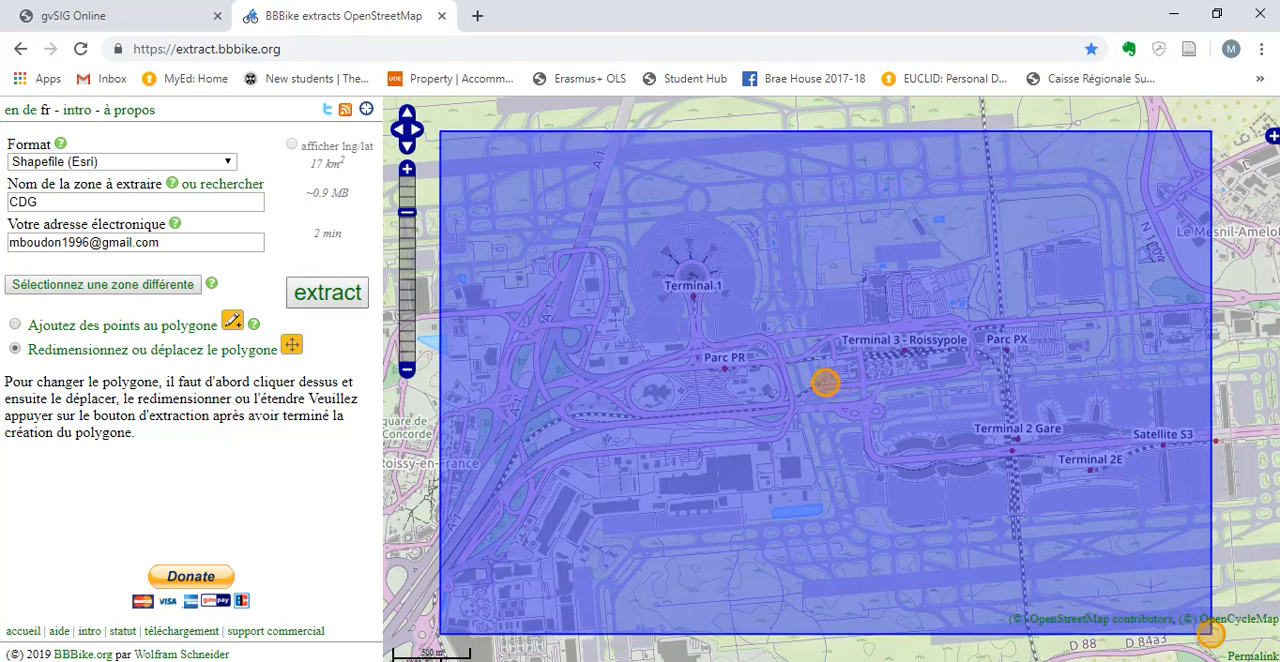
left_click(327, 292)
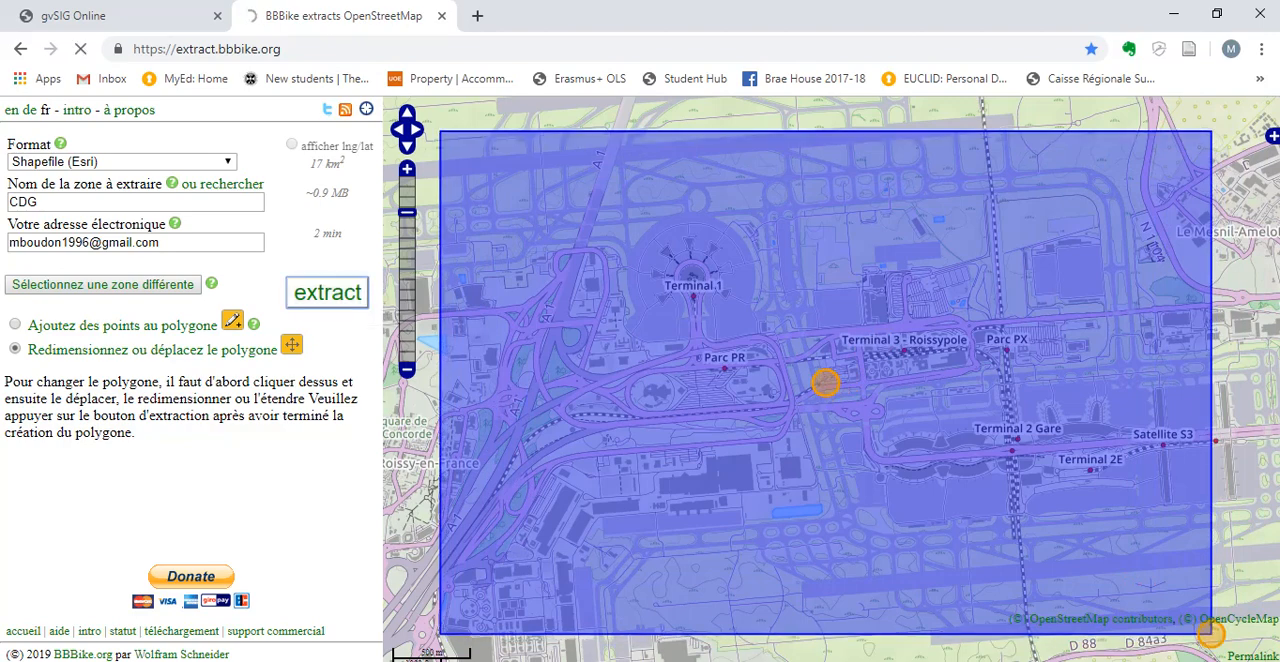